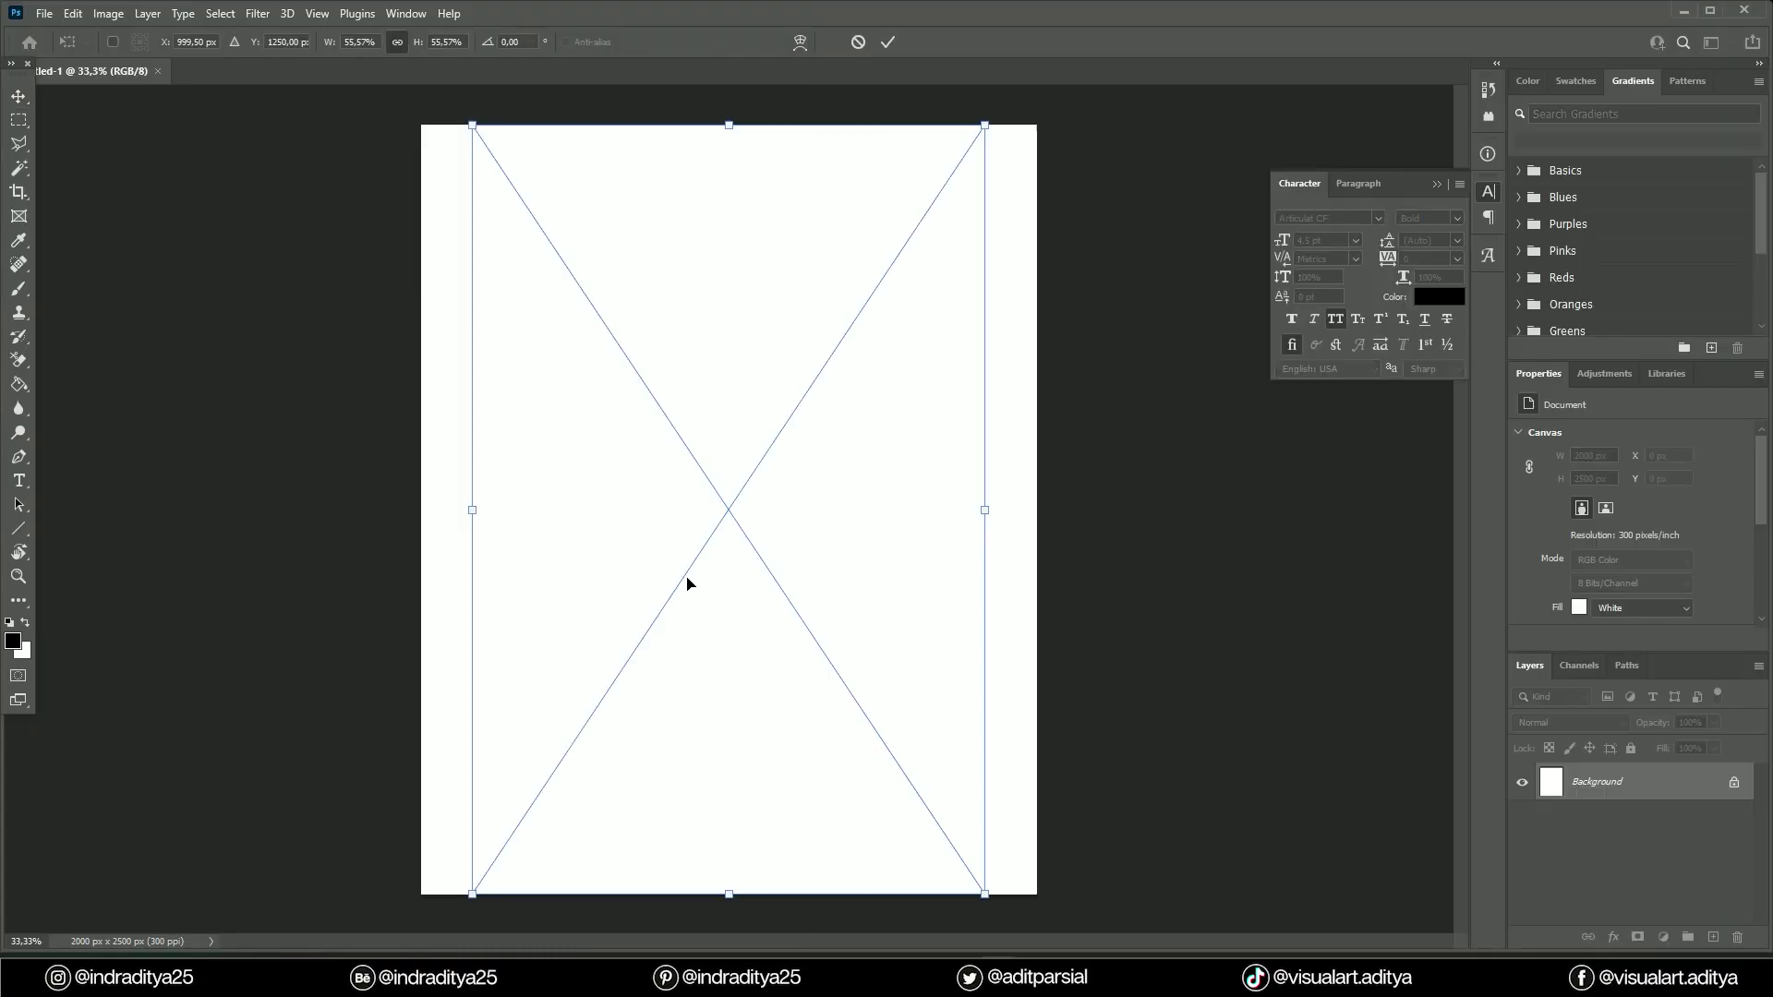
# Scale newspaper-bonus-texture (3) past the canvas edges and blend it in Exclusion mode.
pyautogui.moveTo(920, 798); pyautogui.dragTo(970, 873)
pyautogui.click(1590, 724)
pyautogui.click(1150, 688)
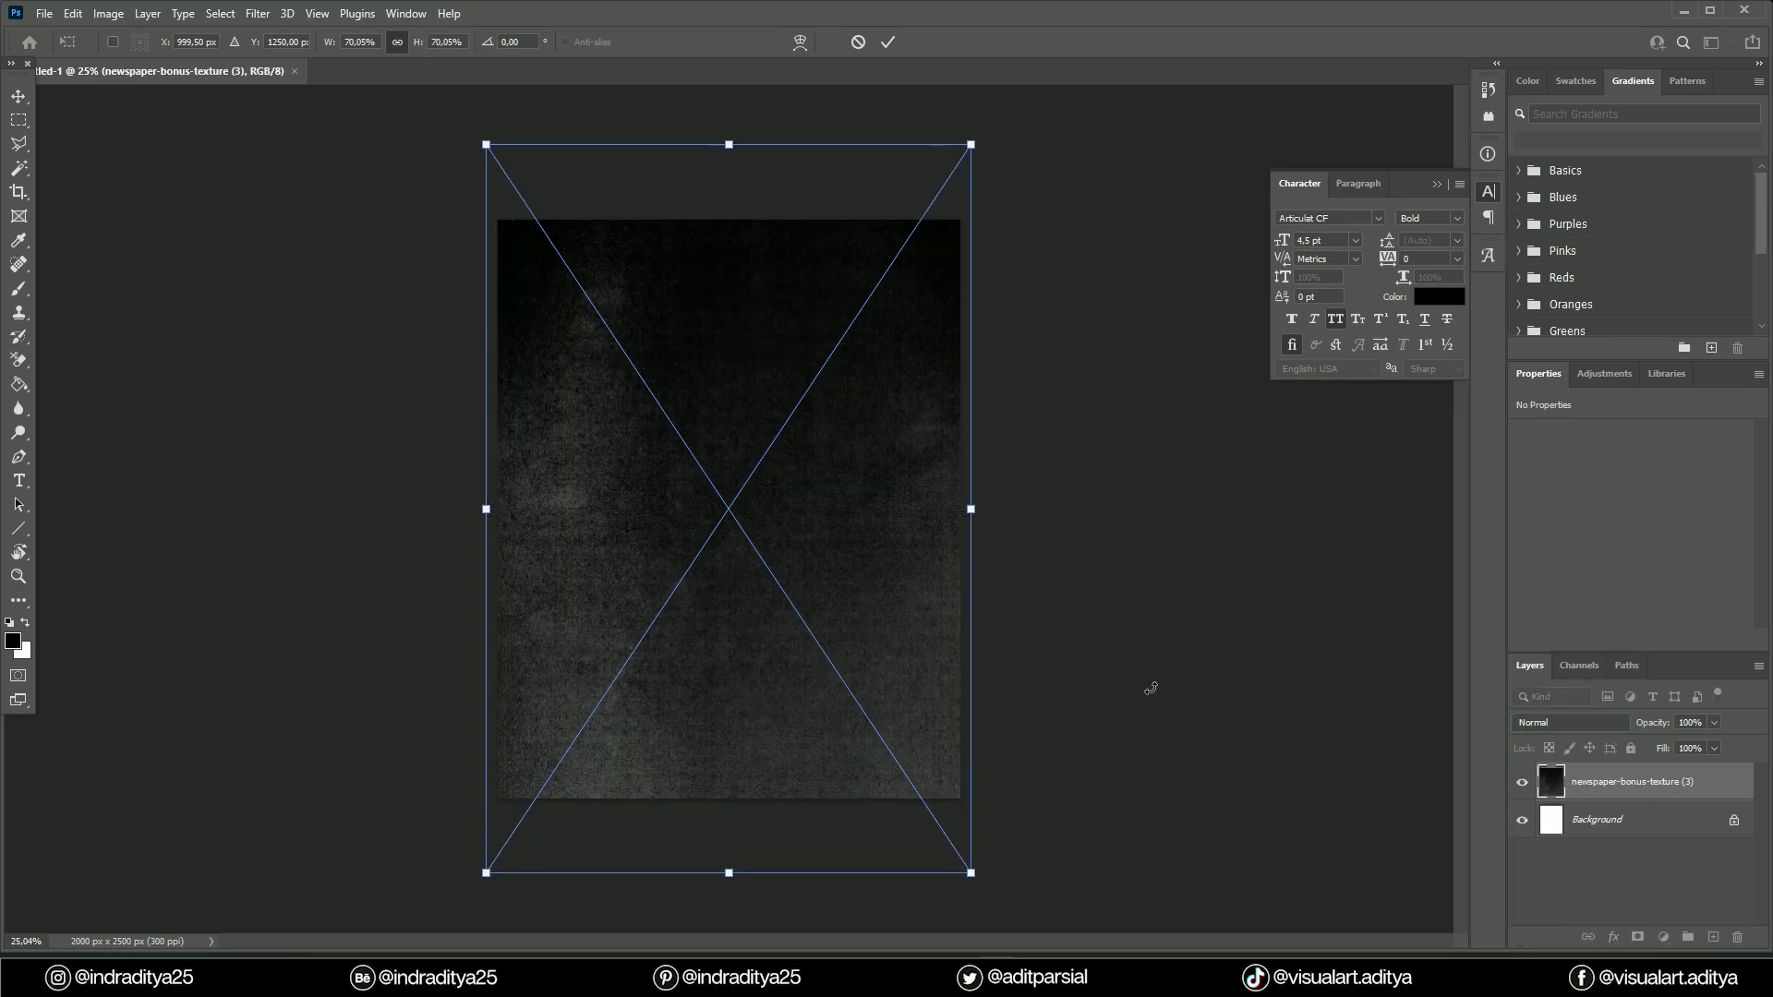
pyautogui.click(1570, 722)
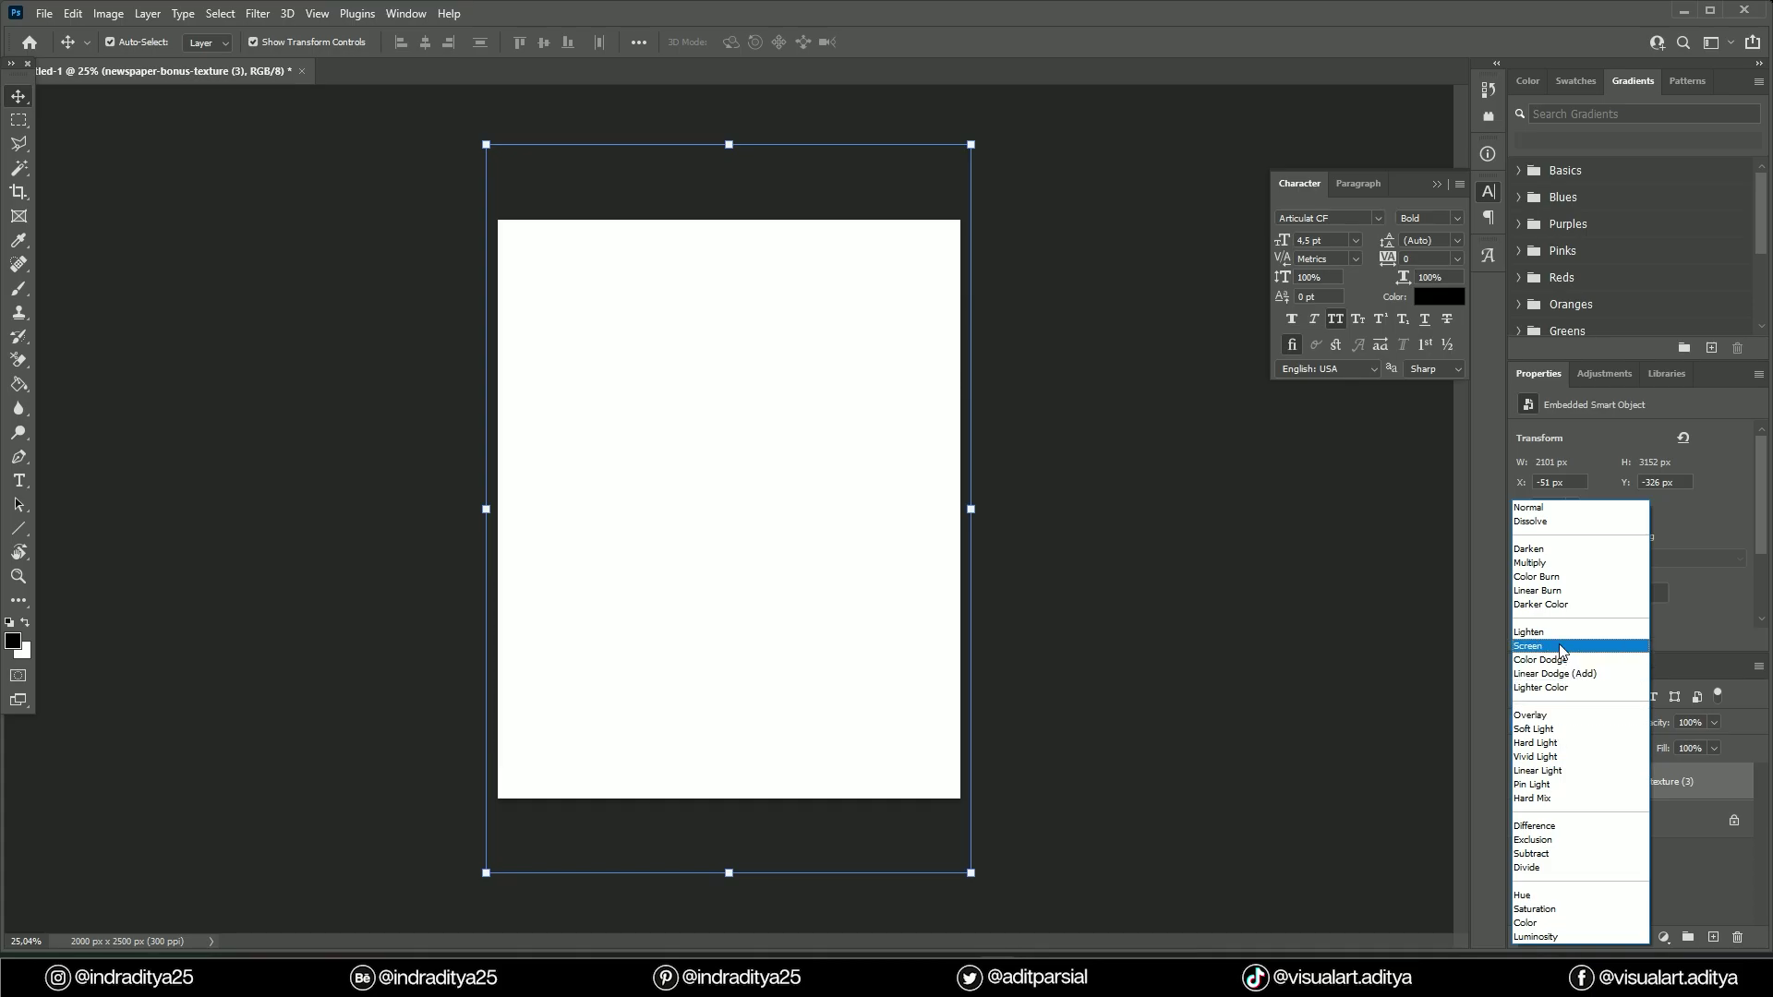
pyautogui.click(1531, 841)
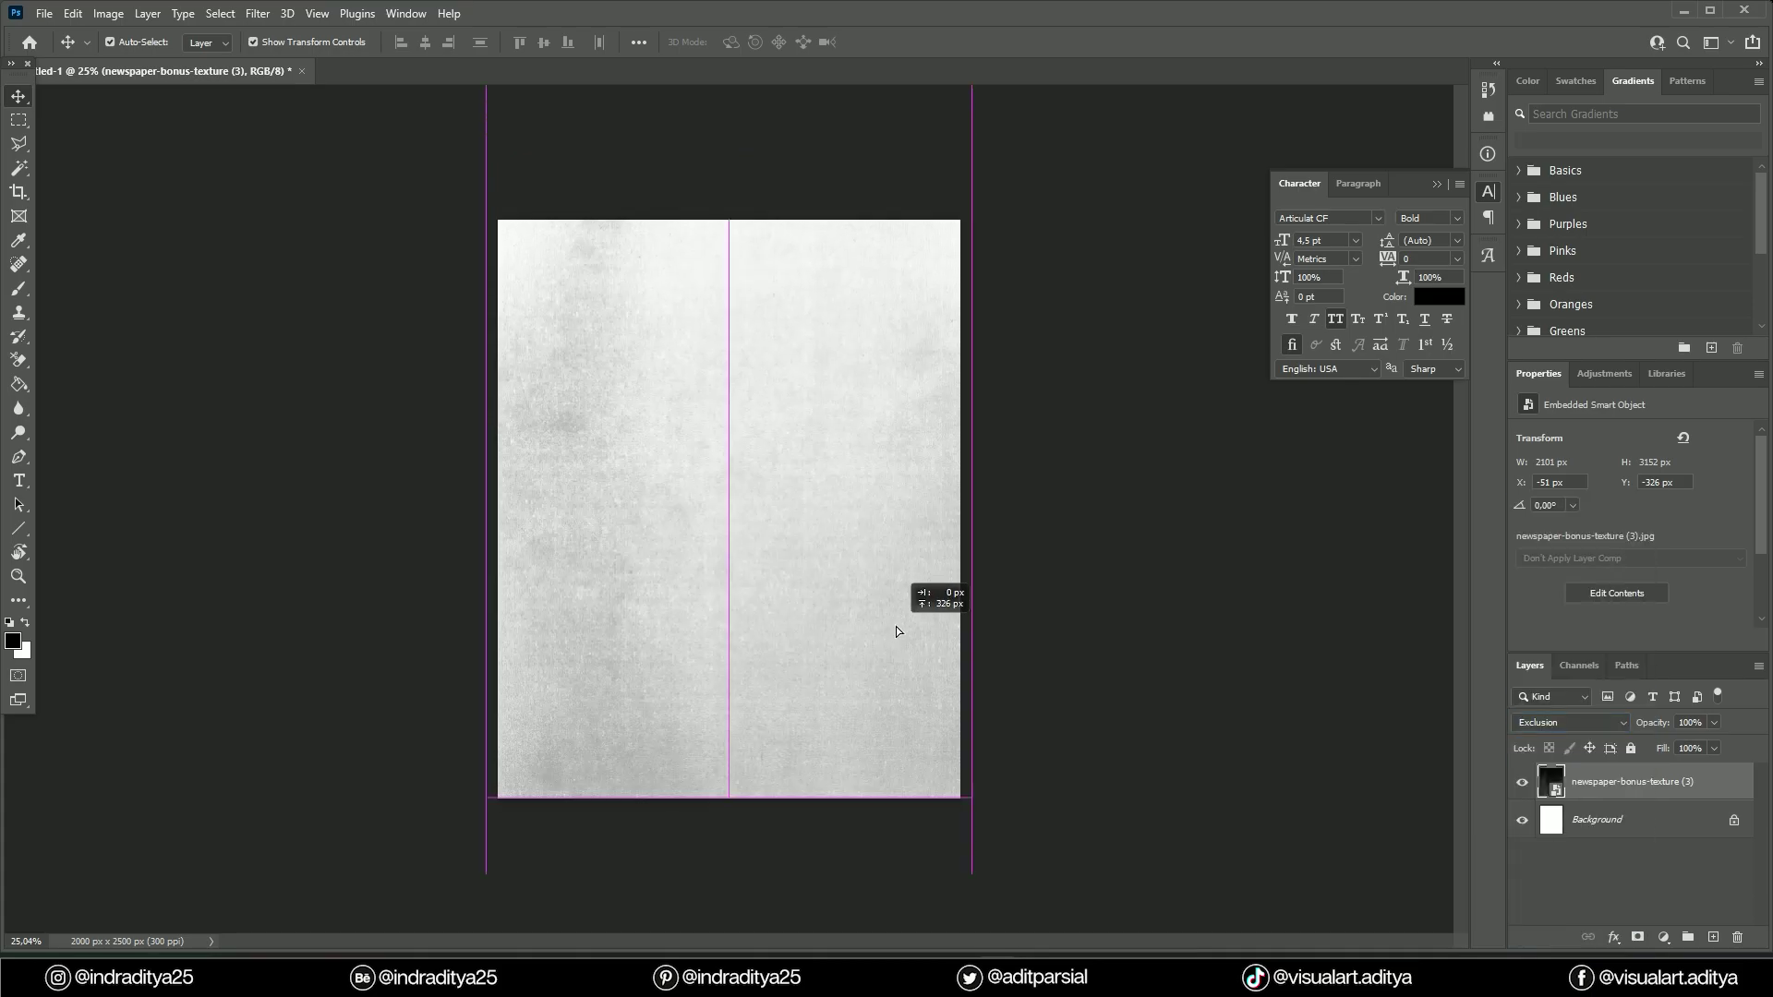
pyautogui.click(1108, 673)
pyautogui.hotkey('alt', 'Tab')
# Place BOX-1.png rotated 90°, stretched across the page, in Soft Light blend mode.
pyautogui.moveTo(1597, 462); pyautogui.dragTo(819, 518)
pyautogui.moveTo(886, 434); pyautogui.dragTo(856, 483)
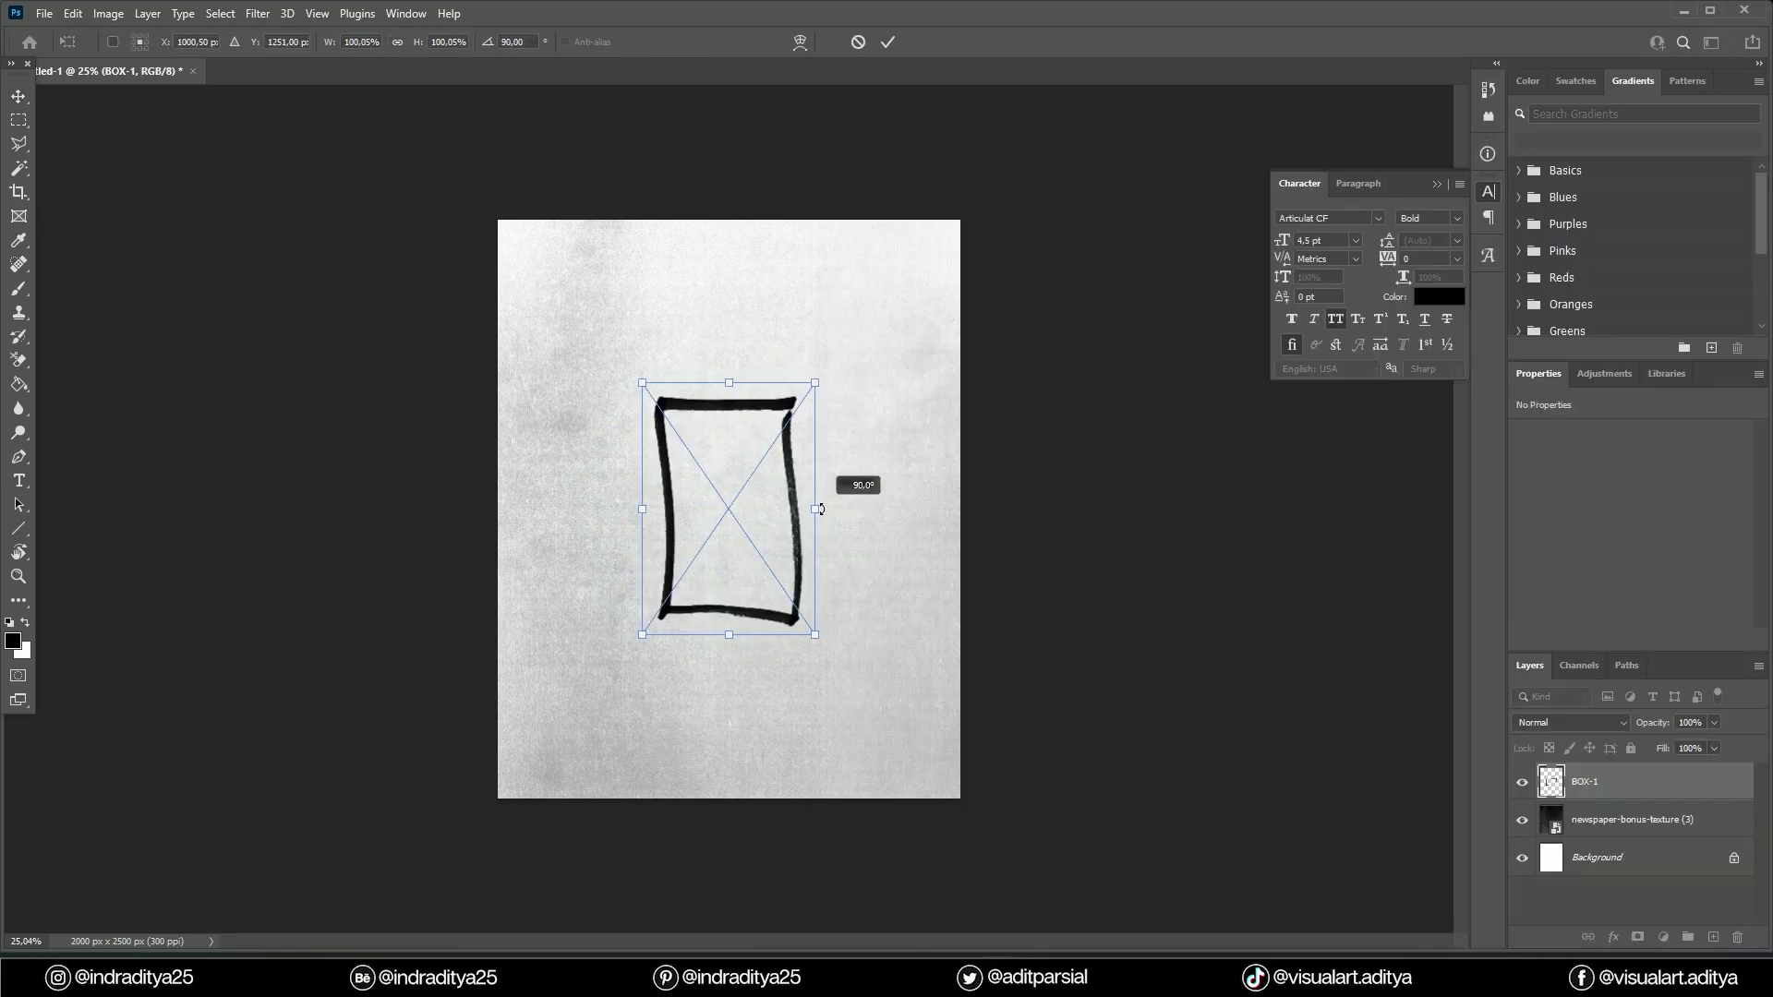
pyautogui.moveTo(792, 621)
pyautogui.mouseDown()
pyautogui.moveTo(914, 748)
pyautogui.moveTo(948, 738)
pyautogui.mouseUp()
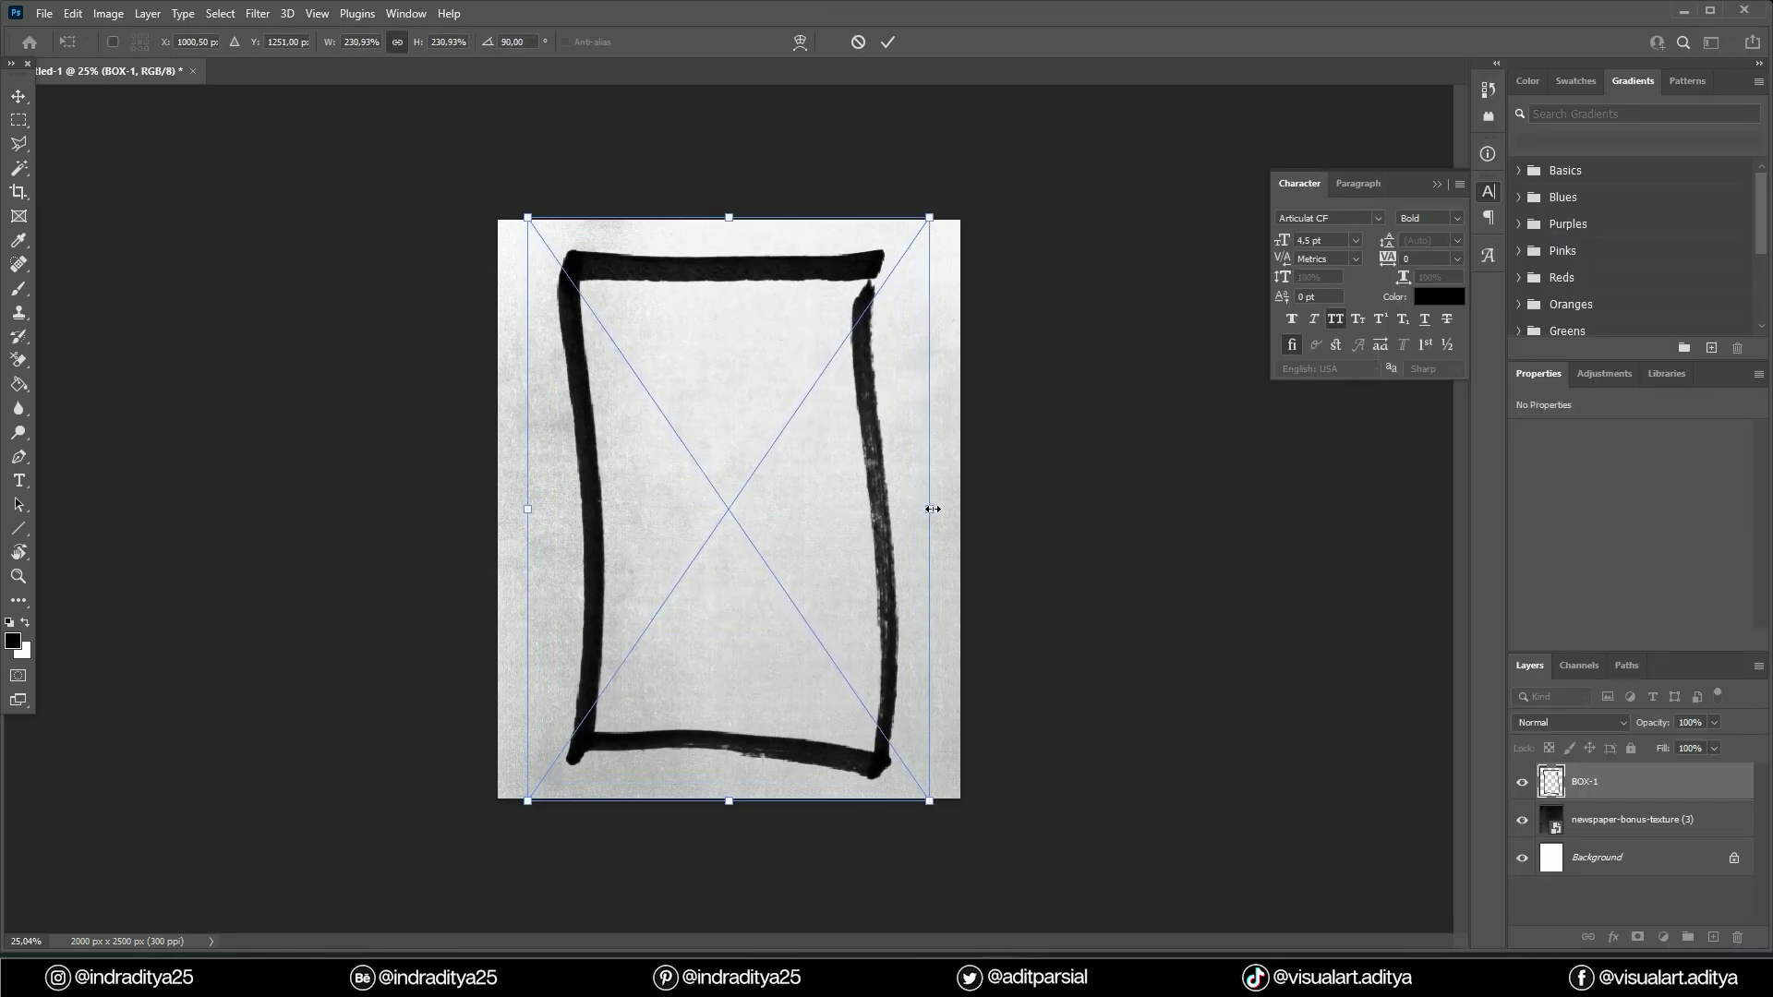
pyautogui.moveTo(931, 506); pyautogui.dragTo(970, 509)
pyautogui.moveTo(549, 513); pyautogui.dragTo(471, 513)
pyautogui.moveTo(970, 509); pyautogui.dragTo(989, 508)
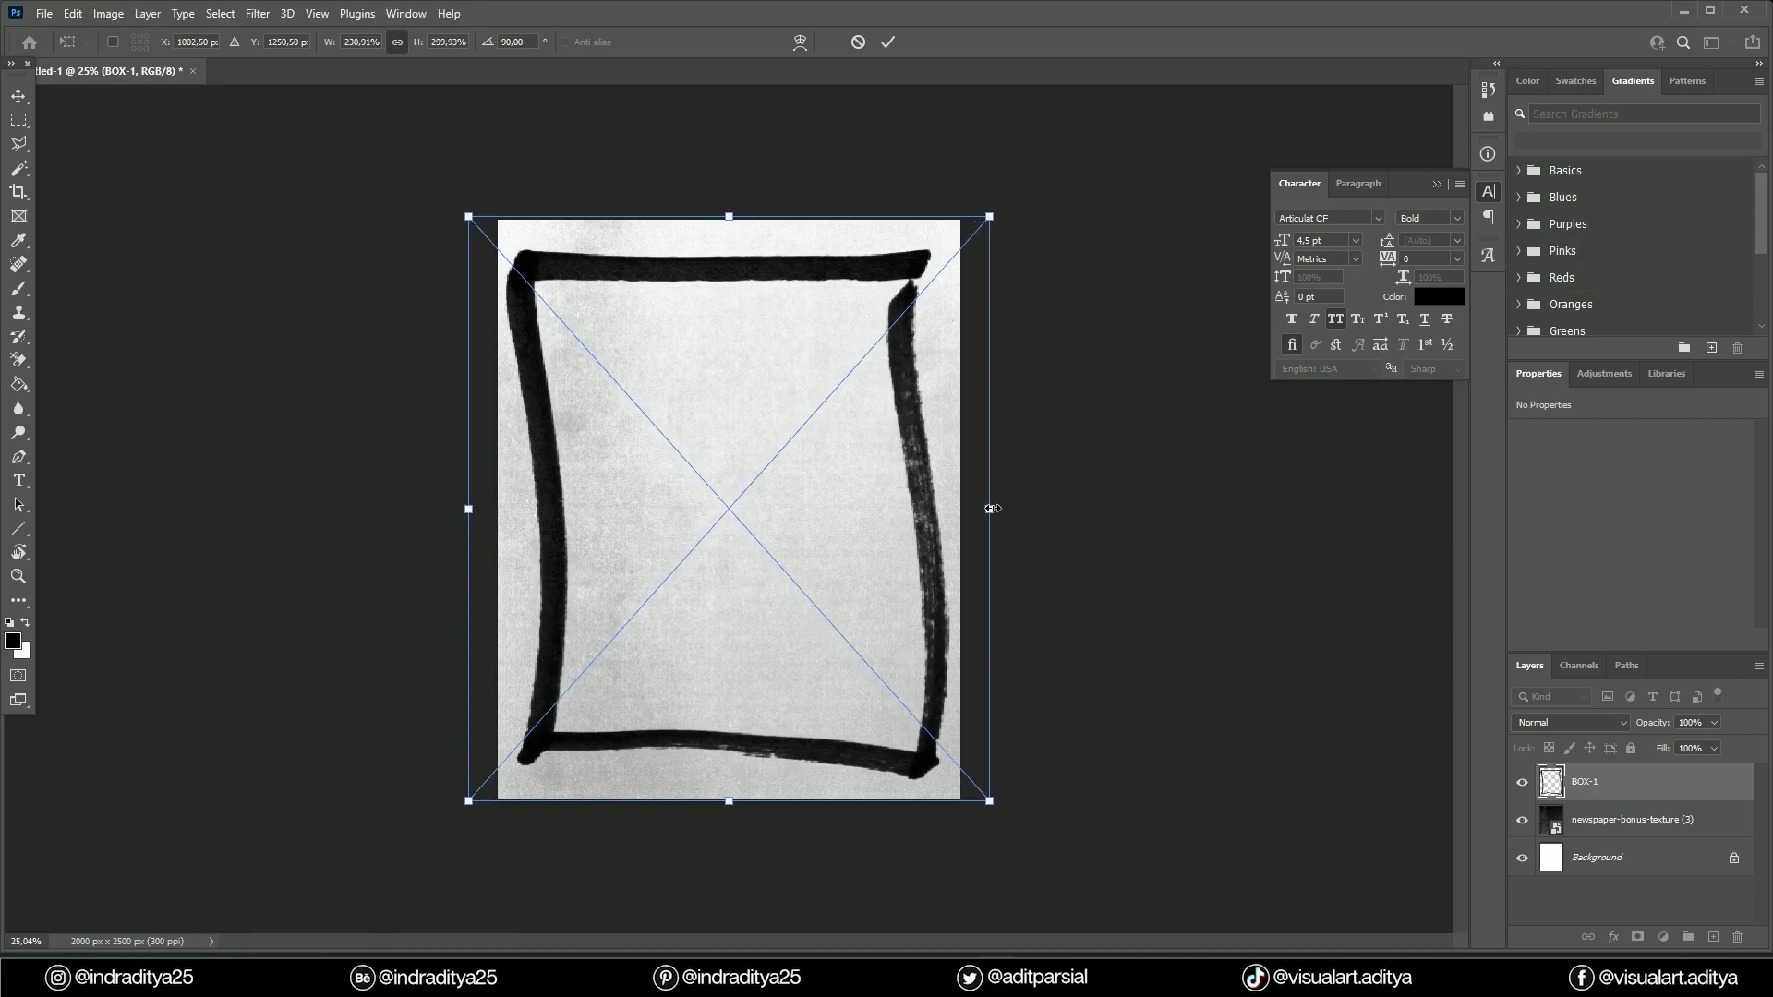
pyautogui.press('Return')
pyautogui.click(1570, 722)
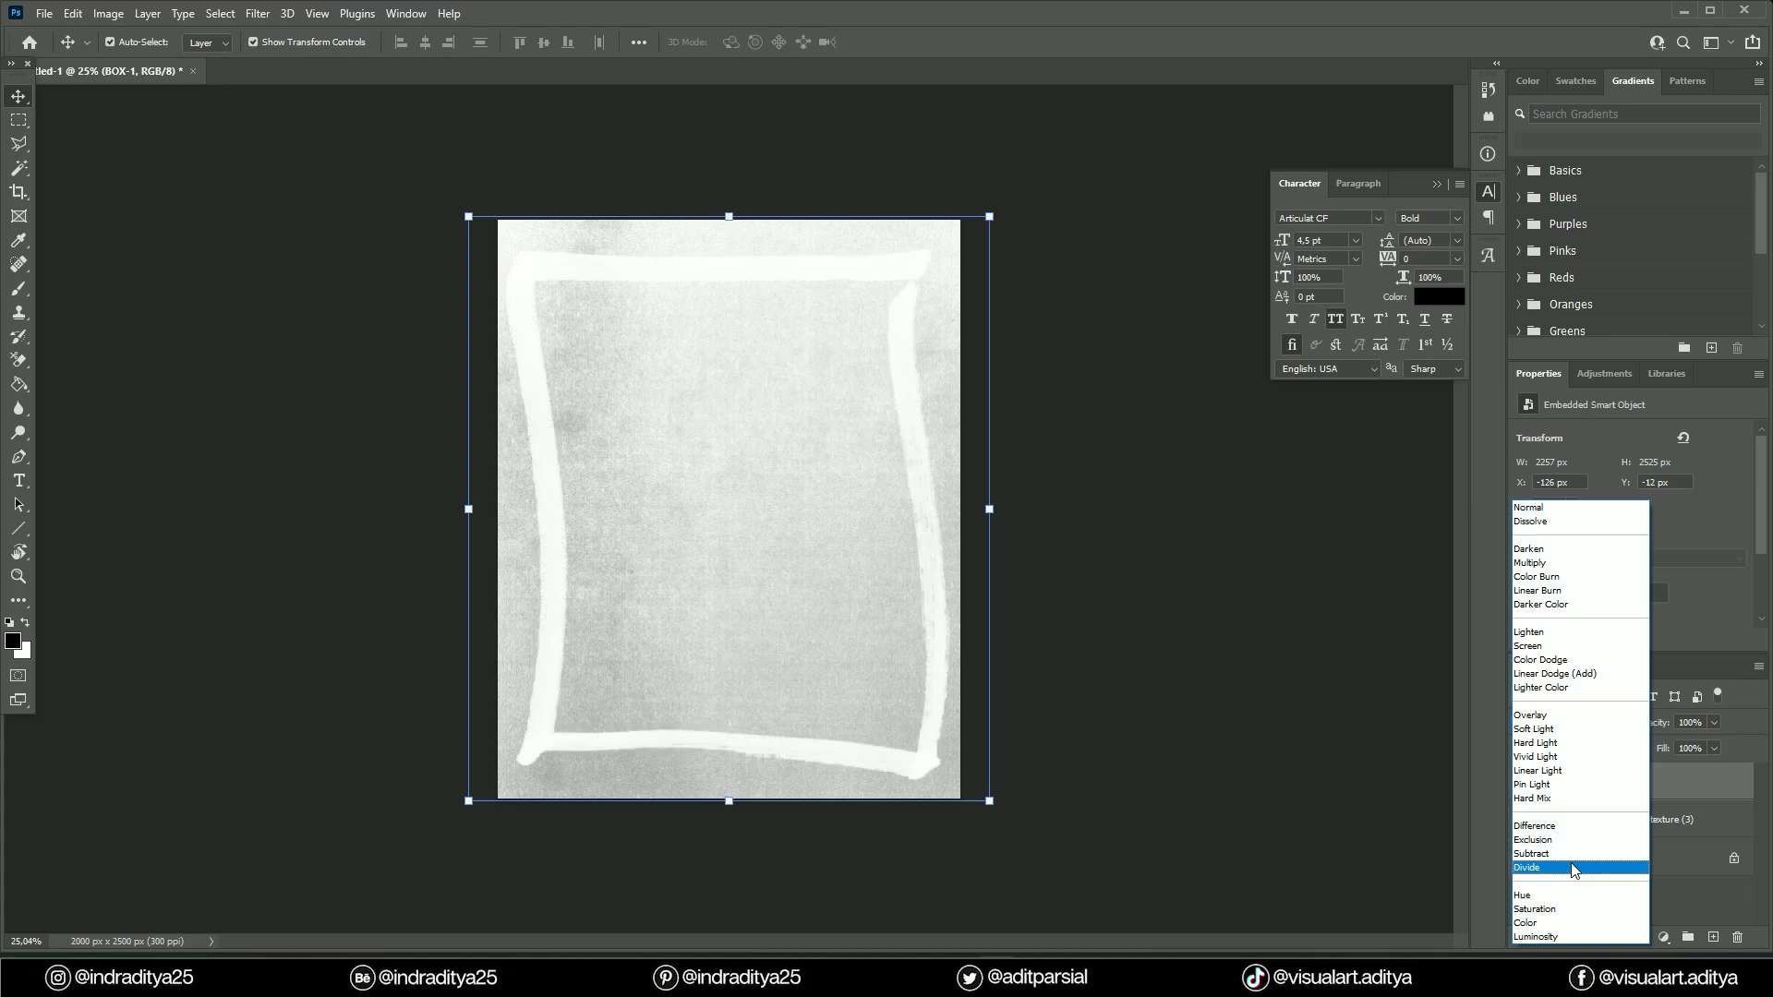
pyautogui.click(1586, 730)
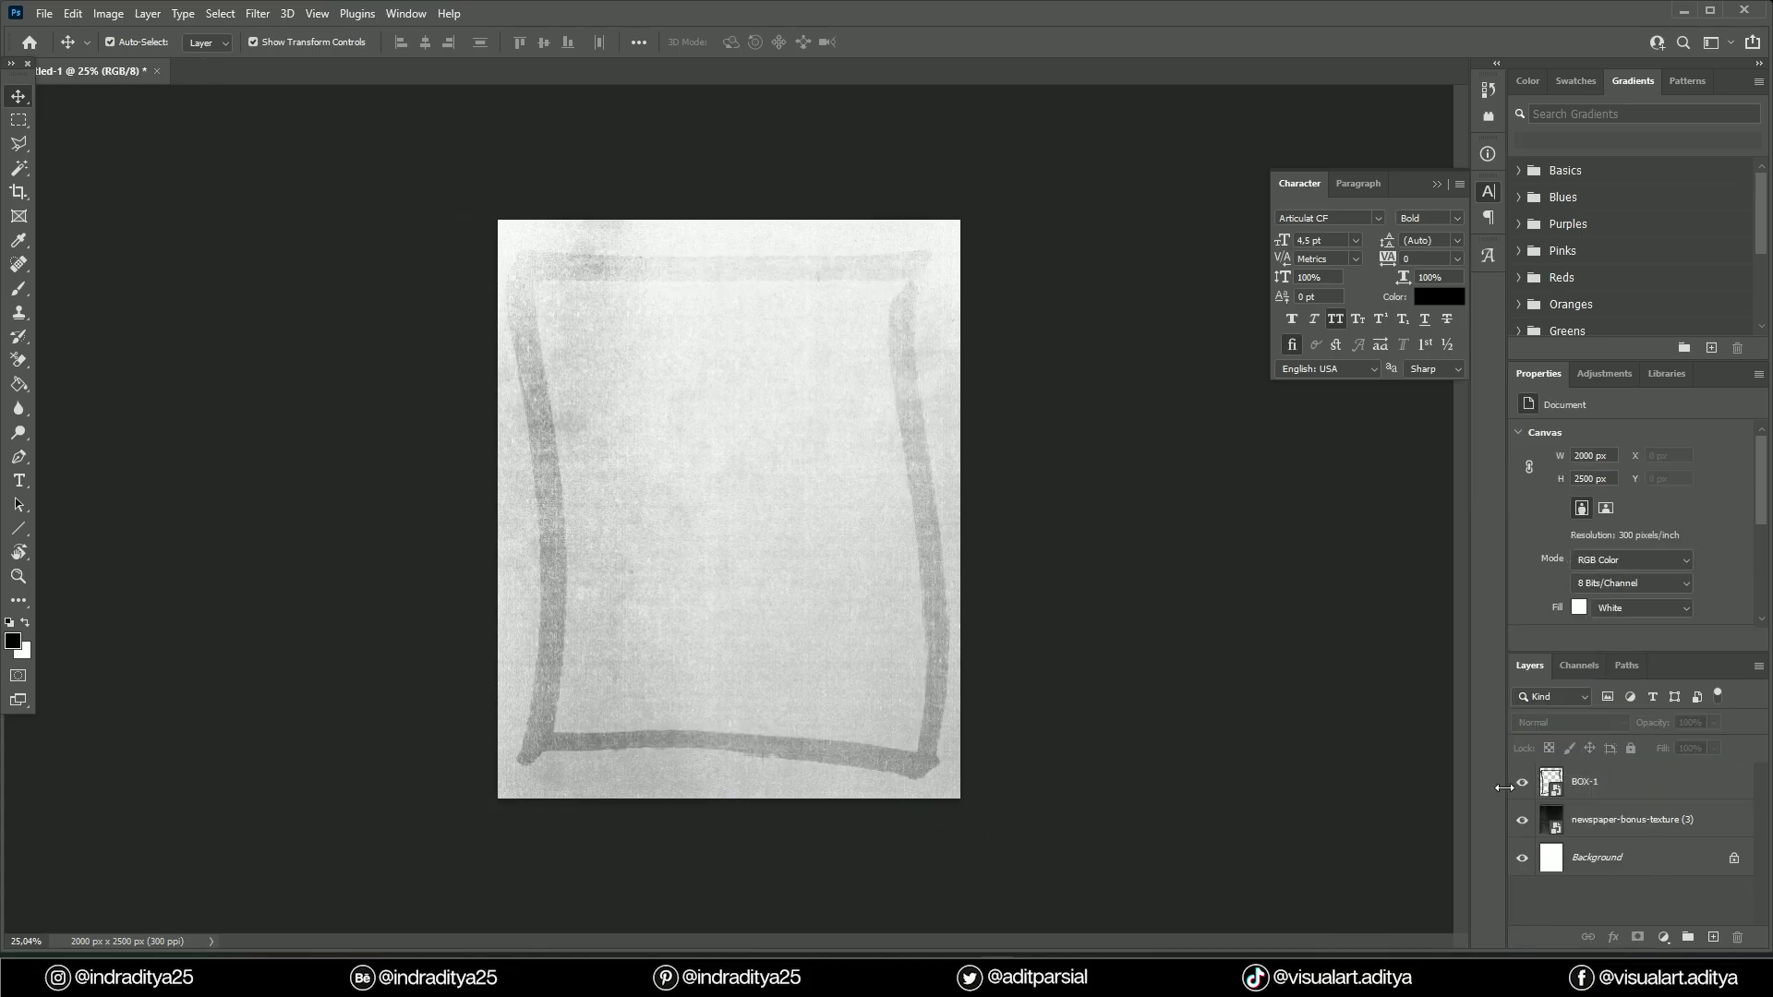
# Drag in the A, D, R, S and U letter images and commit each placement.
pyautogui.moveTo(1095, 912); pyautogui.dragTo(704, 422)
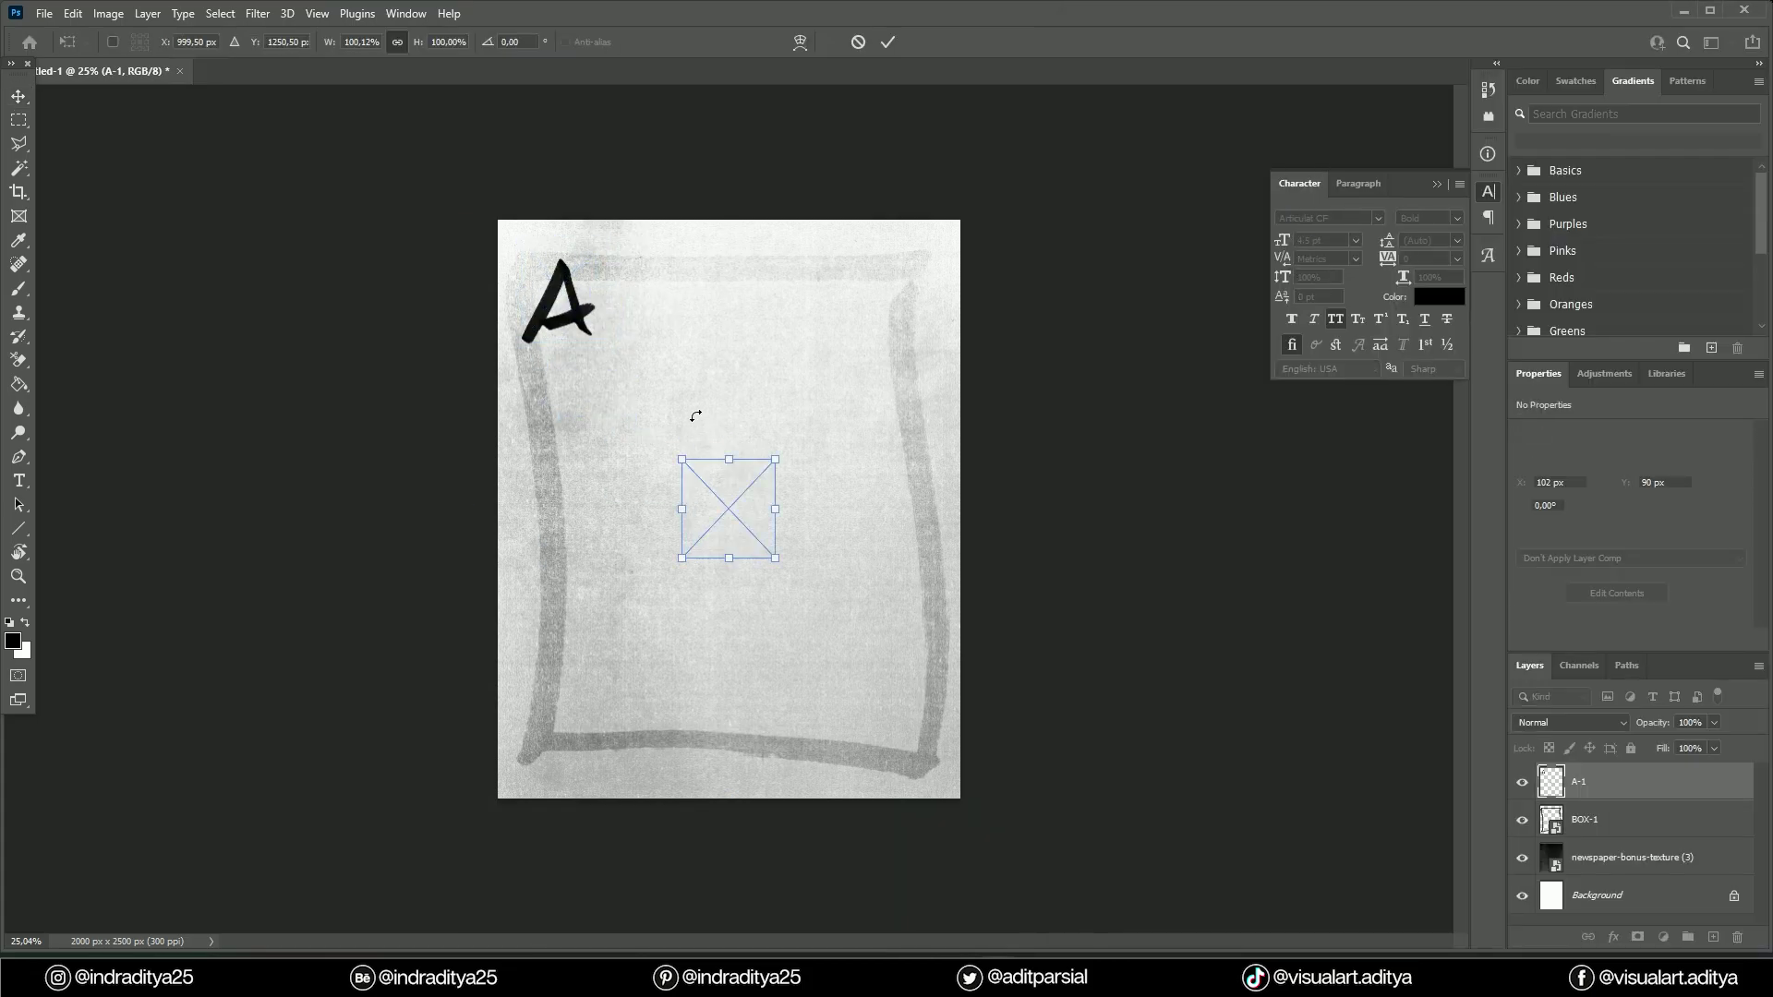
pyautogui.moveTo(729, 508); pyautogui.dragTo(682, 309)
pyautogui.press('Return')
pyautogui.moveTo(729, 508)
pyautogui.mouseDown()
pyautogui.moveTo(852, 309)
pyautogui.moveTo(658, 413)
pyautogui.moveTo(583, 280)
pyautogui.mouseUp()
pyautogui.press('Return')
pyautogui.press('Return')
pyautogui.moveTo(736, 539); pyautogui.dragTo(774, 335)
pyautogui.moveTo(734, 522); pyautogui.dragTo(760, 533)
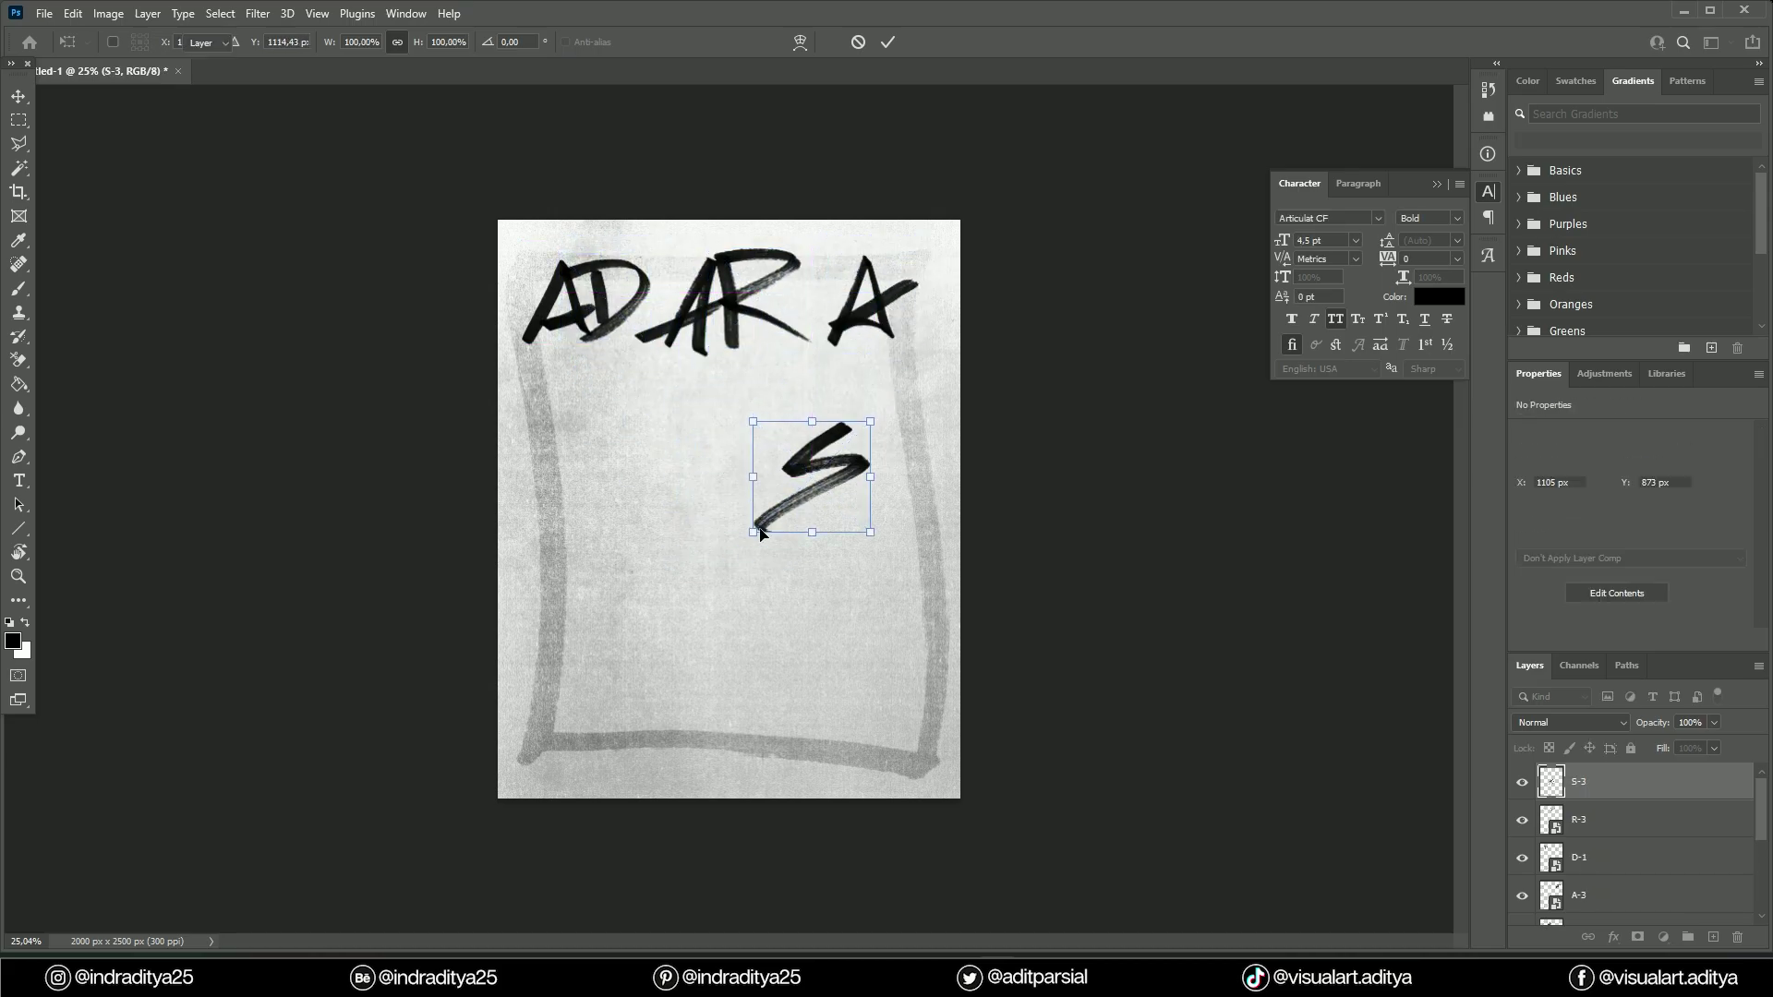
pyautogui.moveTo(816, 323); pyautogui.dragTo(789, 324)
pyautogui.press('Return')
pyautogui.scroll(-3, 1626, 831)
pyautogui.click(1625, 906)
# Set the first A top-left, tilted left, with the D scaled down beside it.
pyautogui.scroll(2, 462, 185)
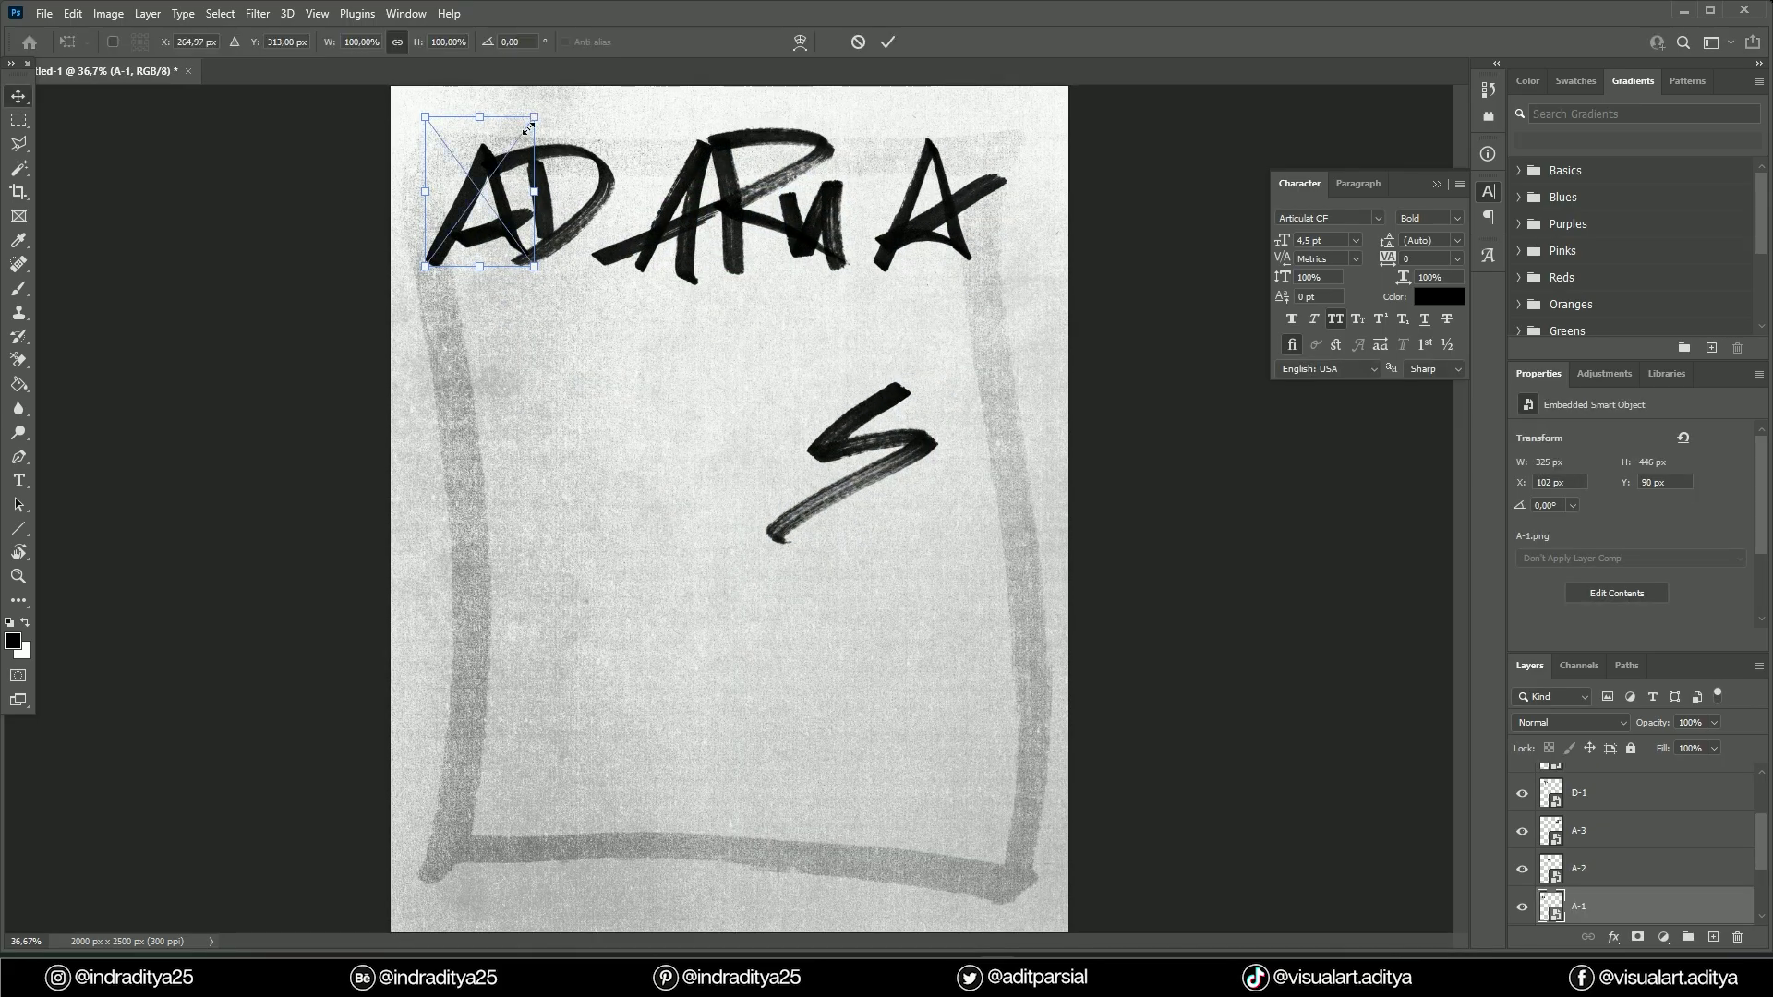
pyautogui.hotkey('ctrl', 't')
pyautogui.moveTo(449, 177); pyautogui.dragTo(433, 141)
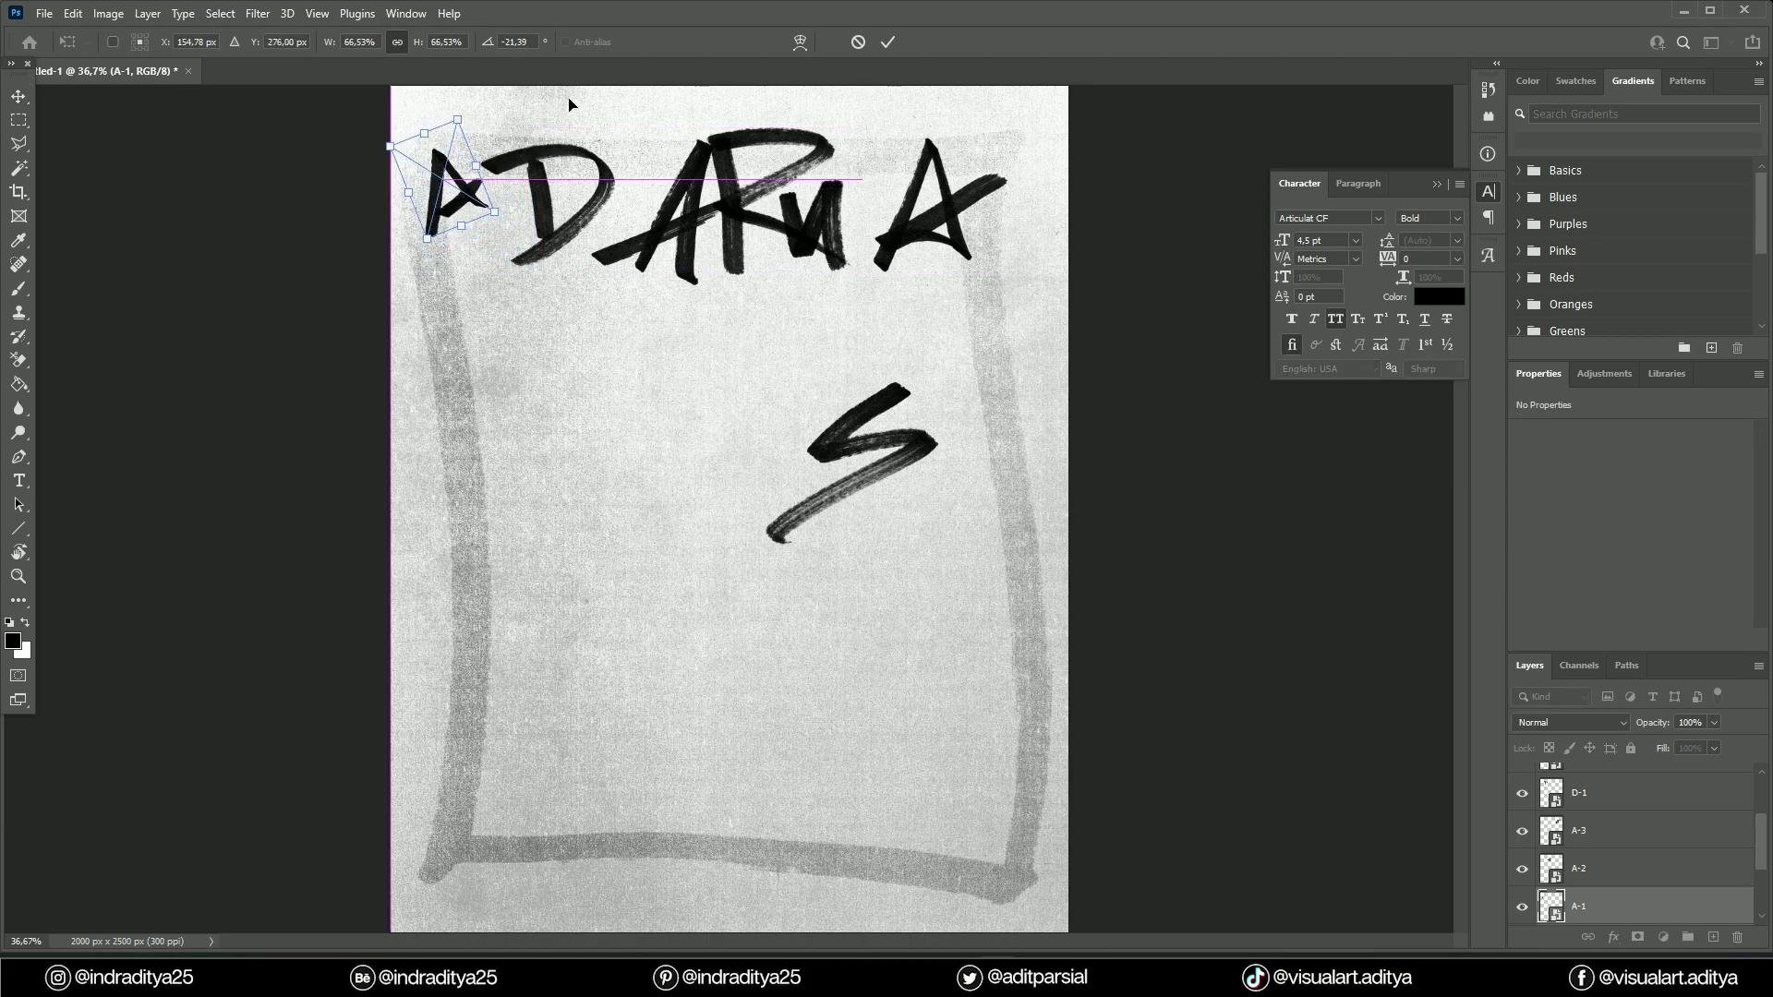
pyautogui.press('Return')
pyautogui.moveTo(559, 199); pyautogui.dragTo(517, 180)
pyautogui.hotkey('ctrl', 't')
pyautogui.moveTo(591, 259); pyautogui.dragTo(540, 219)
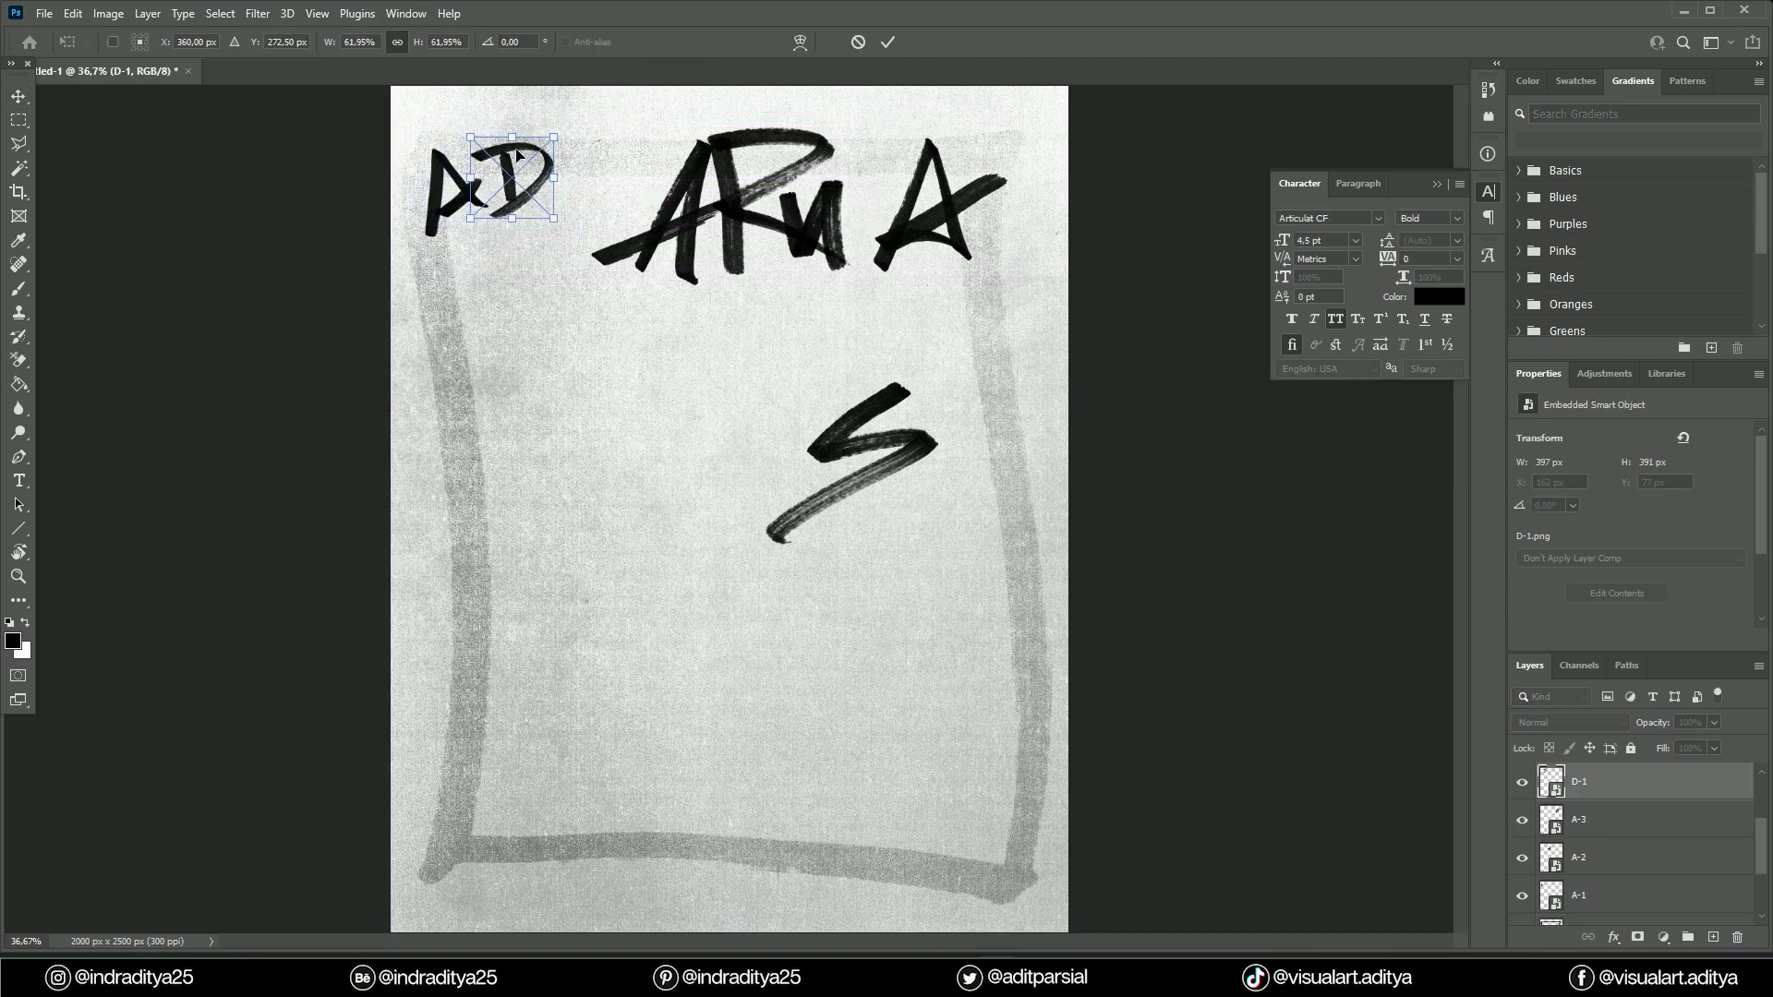
pyautogui.press('Return')
pyautogui.keyDown('ctrl'); pyautogui.click(443, 184); pyautogui.keyUp('ctrl')
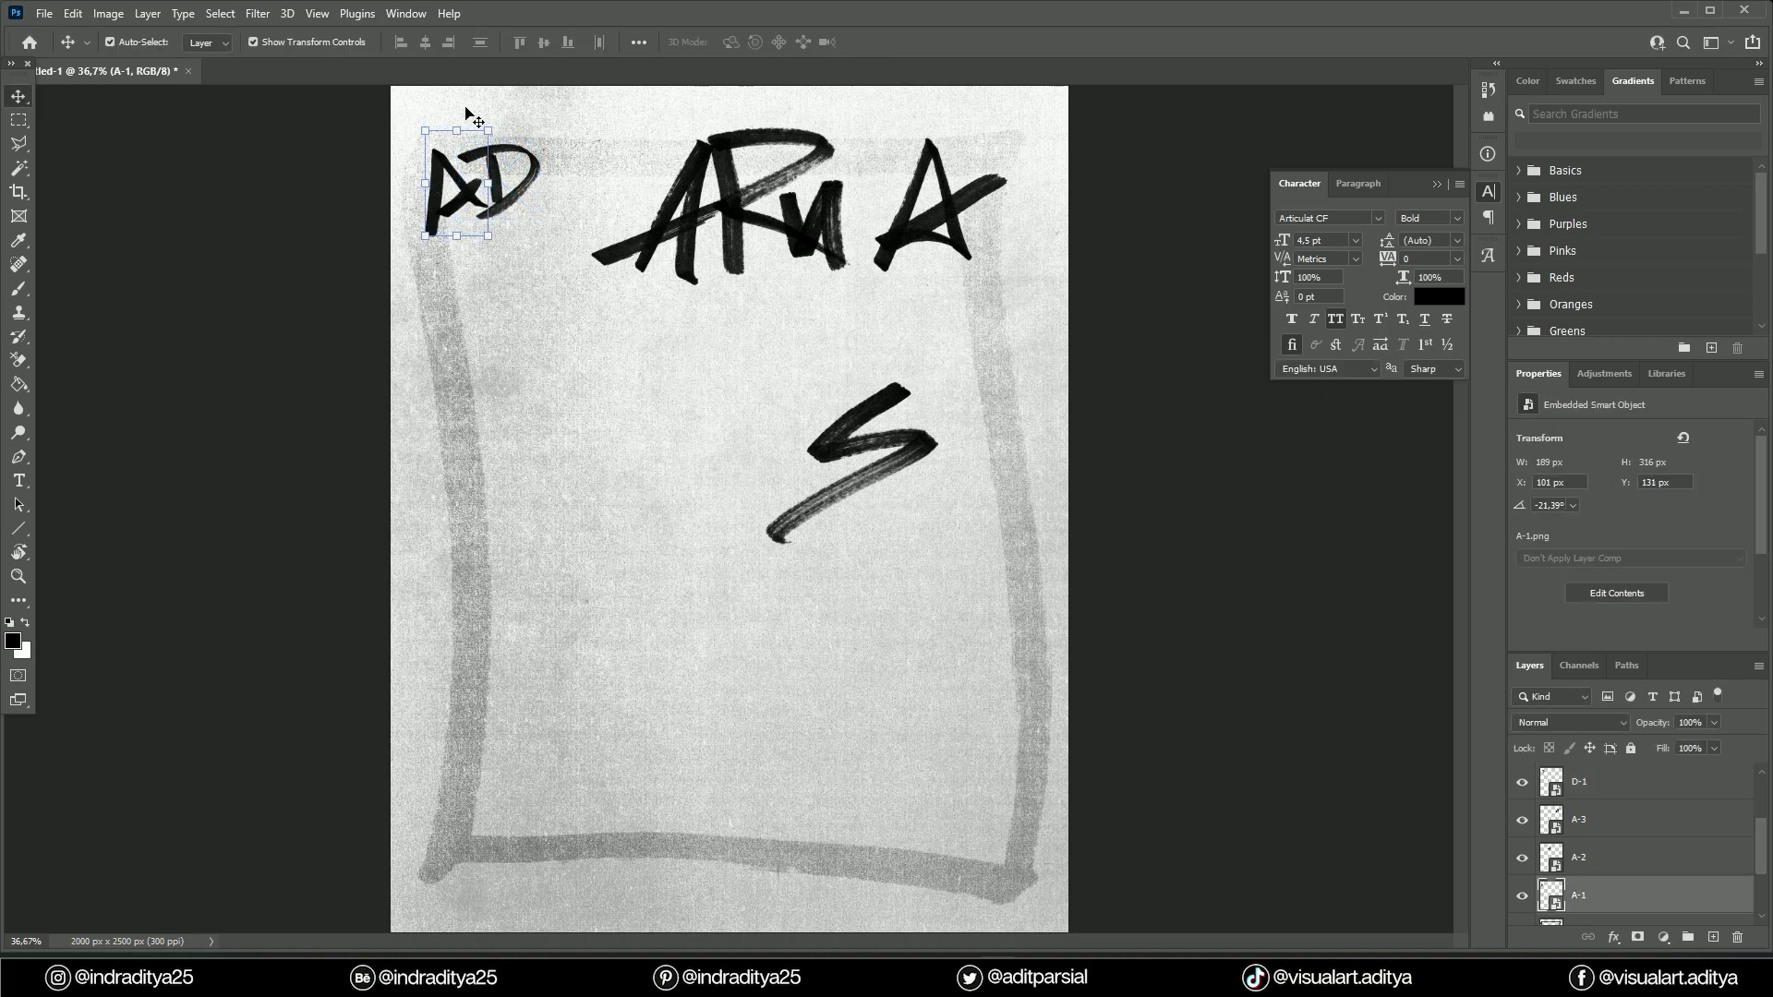
pyautogui.hotkey('ctrl', 't')
pyautogui.moveTo(485, 137); pyautogui.dragTo(464, 124)
# Shrink the second A to match and set it after AD.
pyautogui.press('Return')
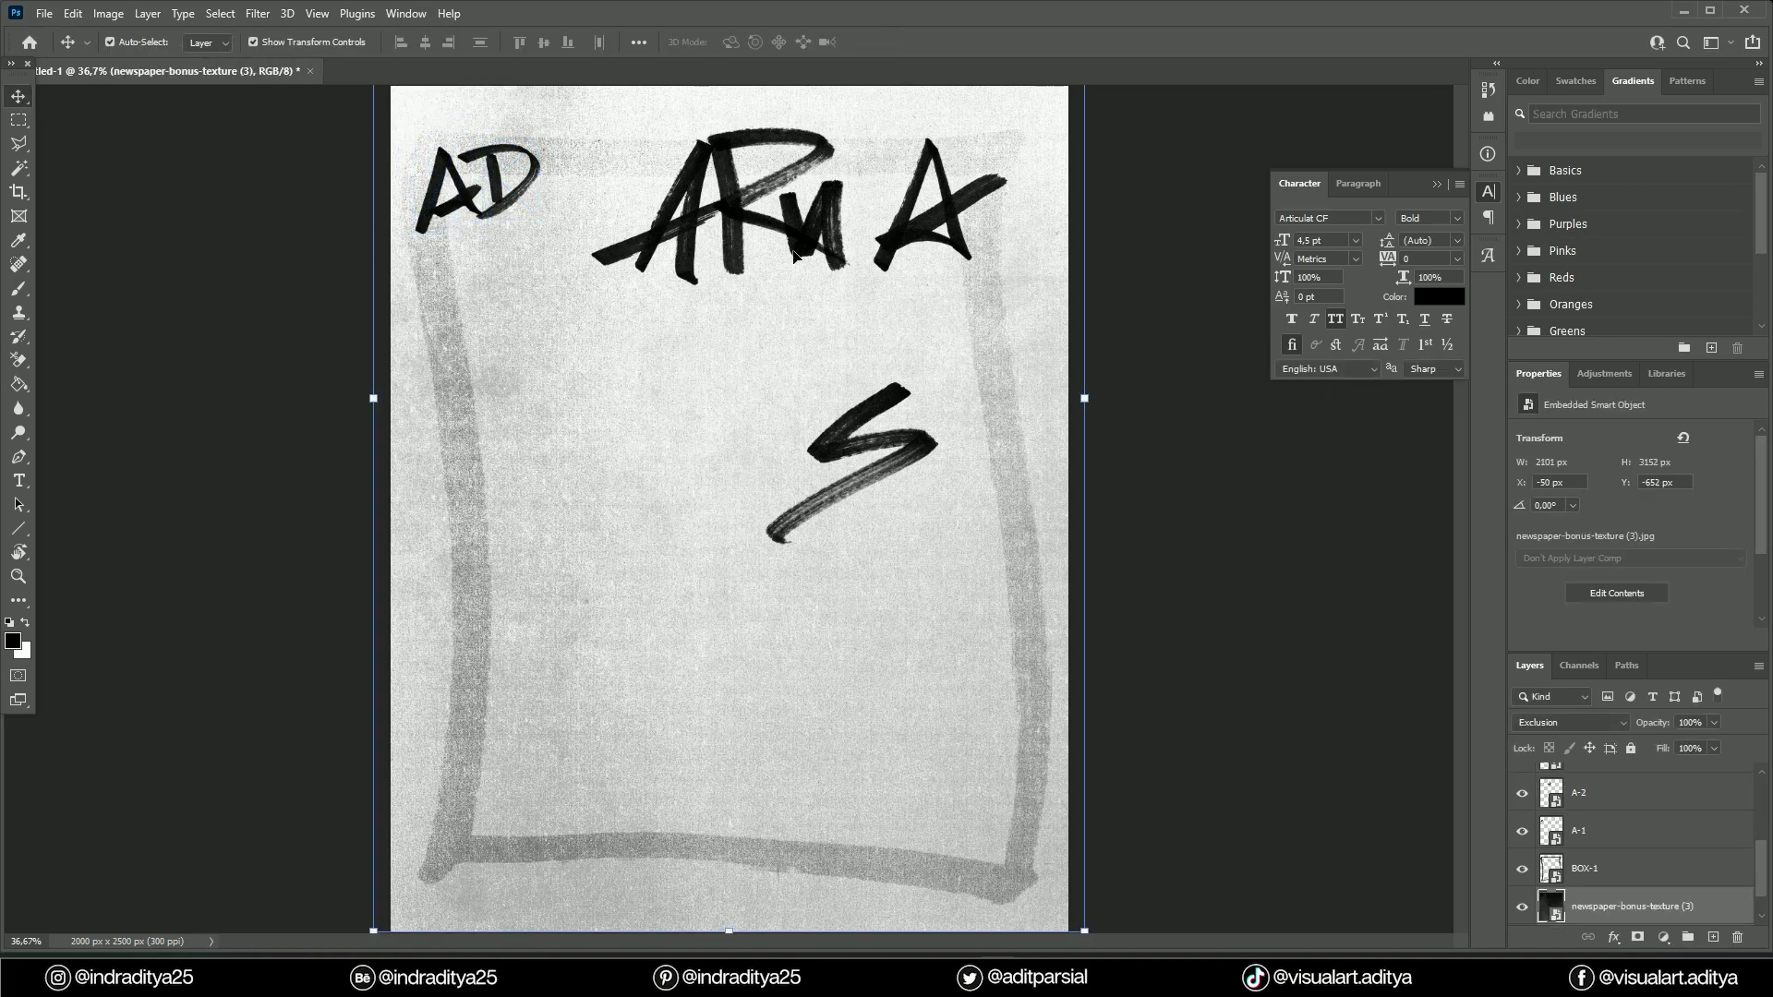
pyautogui.moveTo(683, 221); pyautogui.dragTo(631, 231)
pyautogui.hotkey('ctrl', 't')
pyautogui.moveTo(685, 159)
pyautogui.mouseDown()
pyautogui.moveTo(663, 176)
pyautogui.moveTo(573, 138)
pyautogui.mouseUp()
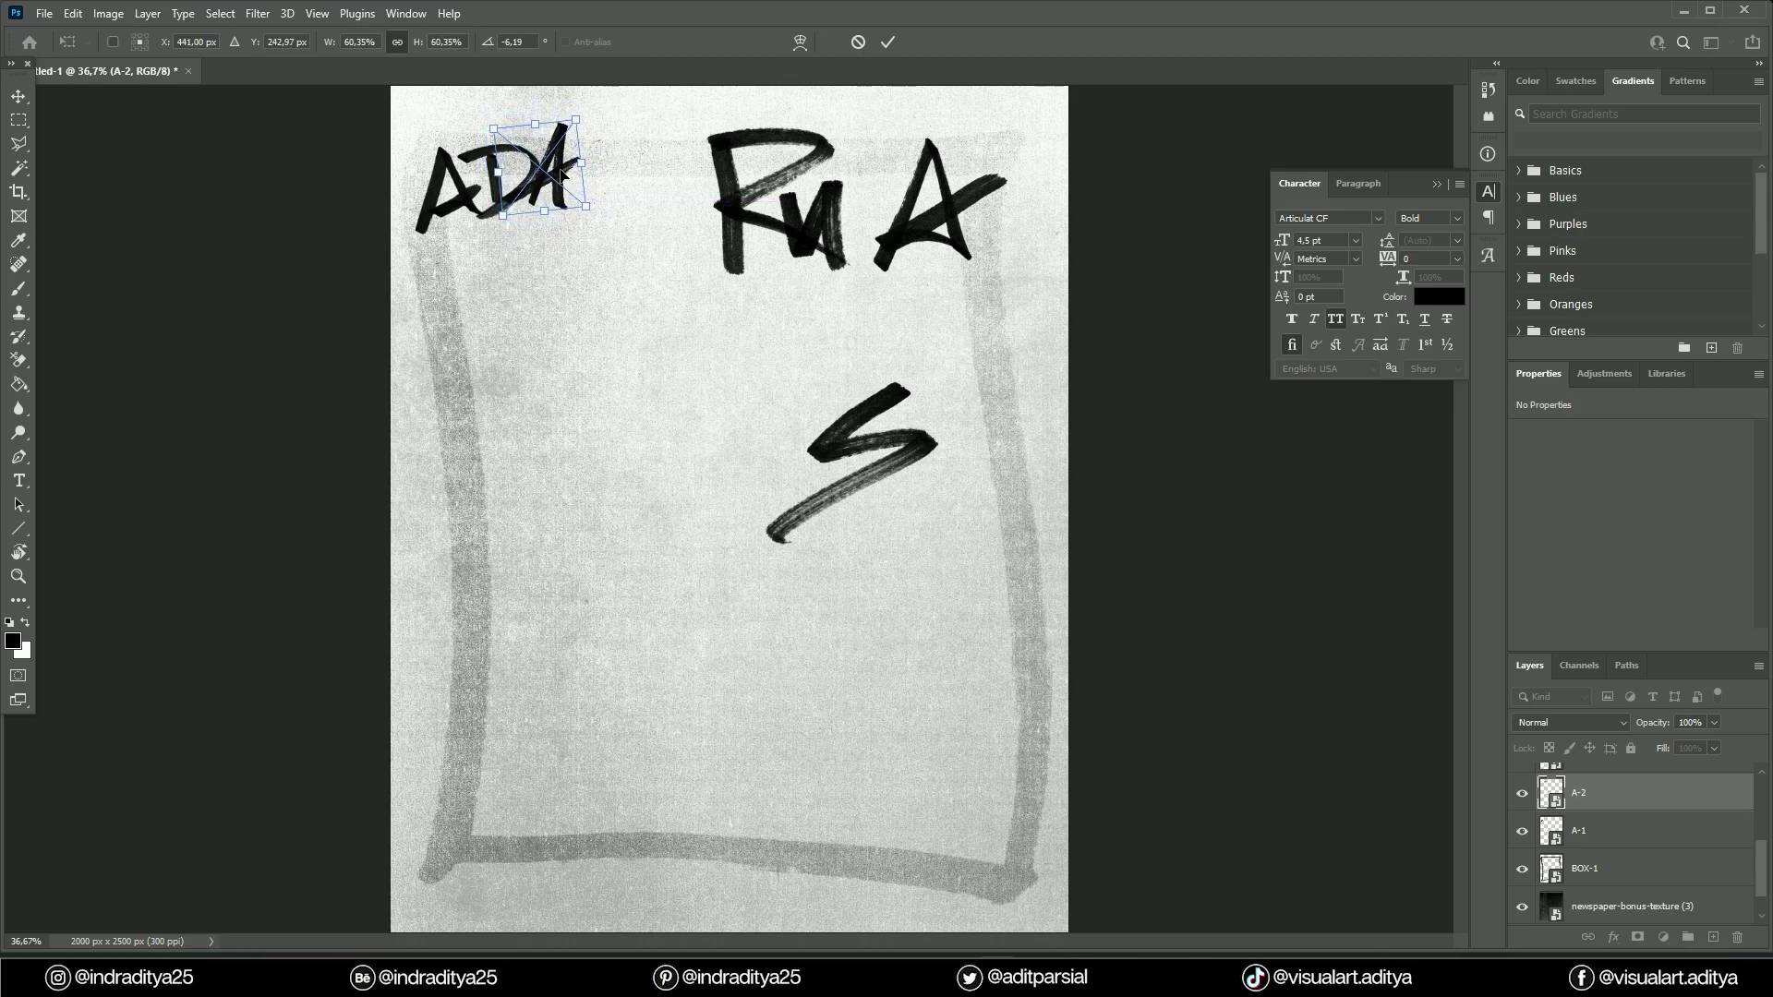
pyautogui.press('Return')
pyautogui.click(776, 305)
# Scale the R and U down and place them after ADA.
pyautogui.click(739, 201)
pyautogui.hotkey('ctrl', 't')
pyautogui.moveTo(845, 129)
pyautogui.mouseDown()
pyautogui.moveTo(665, 222)
pyautogui.moveTo(633, 140)
pyautogui.mouseUp()
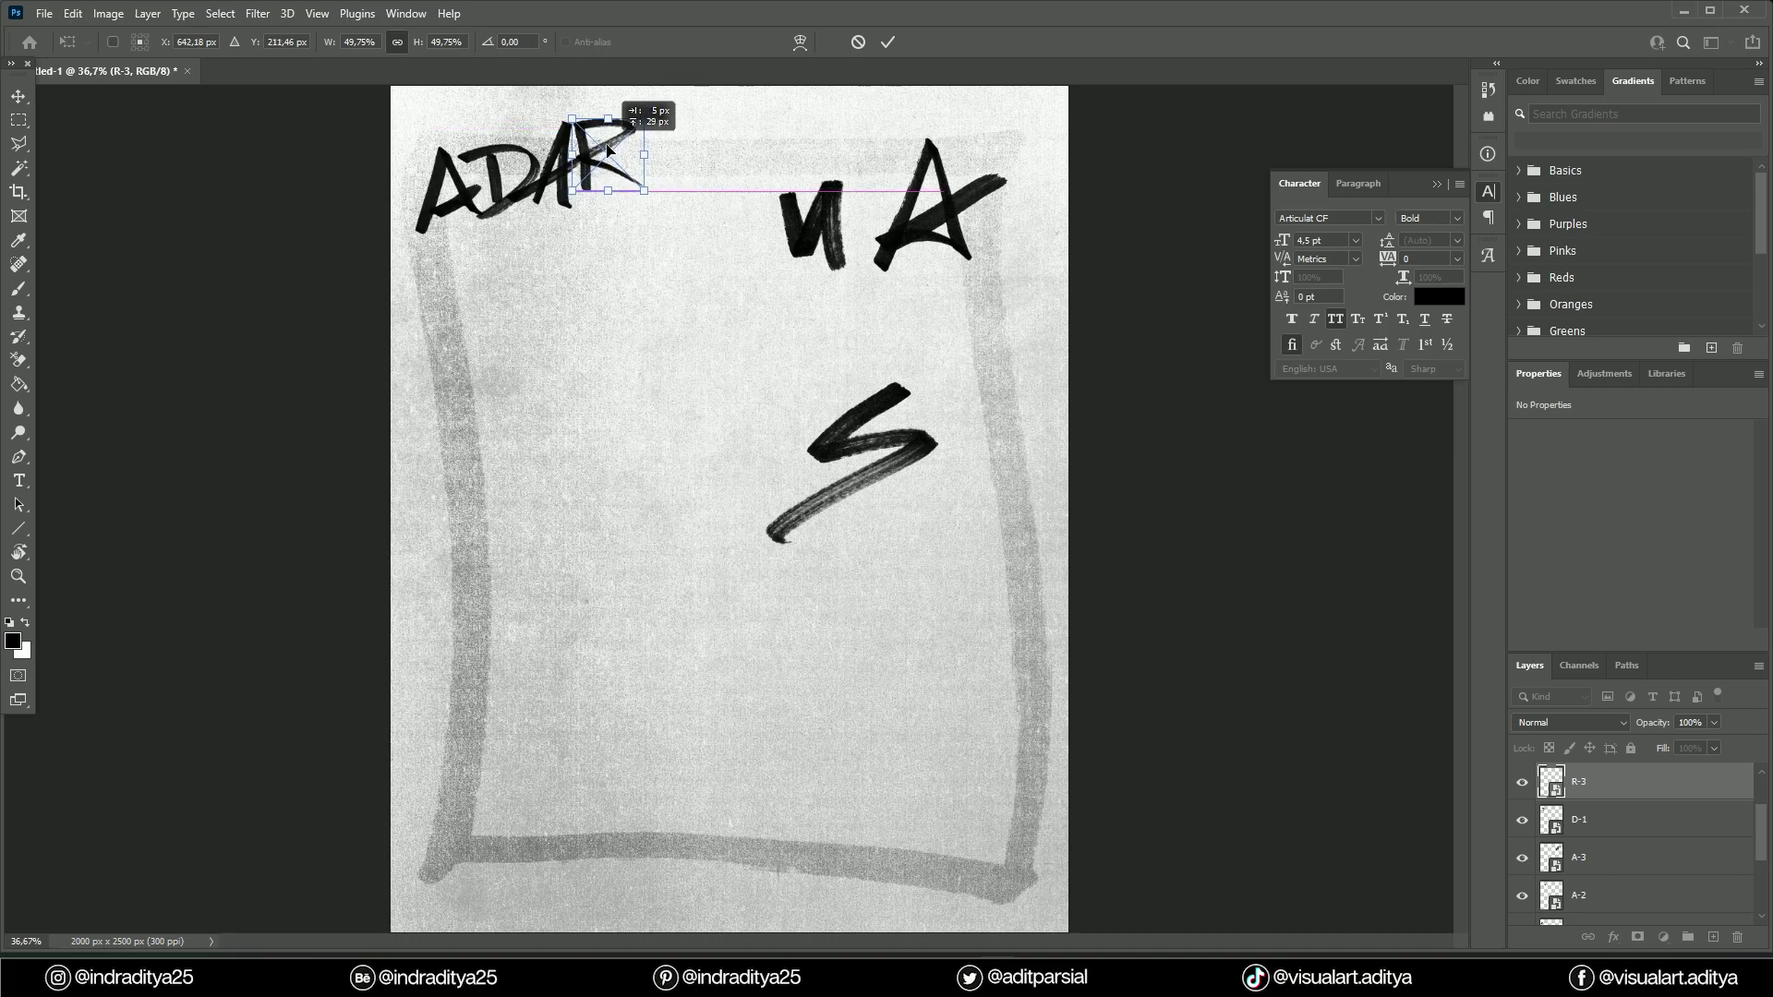
pyautogui.press('Return')
pyautogui.moveTo(801, 242); pyautogui.dragTo(674, 251)
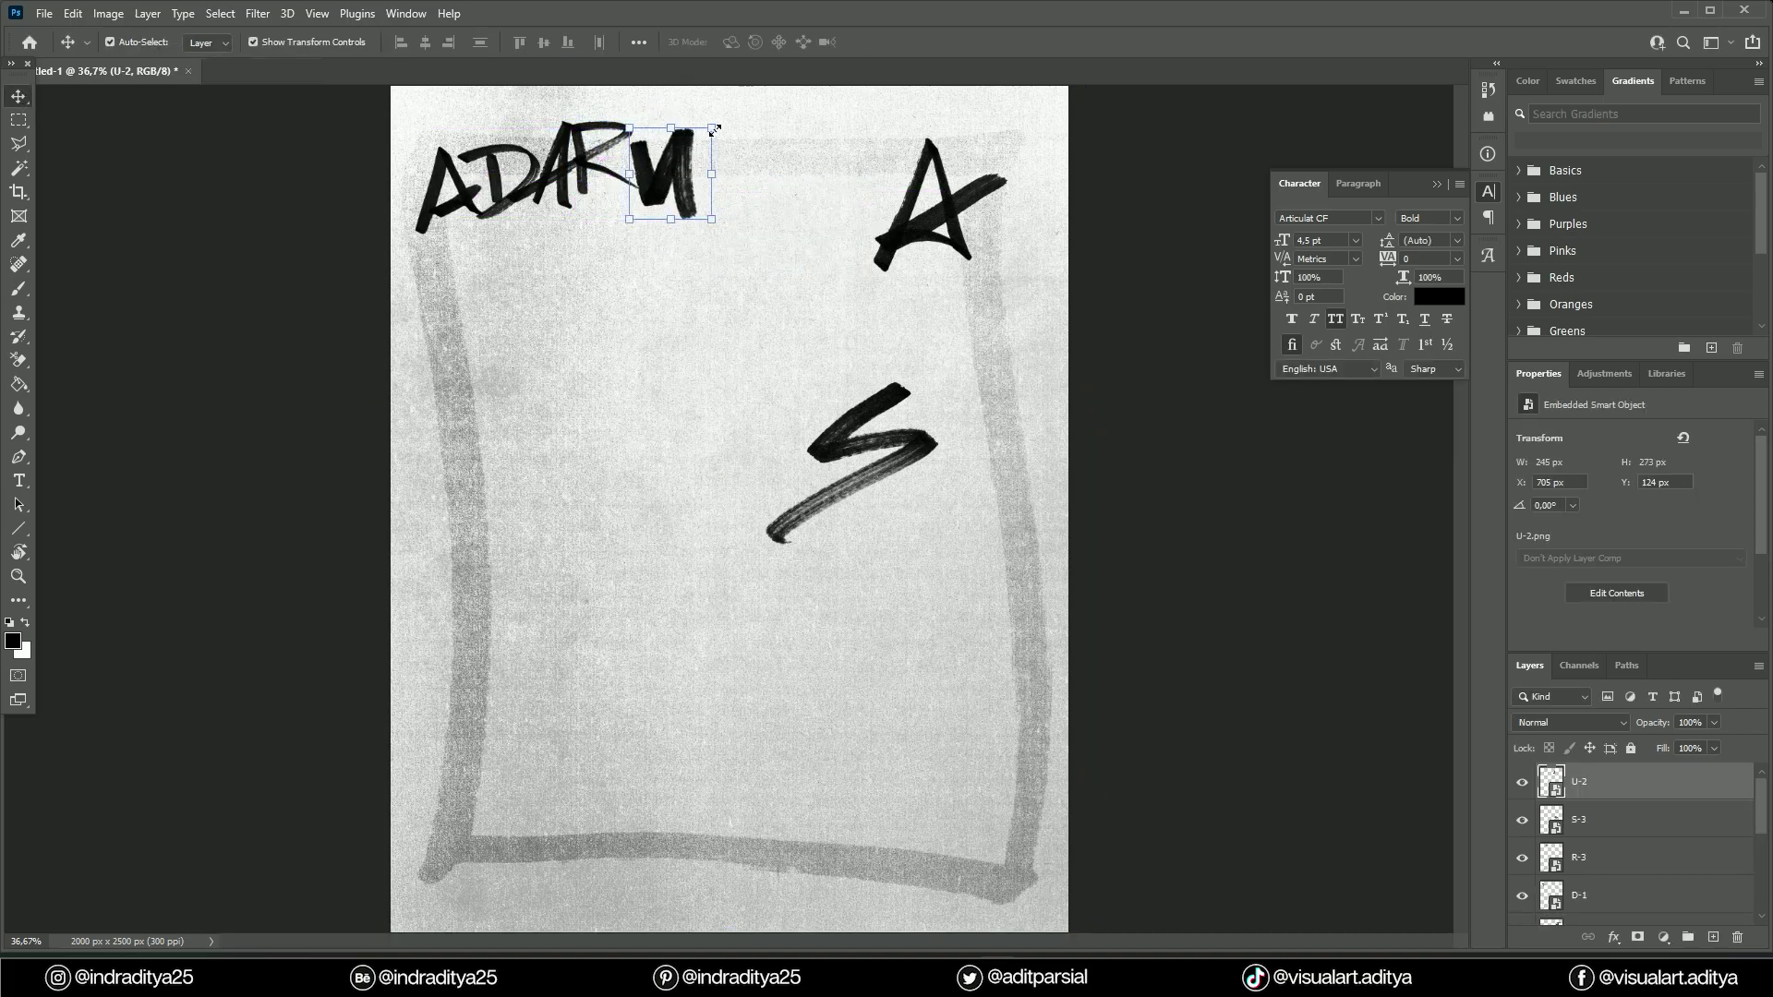
pyautogui.moveTo(716, 129); pyautogui.dragTo(670, 152)
pyautogui.press('Return')
# Shrink the S and final A and place them to complete ADARUSA.
pyautogui.click(901, 395)
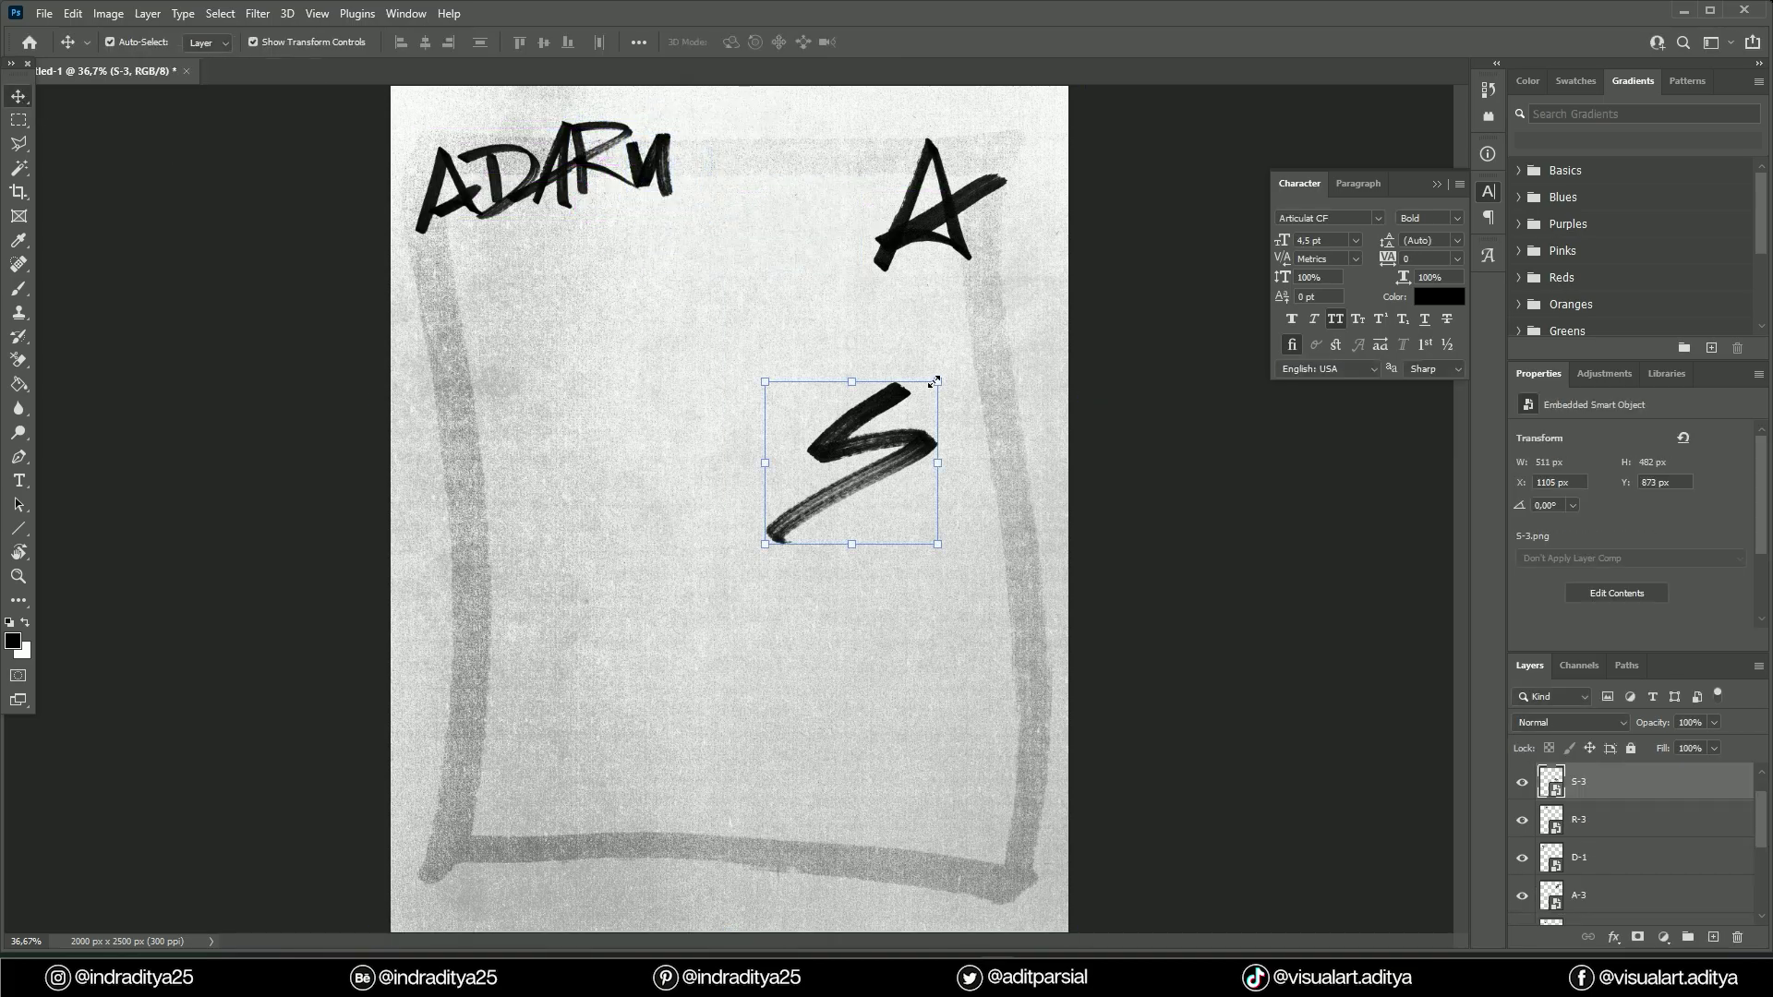
pyautogui.moveTo(933, 376)
pyautogui.mouseDown()
pyautogui.moveTo(878, 435)
pyautogui.moveTo(725, 120)
pyautogui.mouseUp()
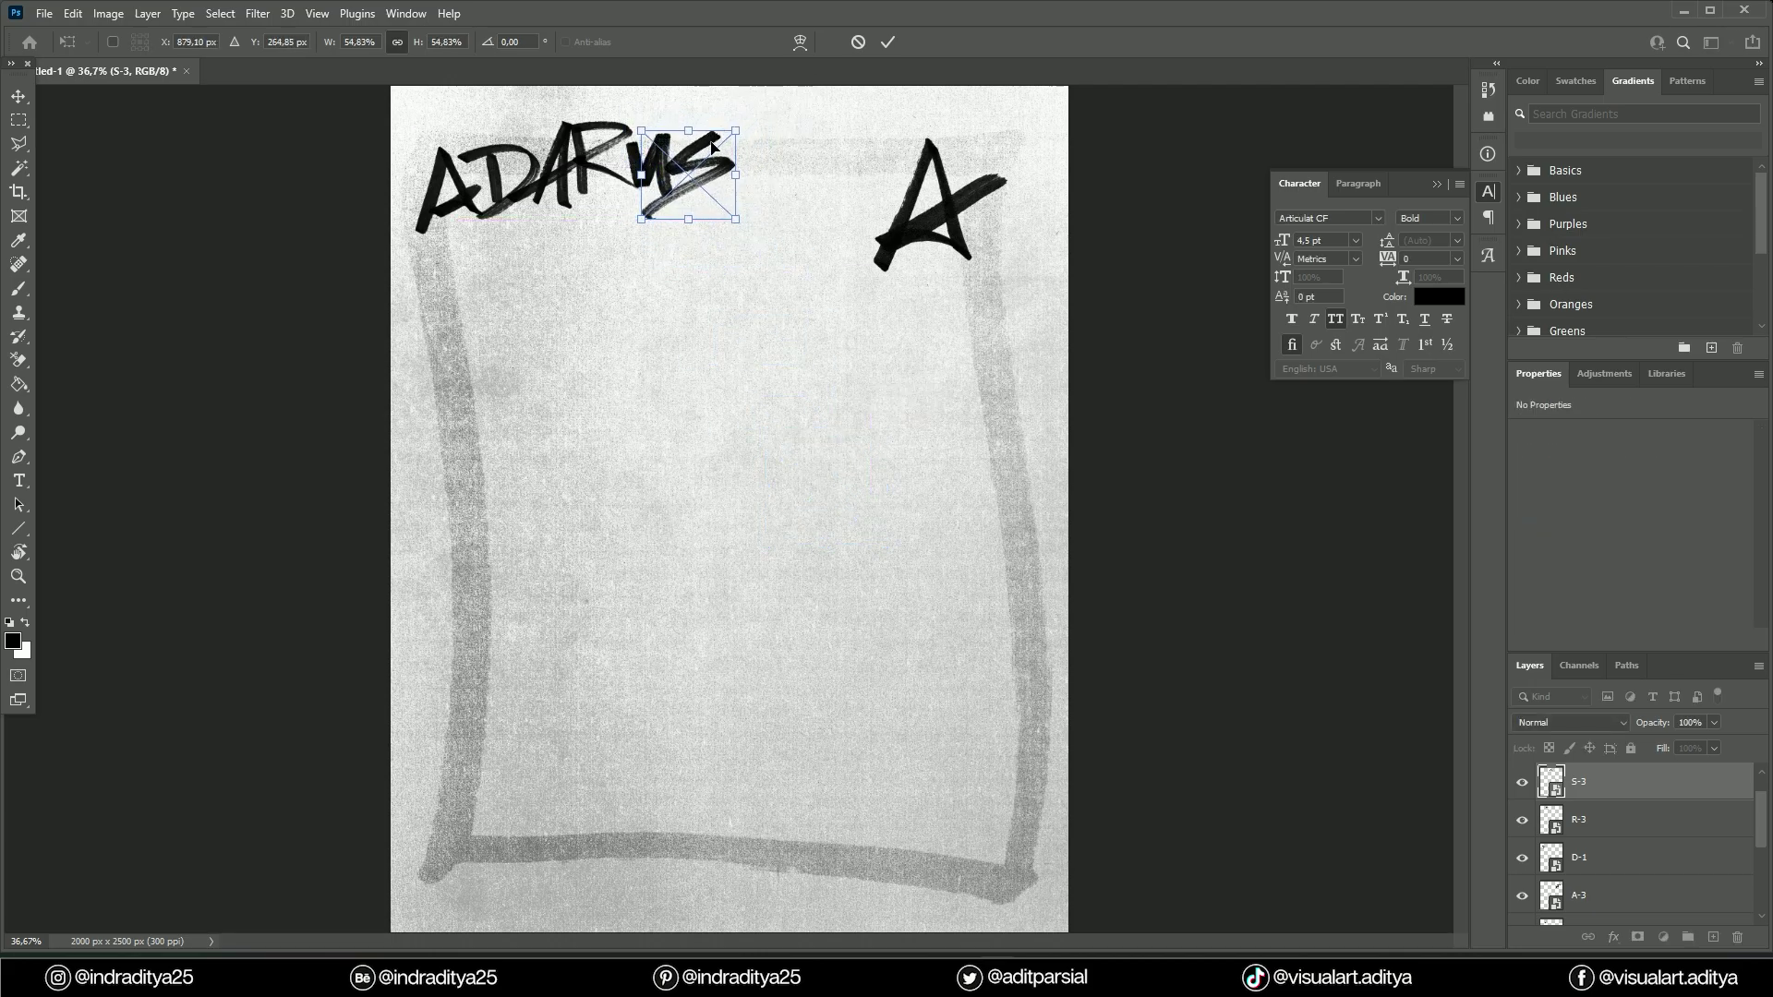
pyautogui.click(18, 100)
pyautogui.moveTo(933, 188); pyautogui.dragTo(809, 134)
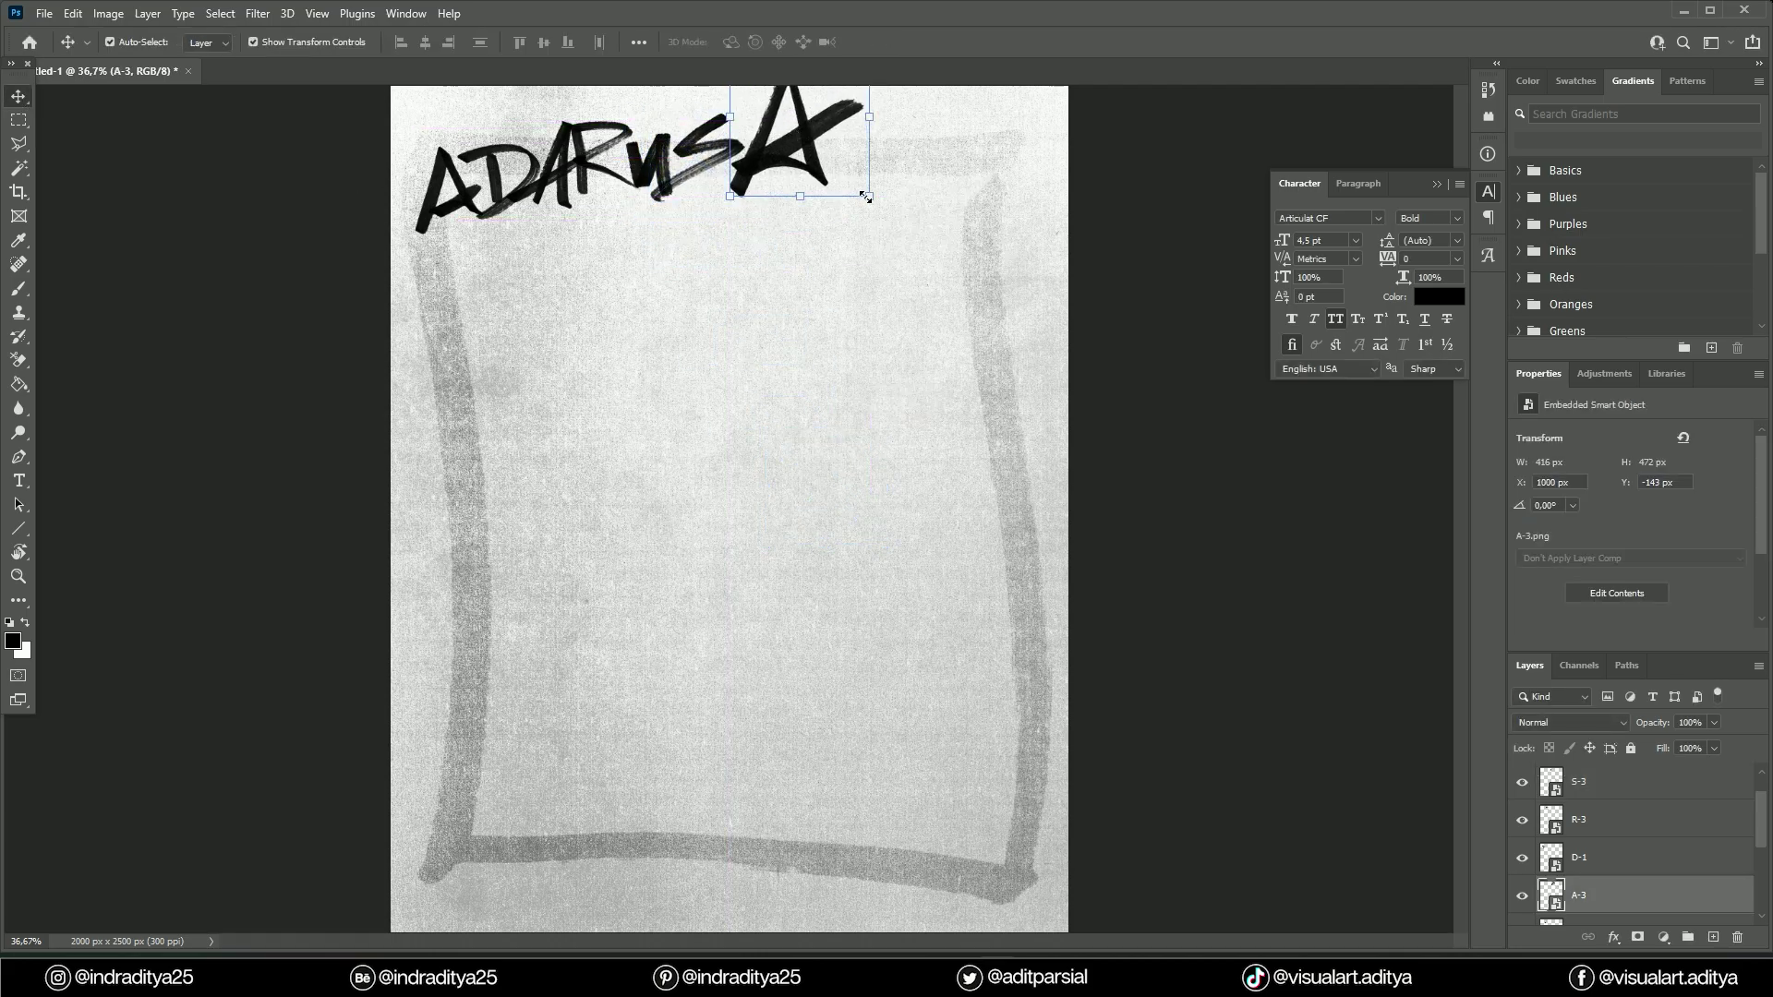
pyautogui.moveTo(866, 197); pyautogui.dragTo(766, 96)
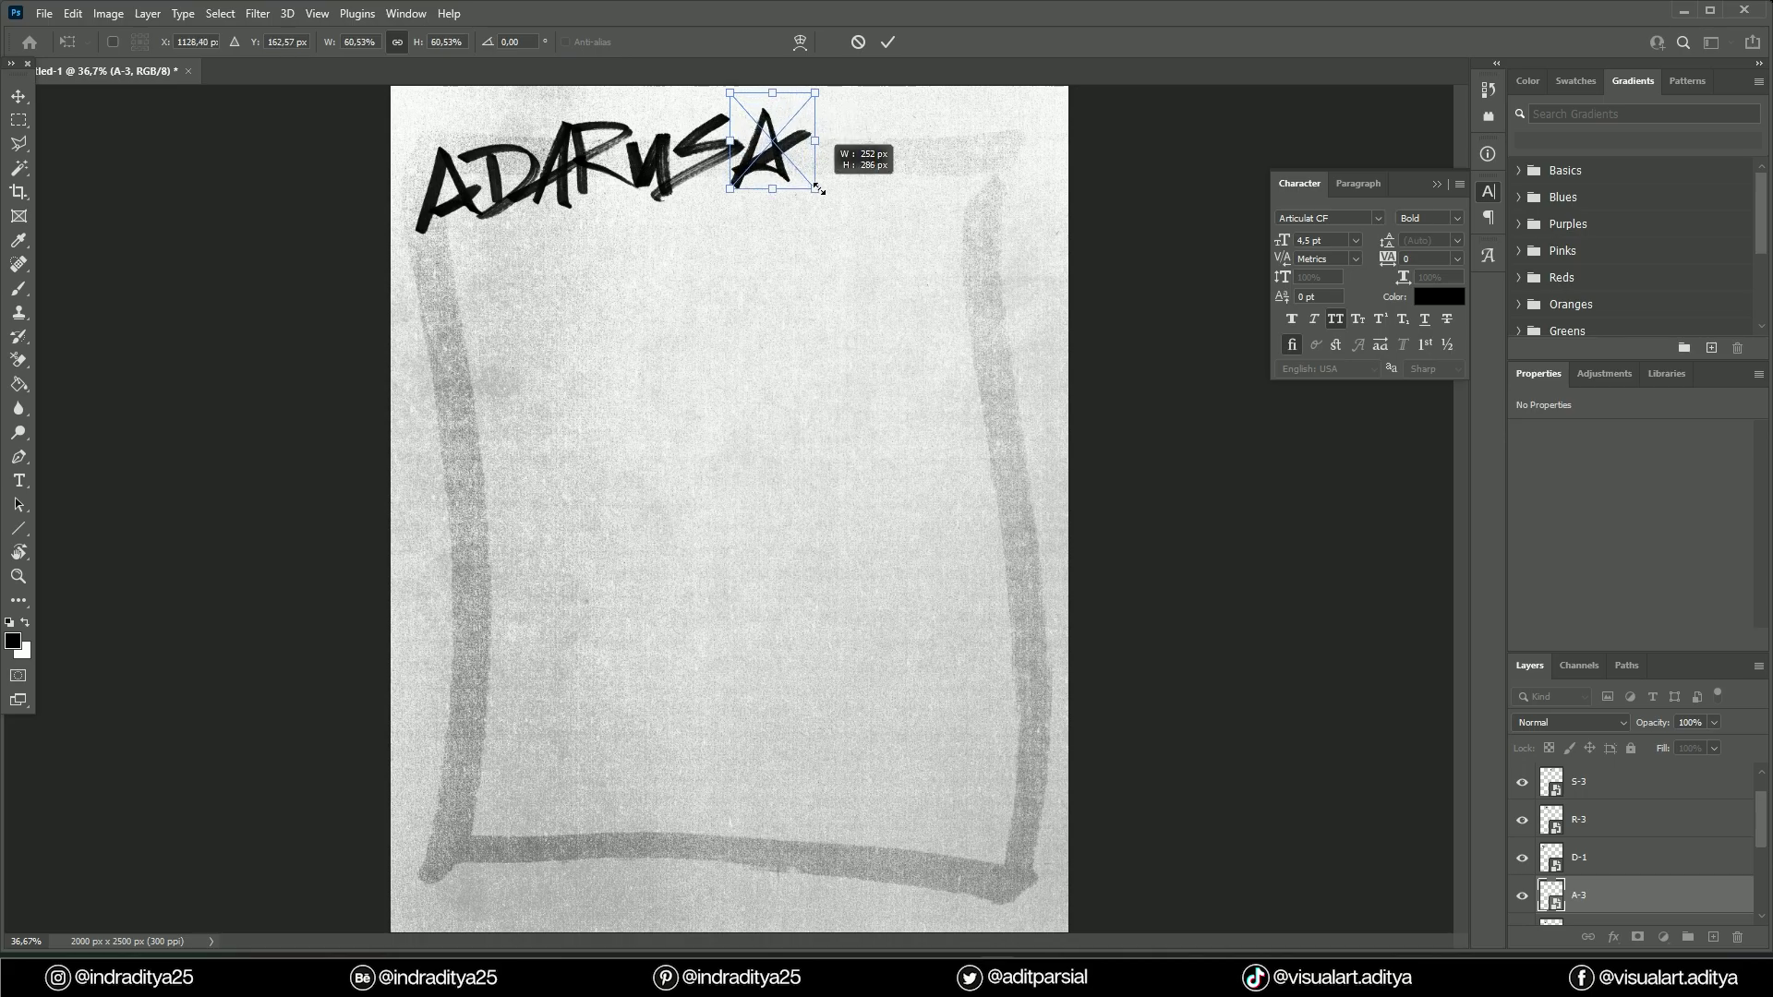
pyautogui.press('Return')
pyautogui.click(868, 251)
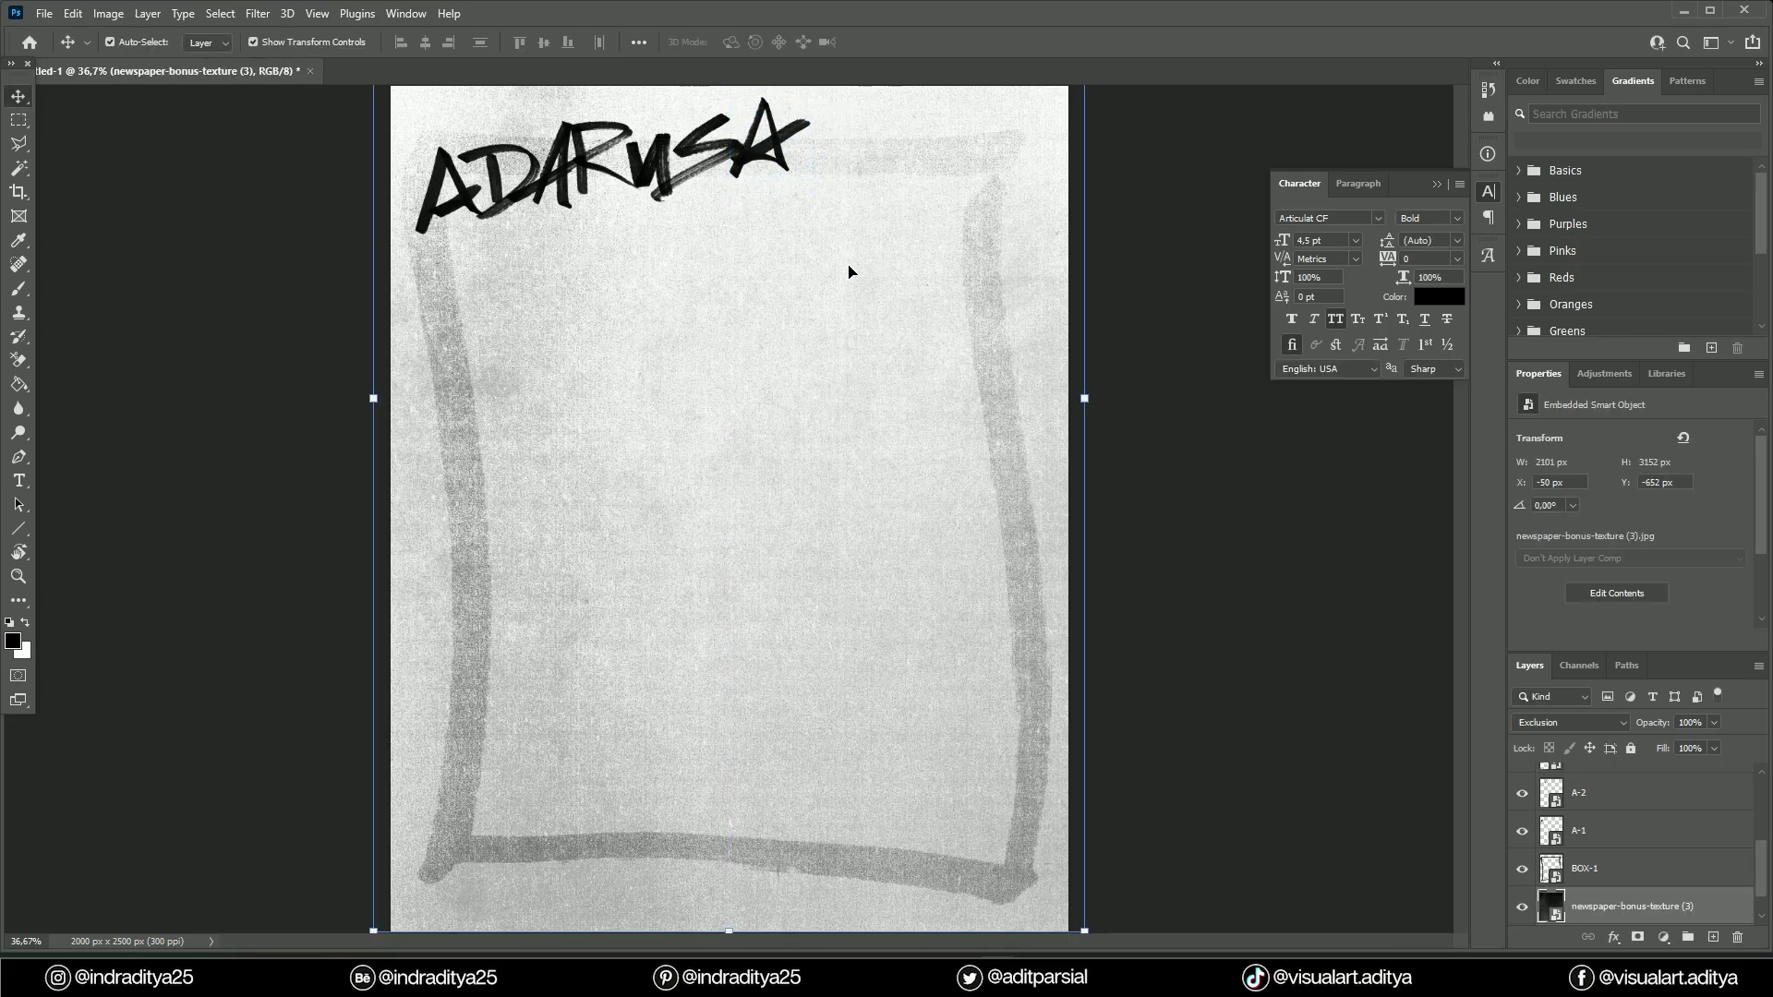
pyautogui.click(644, 180)
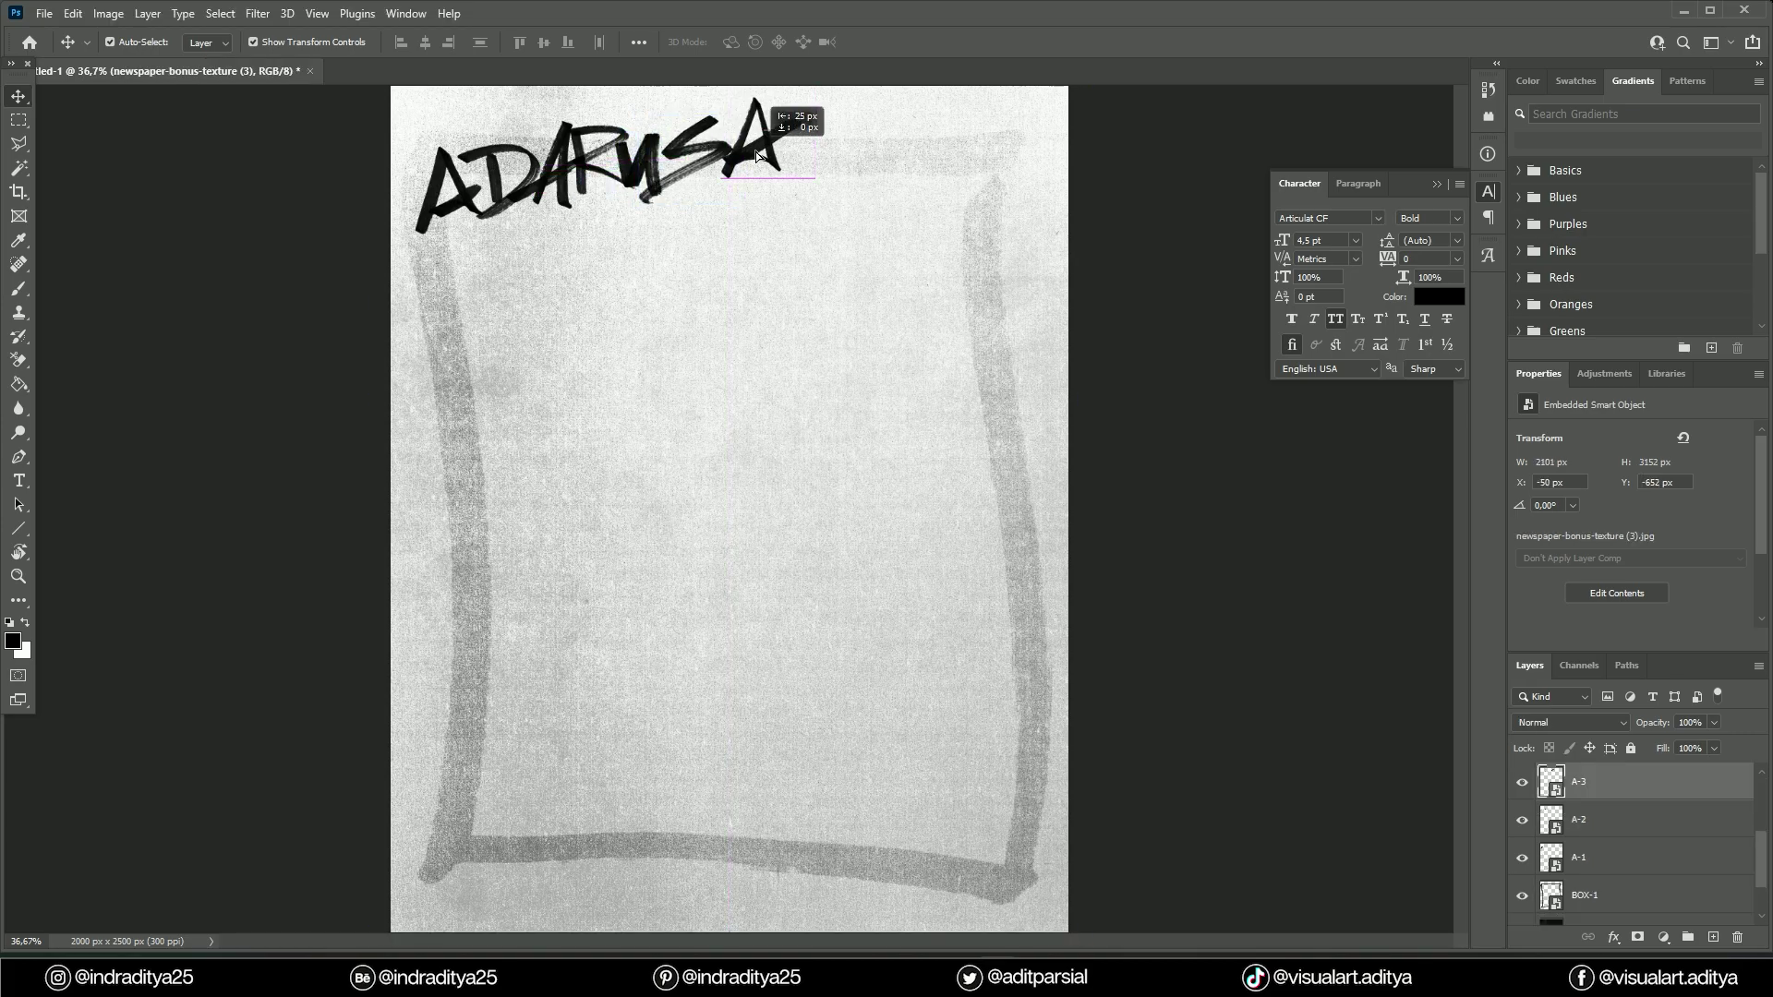
# Place the LINE-2 brush stroke under the title, tilted to match its slant.
pyautogui.click(654, 277)
pyautogui.hotkey('alt', 'Tab')
pyautogui.moveTo(738, 122); pyautogui.dragTo(1524, 198)
pyautogui.moveTo(1681, 753)
pyautogui.mouseDown()
pyautogui.moveTo(729, 506)
pyautogui.moveTo(647, 295)
pyautogui.mouseUp()
pyautogui.moveTo(827, 305); pyautogui.dragTo(818, 245)
pyautogui.press('Return')
pyautogui.click(645, 487)
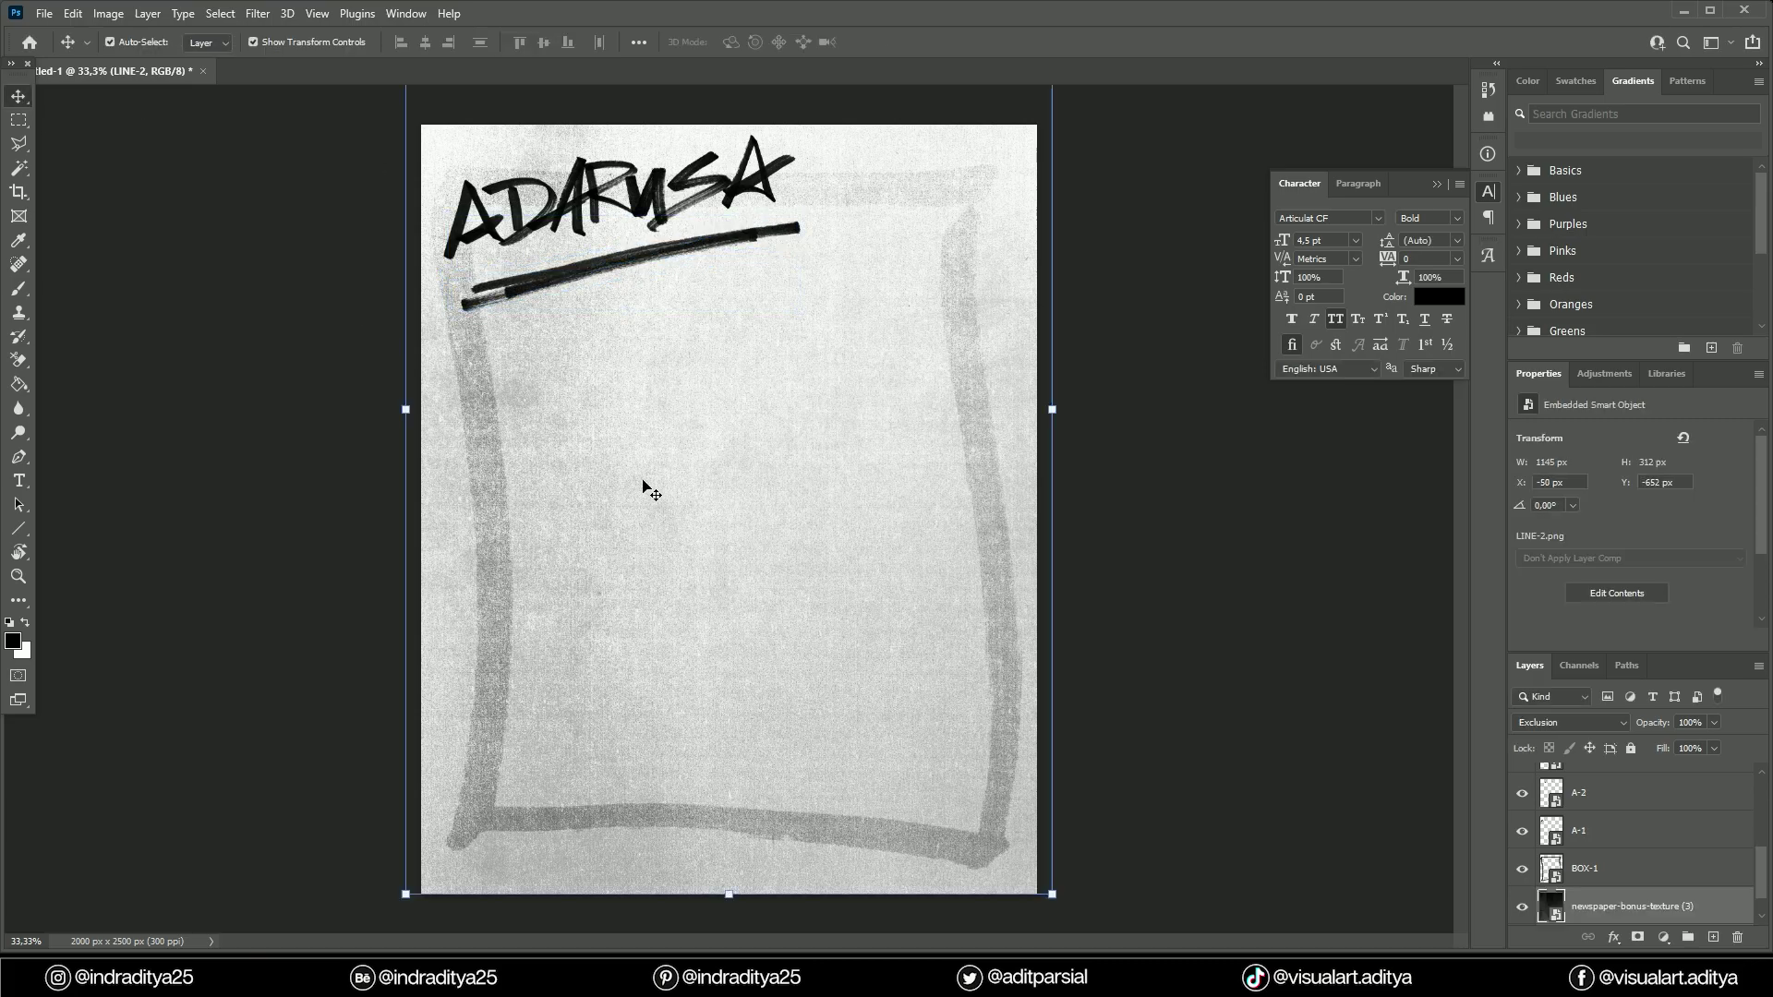
# Shrink the whole ADARUSA title to about 79% and reposition it above the stroke.
pyautogui.moveTo(360, 159); pyautogui.dragTo(854, 203)
pyautogui.click(1629, 906)
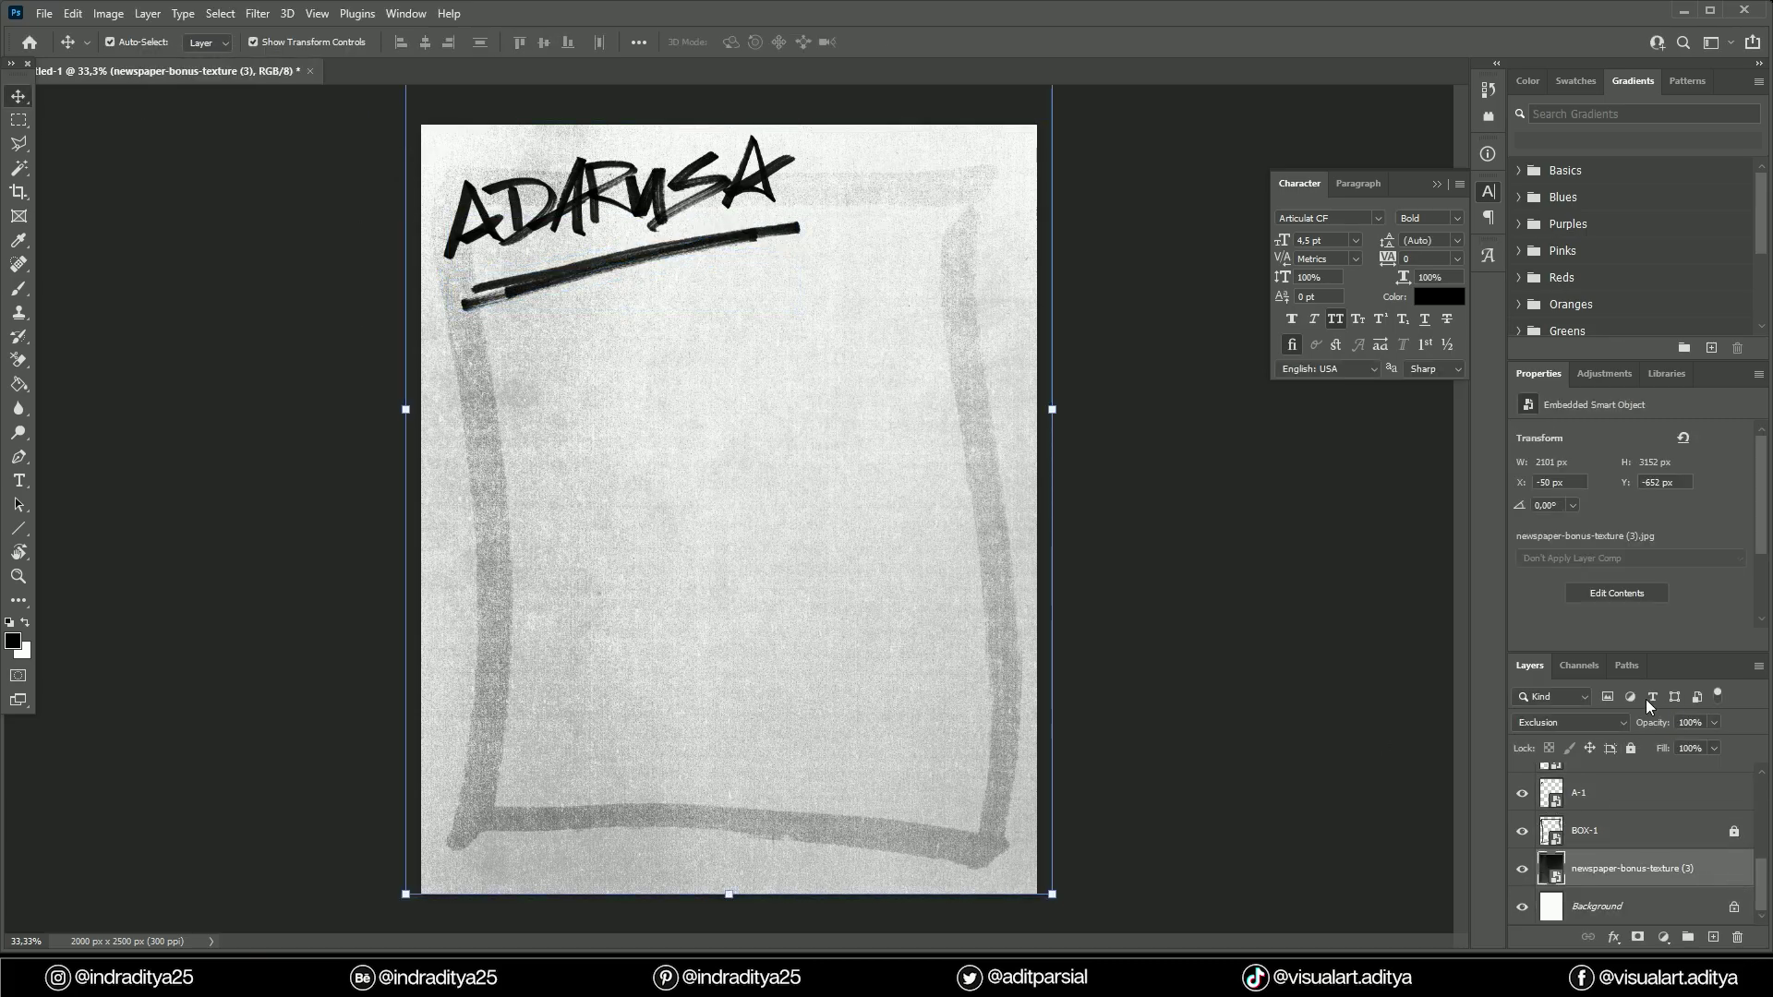
pyautogui.moveTo(473, 170); pyautogui.dragTo(481, 175)
pyautogui.moveTo(793, 262); pyautogui.dragTo(720, 234)
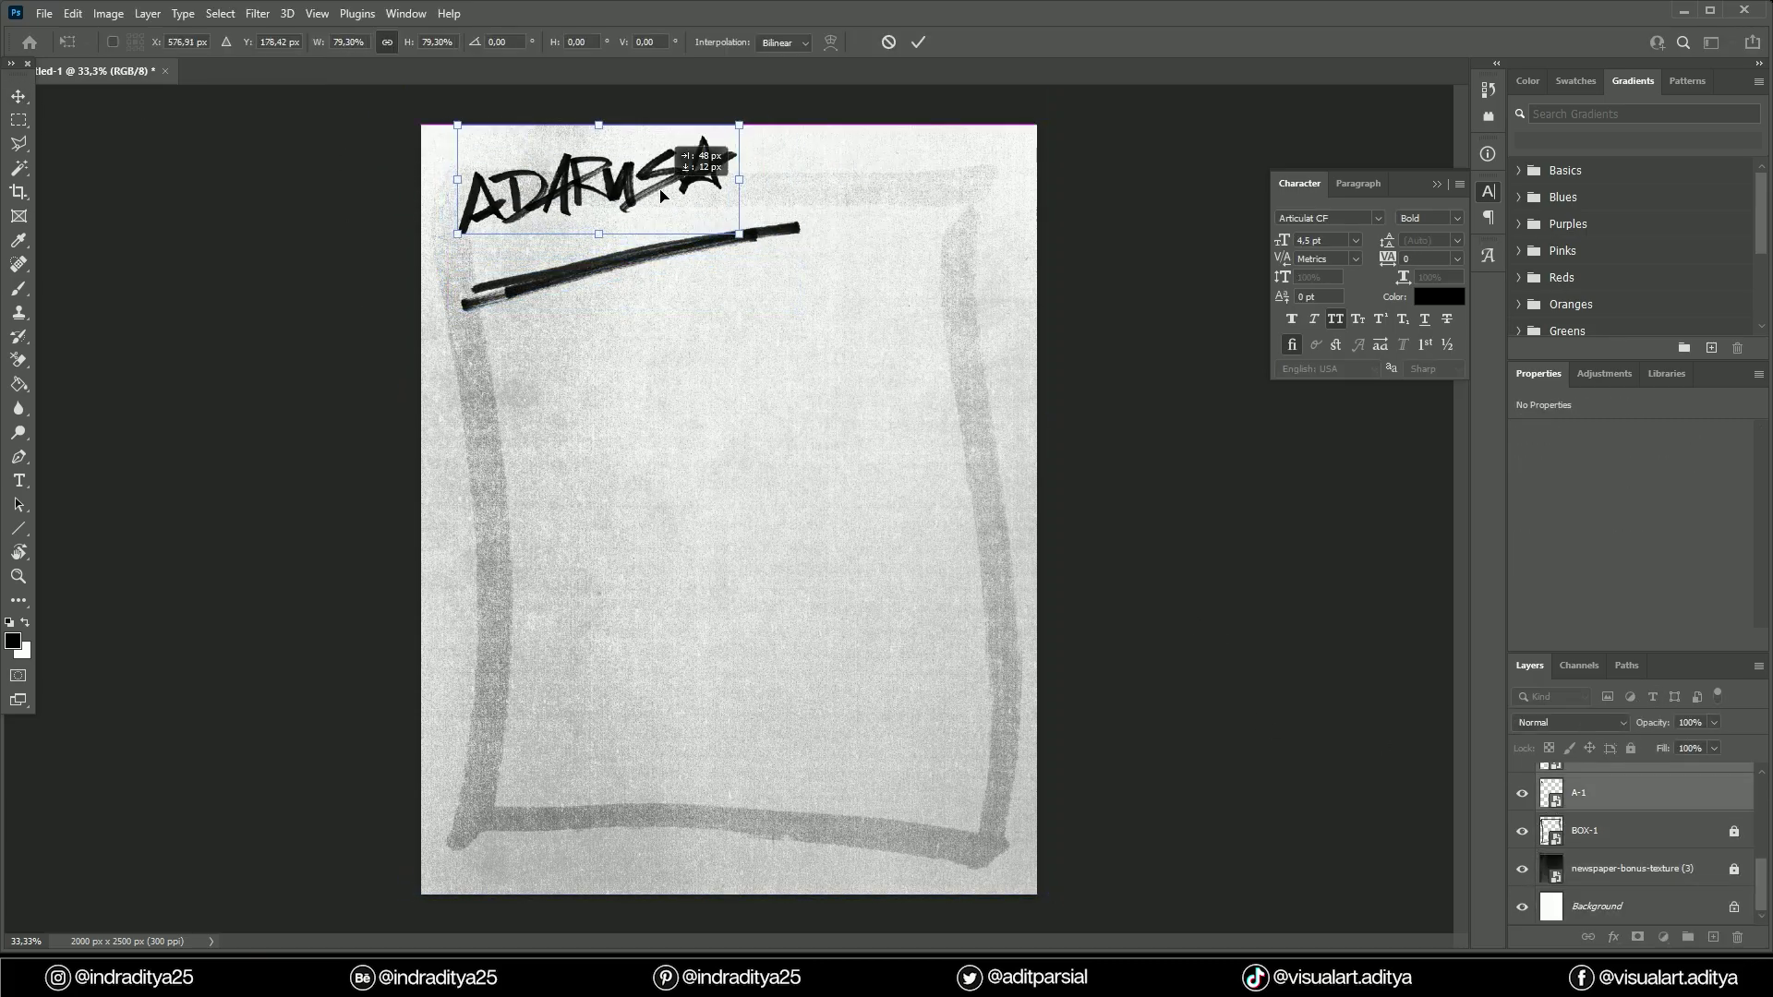
pyautogui.moveTo(628, 184); pyautogui.dragTo(640, 191)
pyautogui.press('Return')
pyautogui.hotkey('ctrl', 't')
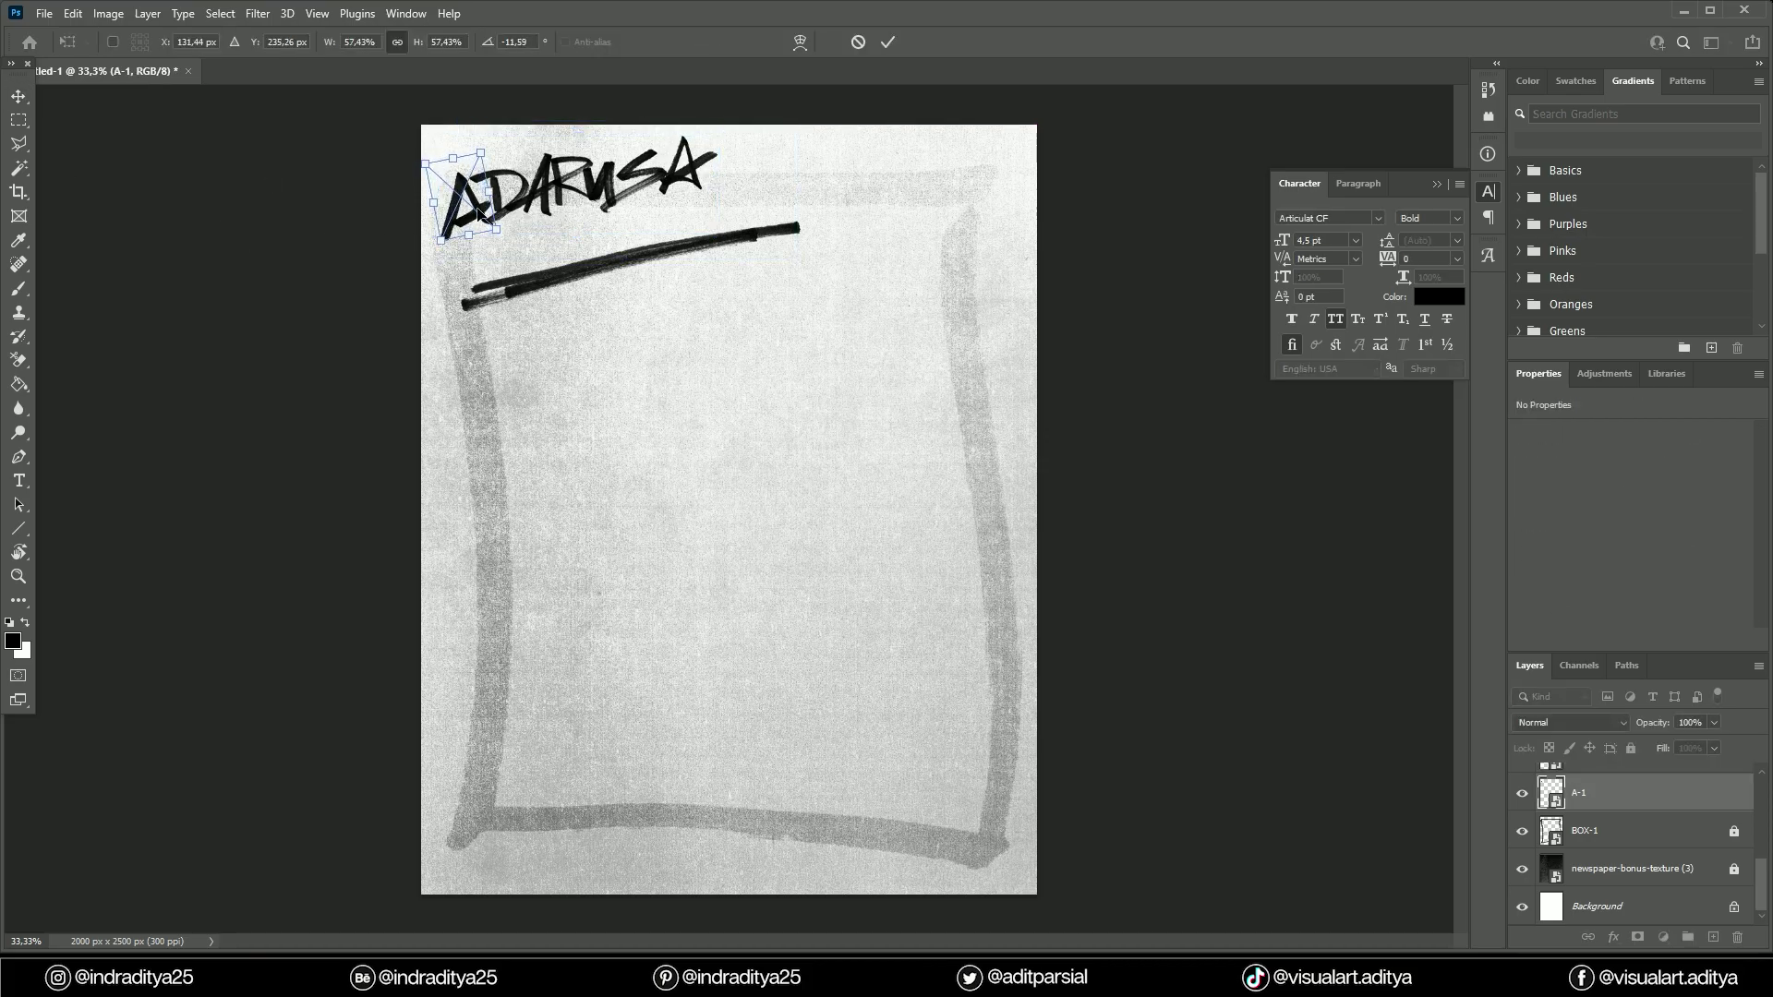
pyautogui.press('Return')
# Shrink the underline stroke, move it up under the title, and return to the asset folder.
pyautogui.keyDown('ctrl'); pyautogui.click(637, 262); pyautogui.keyUp('ctrl')
pyautogui.hotkey('ctrl', 't')
pyautogui.moveTo(800, 227); pyautogui.dragTo(723, 243)
pyautogui.moveTo(657, 260); pyautogui.dragTo(633, 227)
pyautogui.press('Return')
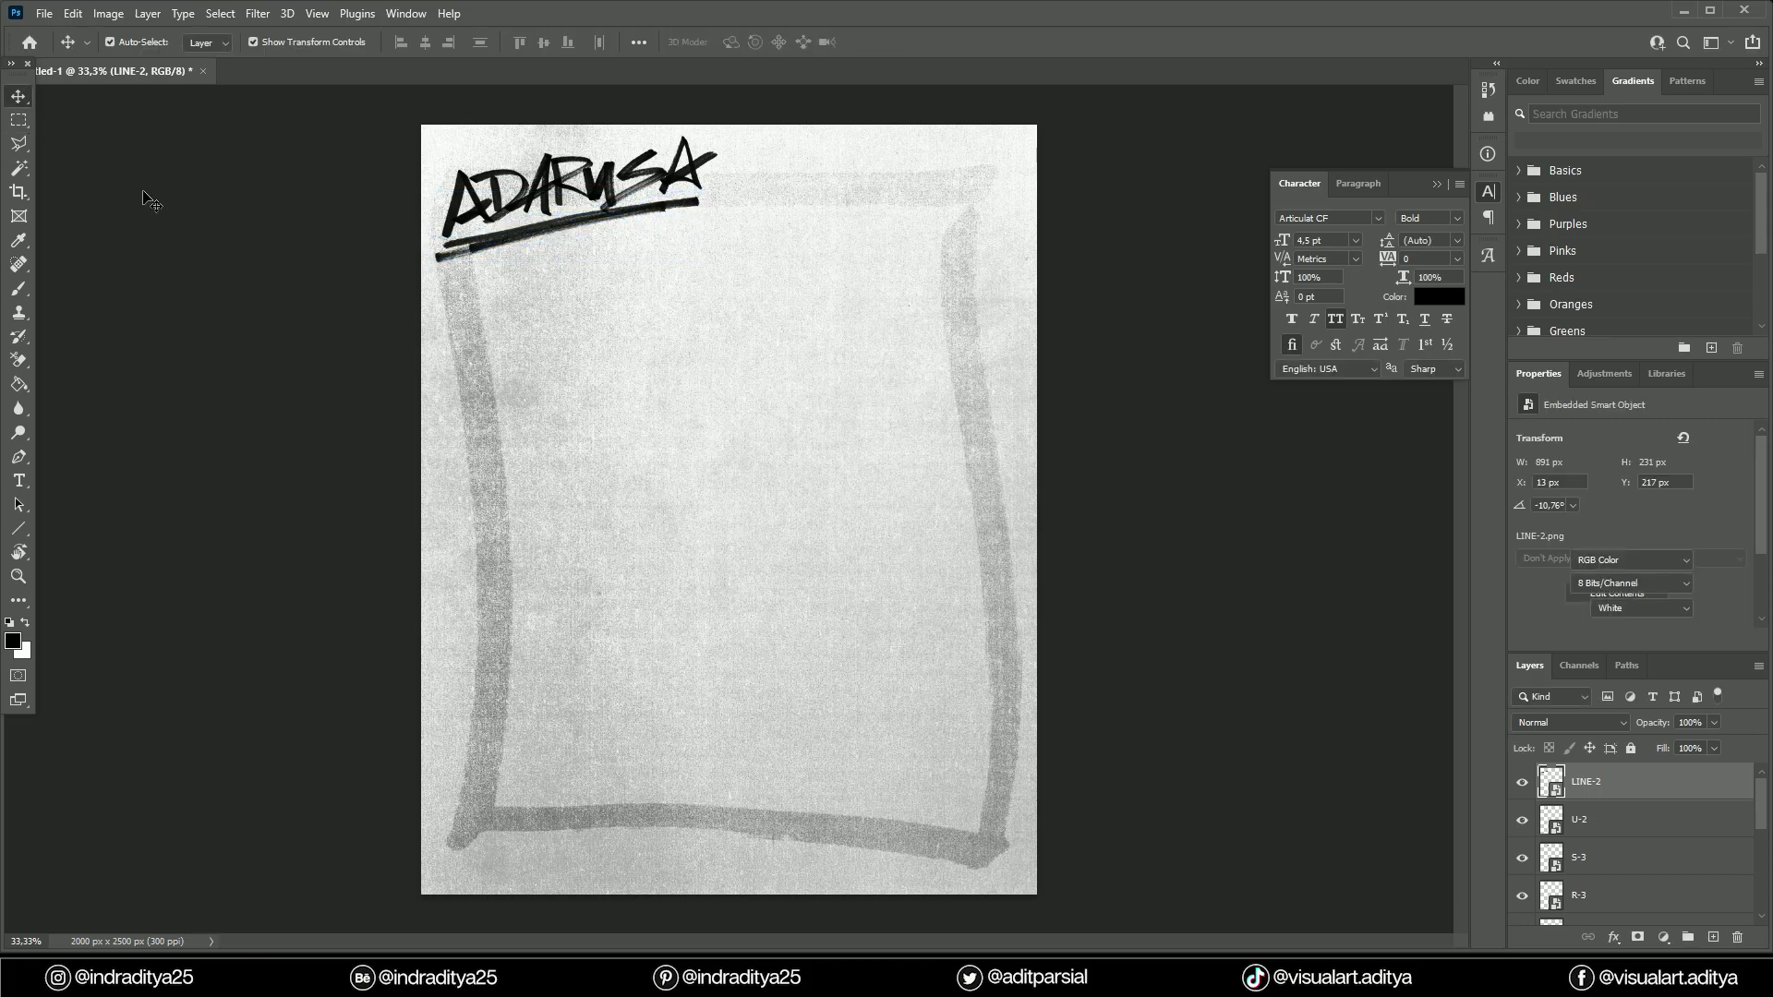
pyautogui.hotkey('alt', 'Tab')
# Place grunge-arrow-2-1.png rotated upward and scaled down, then hide its layer.
pyautogui.moveTo(1470, 119); pyautogui.dragTo(1228, 47)
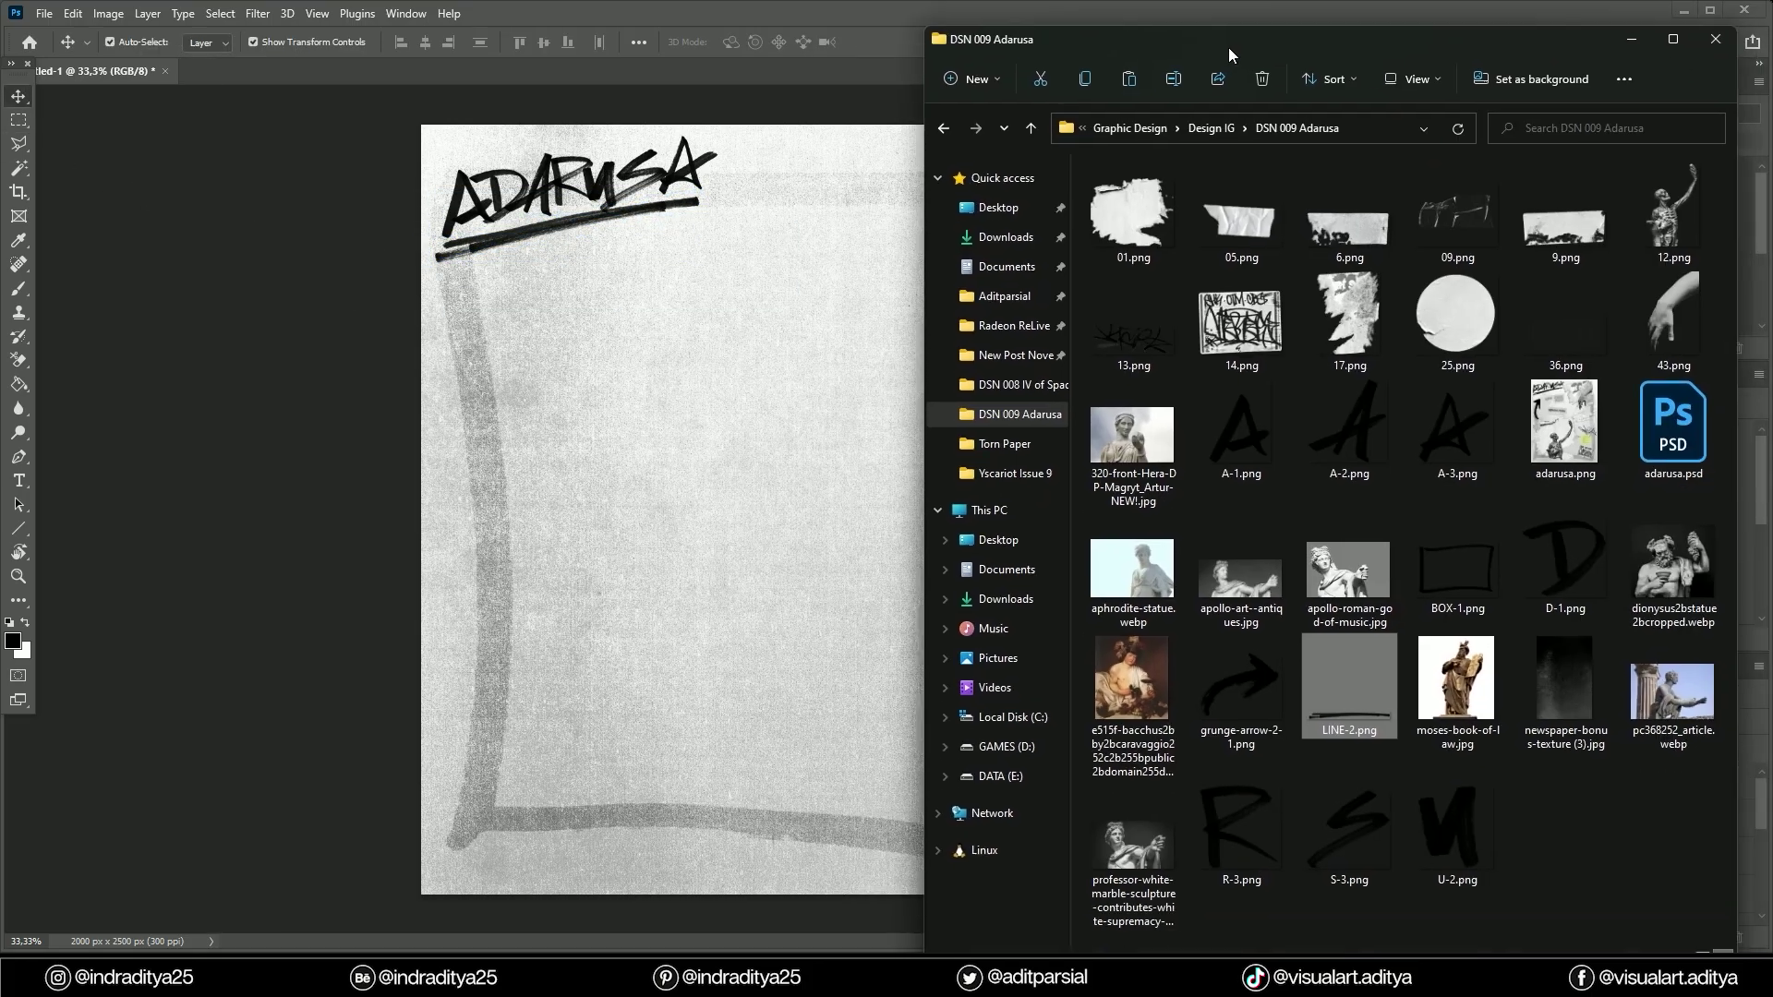
pyautogui.moveTo(1241, 683); pyautogui.dragTo(562, 451)
pyautogui.moveTo(1080, 766)
pyautogui.mouseDown()
pyautogui.moveTo(1122, 609)
pyautogui.moveTo(868, 539)
pyautogui.moveTo(647, 434)
pyautogui.mouseUp()
pyautogui.moveTo(665, 277)
pyautogui.mouseDown()
pyautogui.moveTo(518, 231)
pyautogui.moveTo(523, 304)
pyautogui.mouseUp()
pyautogui.click(1522, 783)
# Drop the 12.png skeleton onto the poster and shrink it to about 13%.
pyautogui.hotkey('alt', 'Tab')
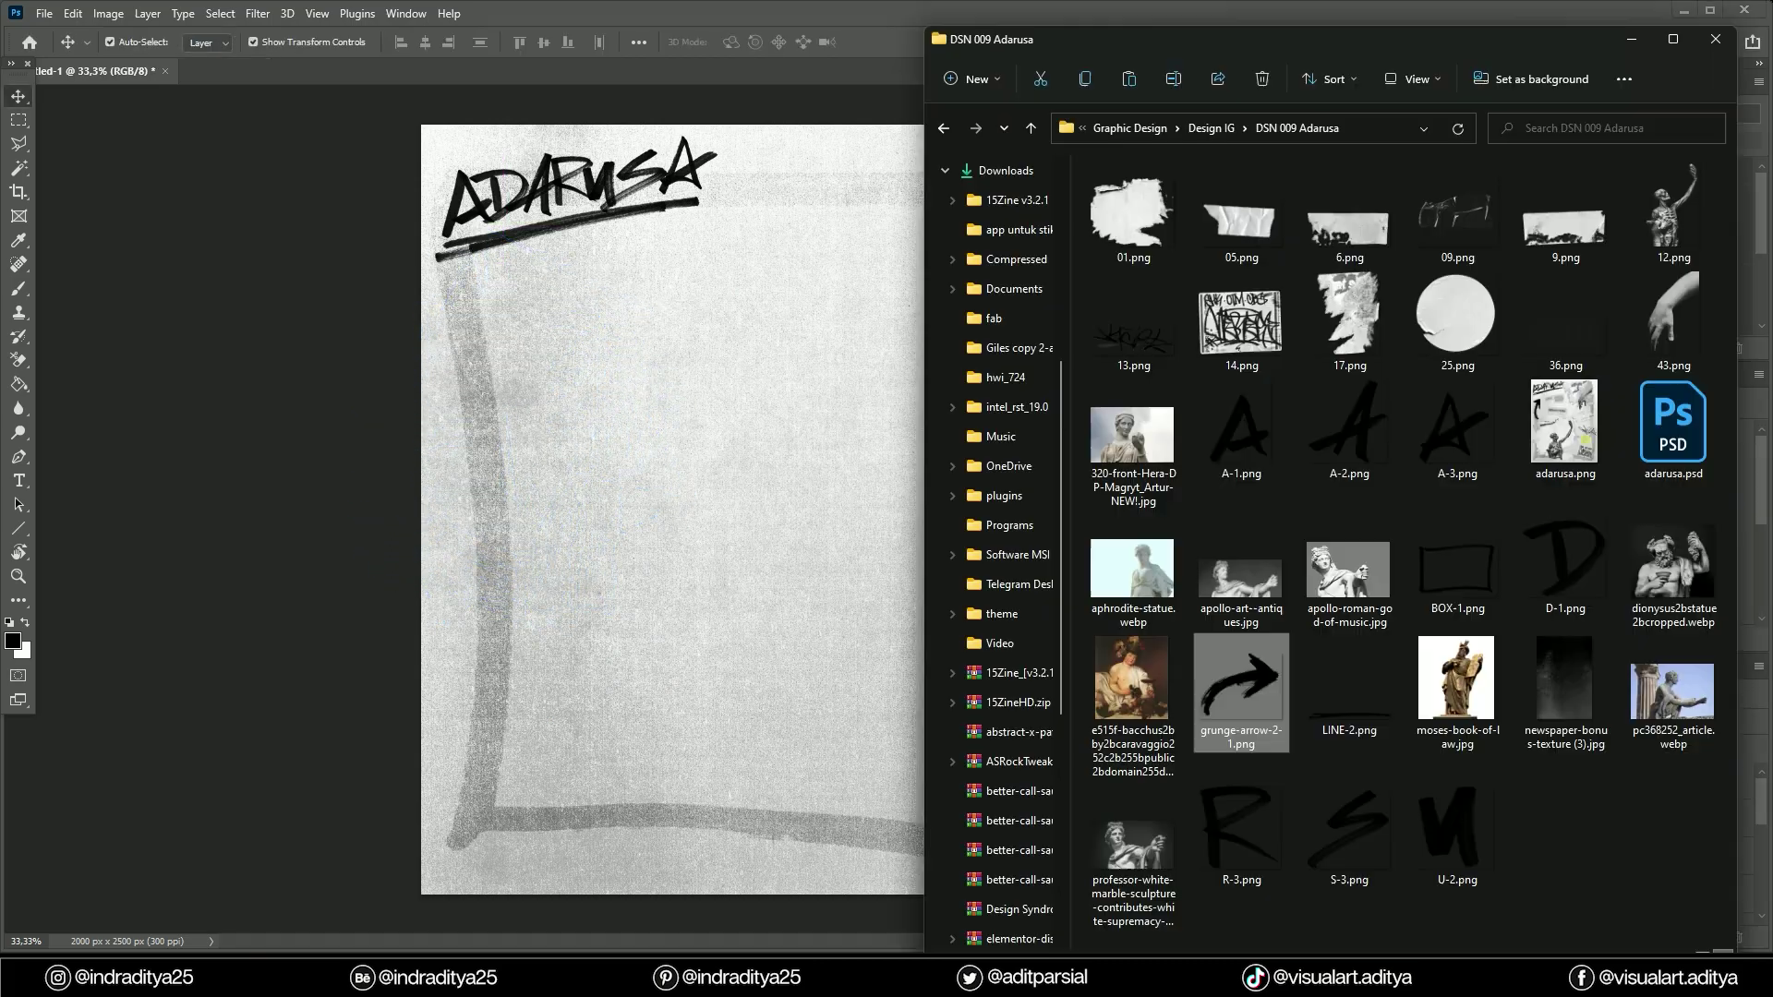
pyautogui.moveTo(1349, 568); pyautogui.dragTo(599, 502)
pyautogui.moveTo(981, 123); pyautogui.dragTo(712, 526)
# Set the skeleton at lower centre and place the 43.png hand, shrunk, at top right.
pyautogui.moveTo(600, 702); pyautogui.dragTo(614, 619)
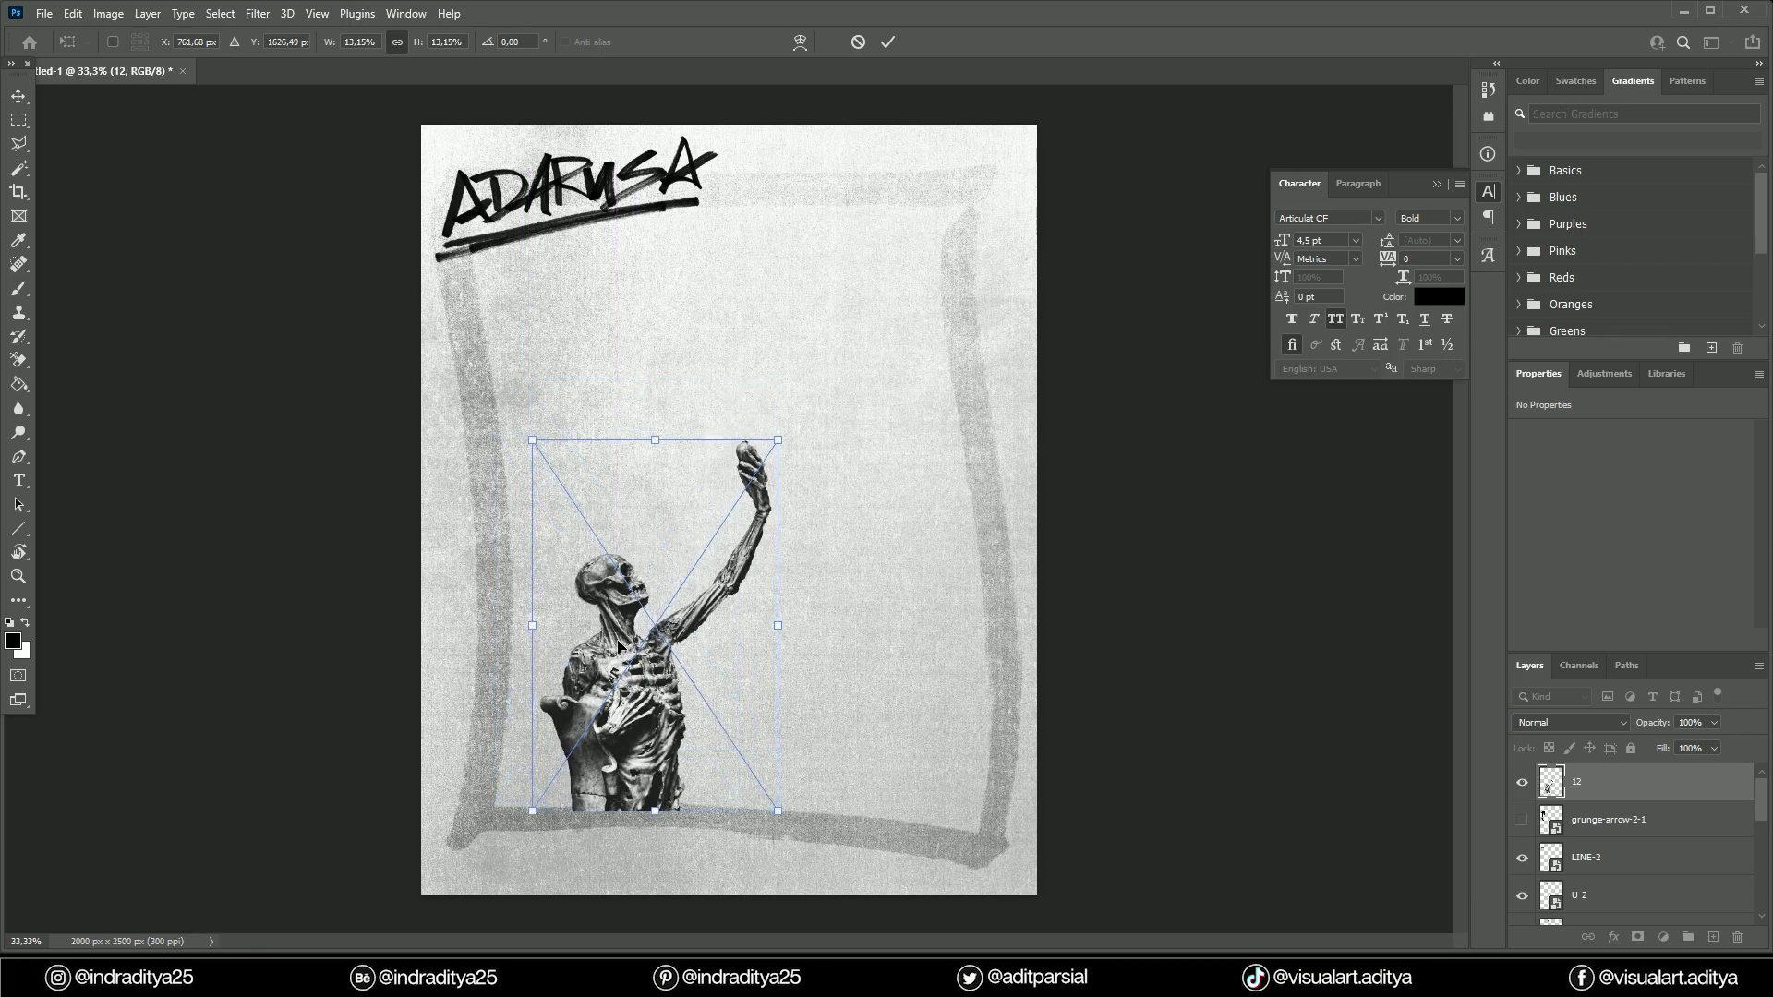
pyautogui.press('Return')
pyautogui.hotkey('alt', 'Tab')
pyautogui.moveTo(1673, 324); pyautogui.dragTo(811, 297)
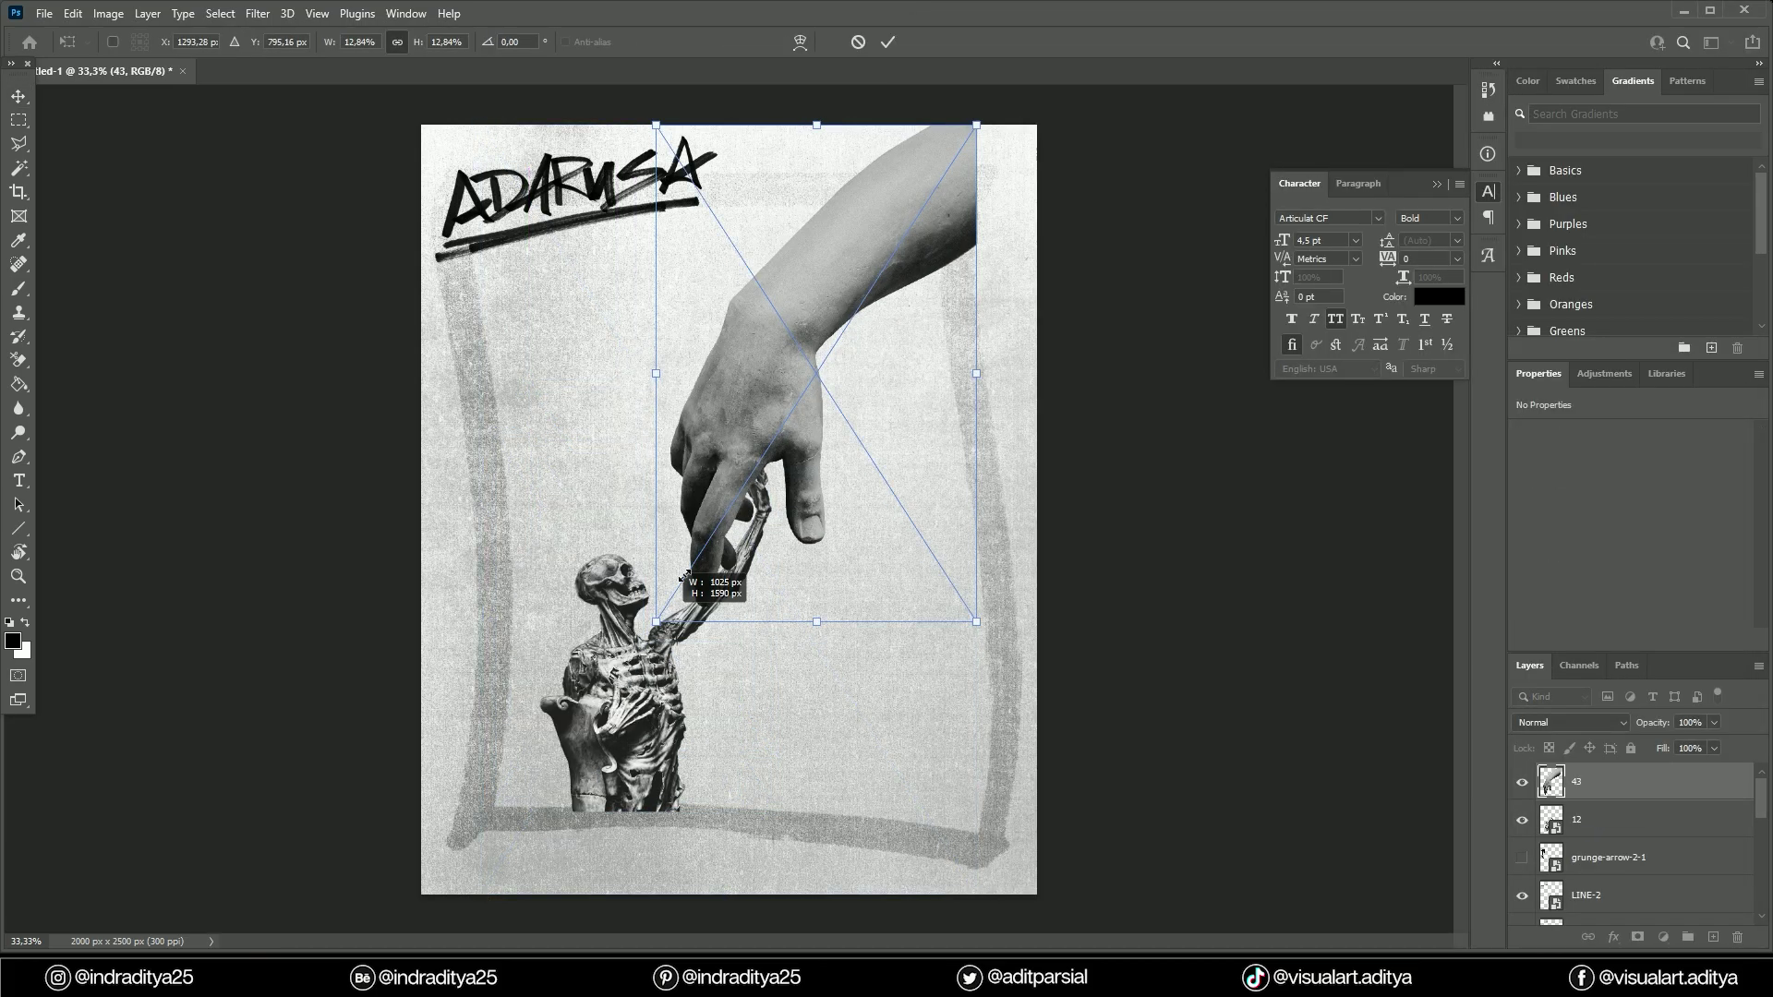
pyautogui.moveTo(654, 594)
pyautogui.mouseDown()
pyautogui.moveTo(903, 277)
pyautogui.moveTo(776, 450)
pyautogui.mouseUp()
pyautogui.moveTo(885, 259); pyautogui.dragTo(932, 214)
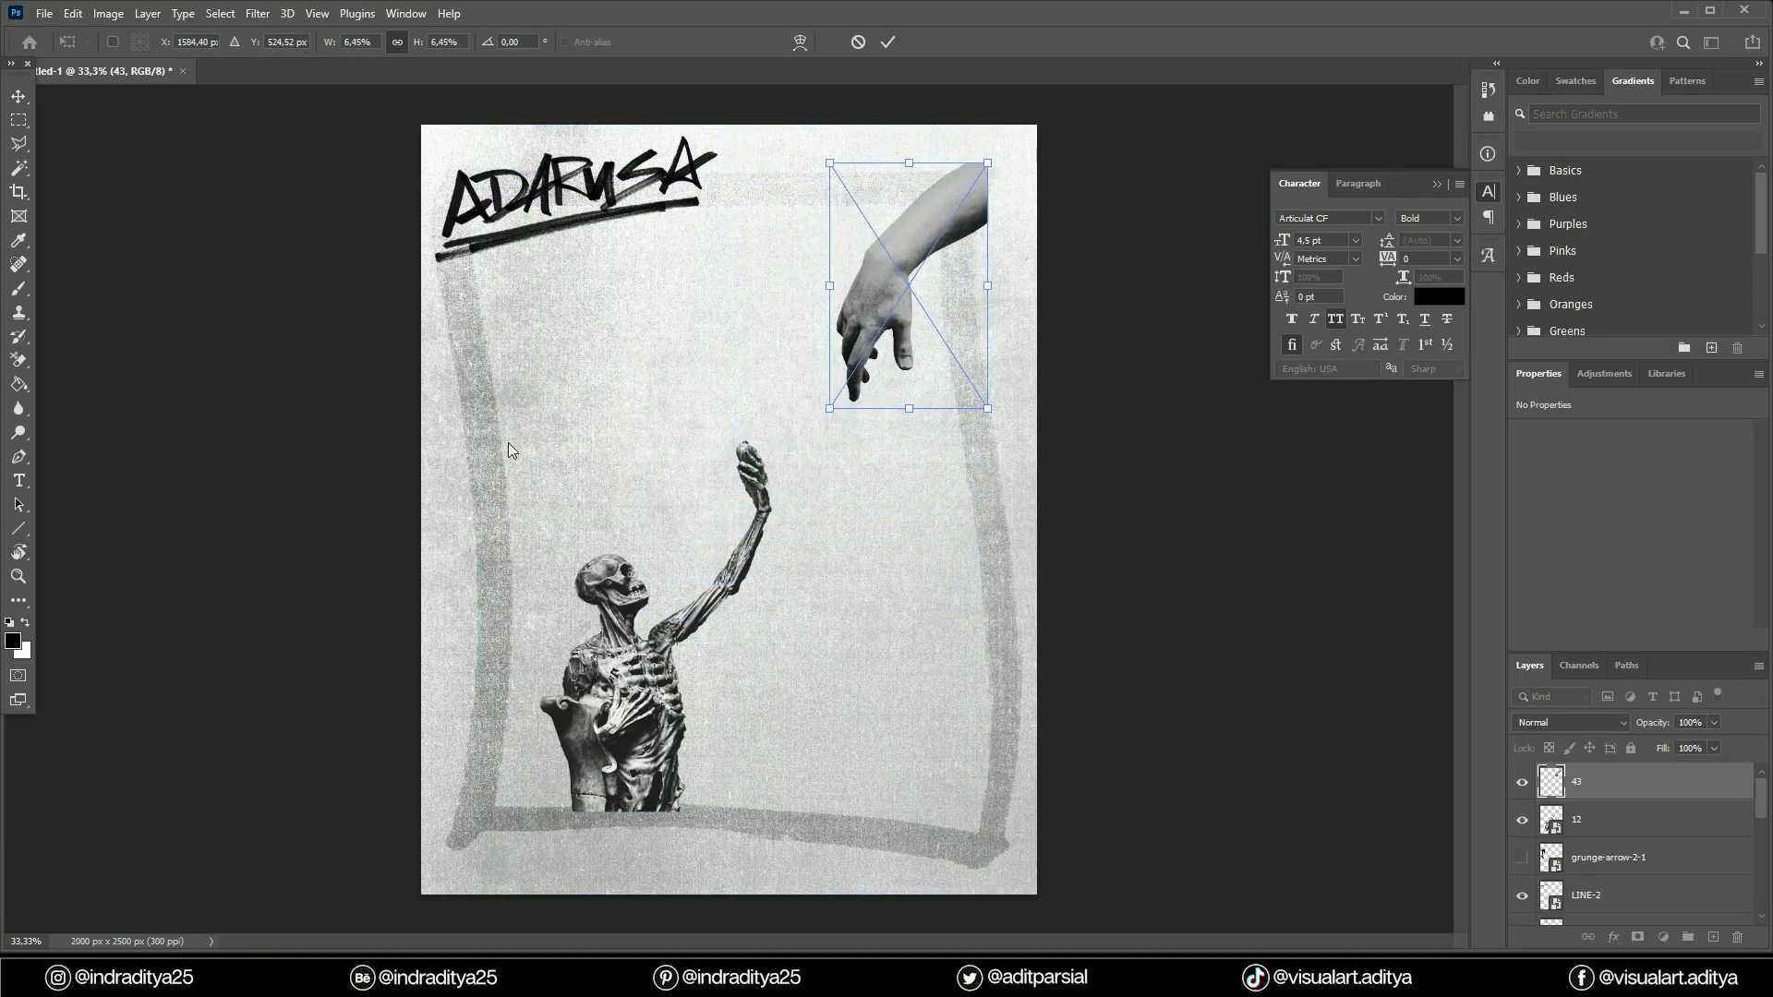
pyautogui.press('Return')
# Add the 17.png torn scrap at upper right, clip the hand into it, and rotate it larger.
pyautogui.hotkey('alt', 'Tab')
pyautogui.moveTo(1106, 355); pyautogui.dragTo(909, 403)
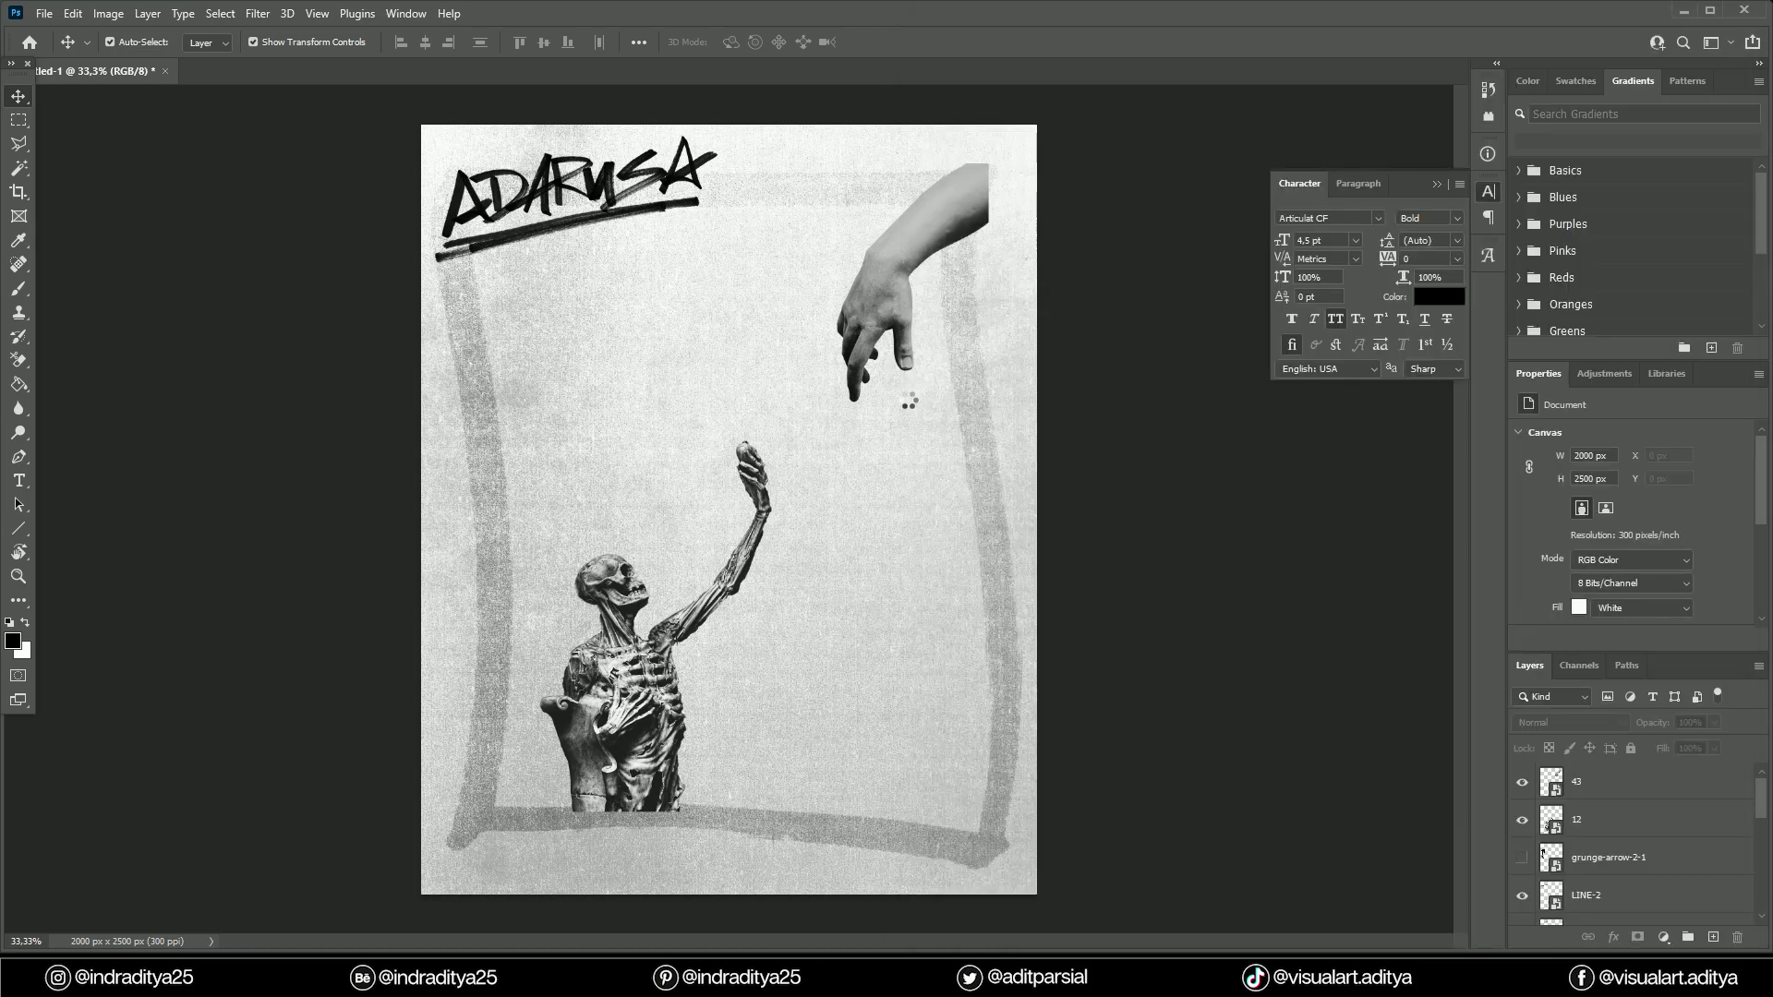
pyautogui.moveTo(432, 127); pyautogui.dragTo(720, 502)
pyautogui.moveTo(844, 708); pyautogui.dragTo(844, 360)
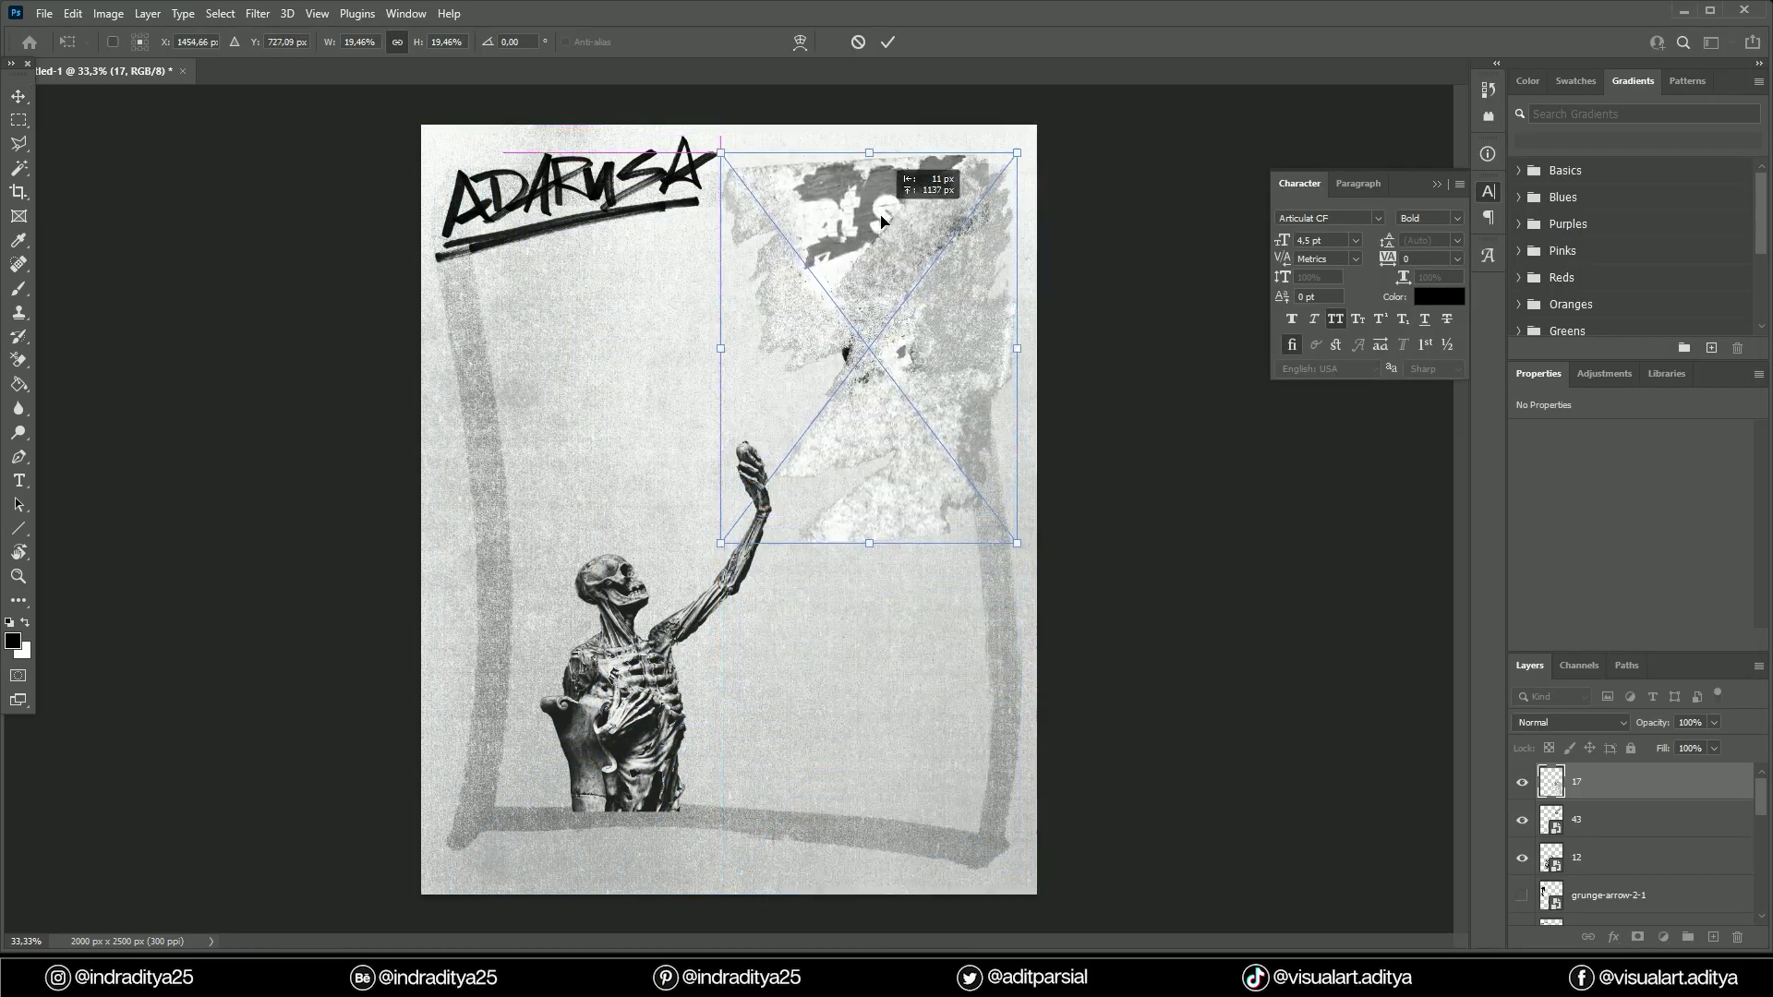
pyautogui.press('Return')
pyautogui.moveTo(1605, 809); pyautogui.dragTo(1606, 772)
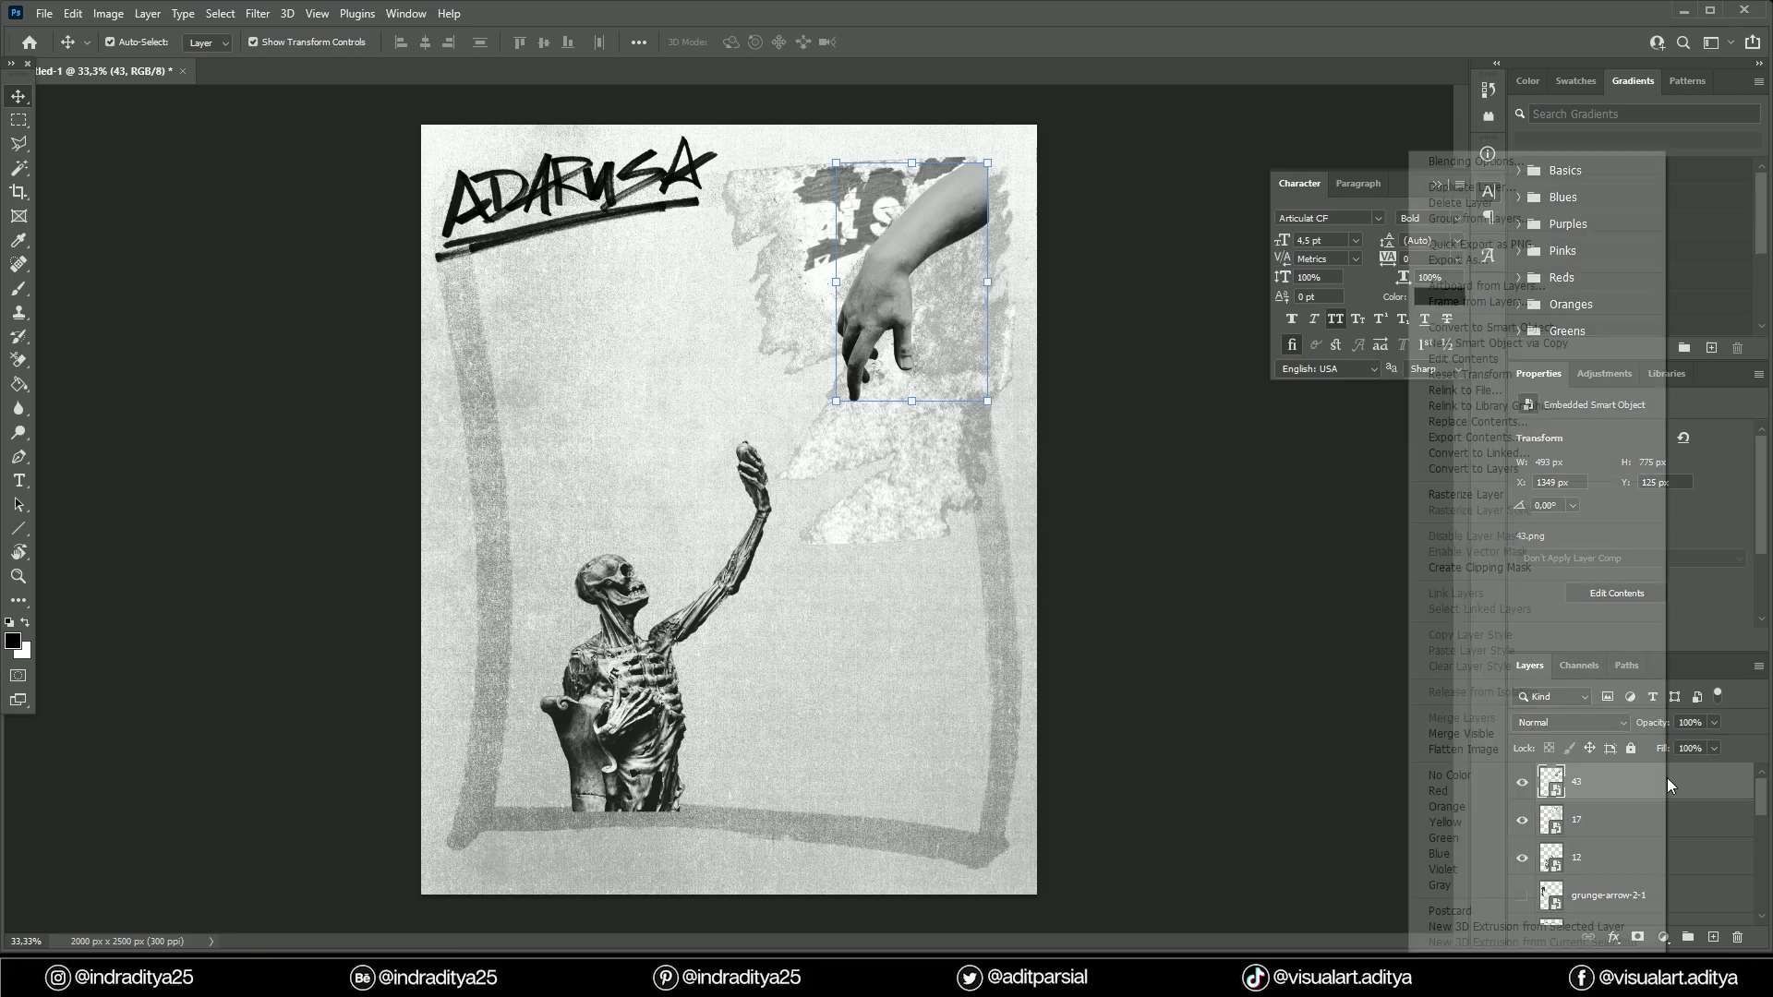
pyautogui.rightClick(1644, 782)
pyautogui.click(1540, 571)
pyautogui.hotkey('ctrl', 't')
pyautogui.moveTo(724, 530)
pyautogui.mouseDown()
pyautogui.moveTo(1009, 225)
pyautogui.moveTo(940, 316)
pyautogui.mouseUp()
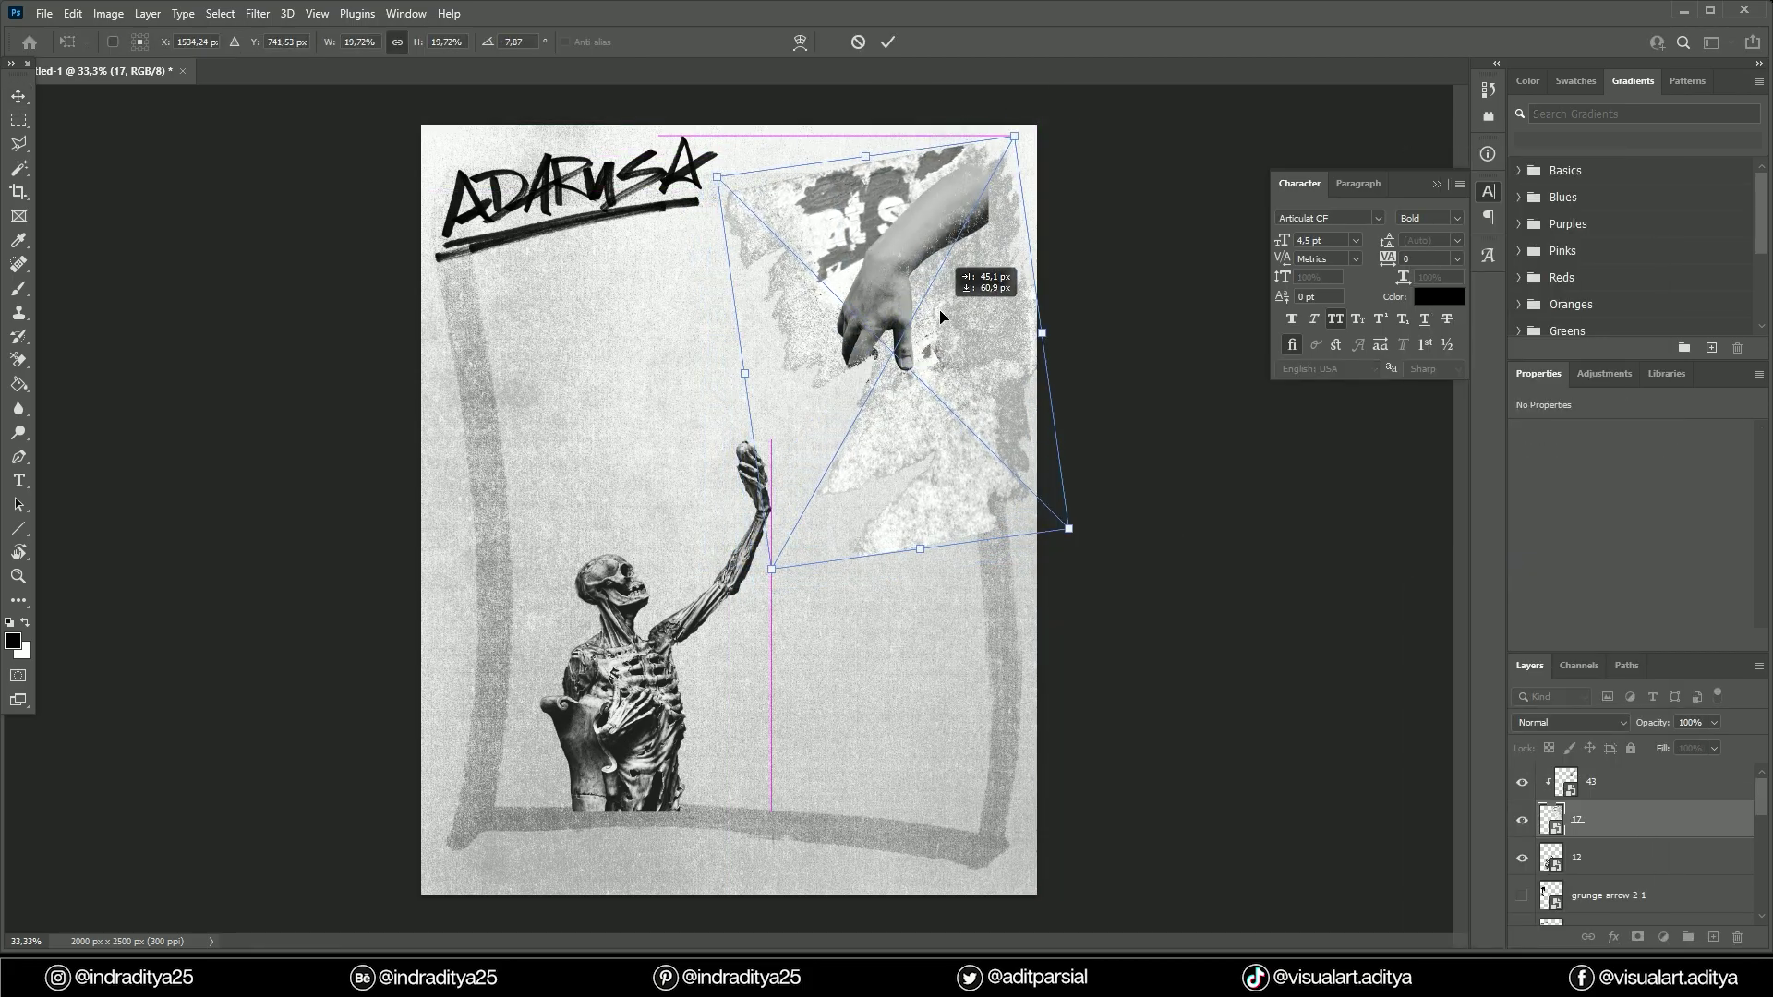
pyautogui.click(106, 101)
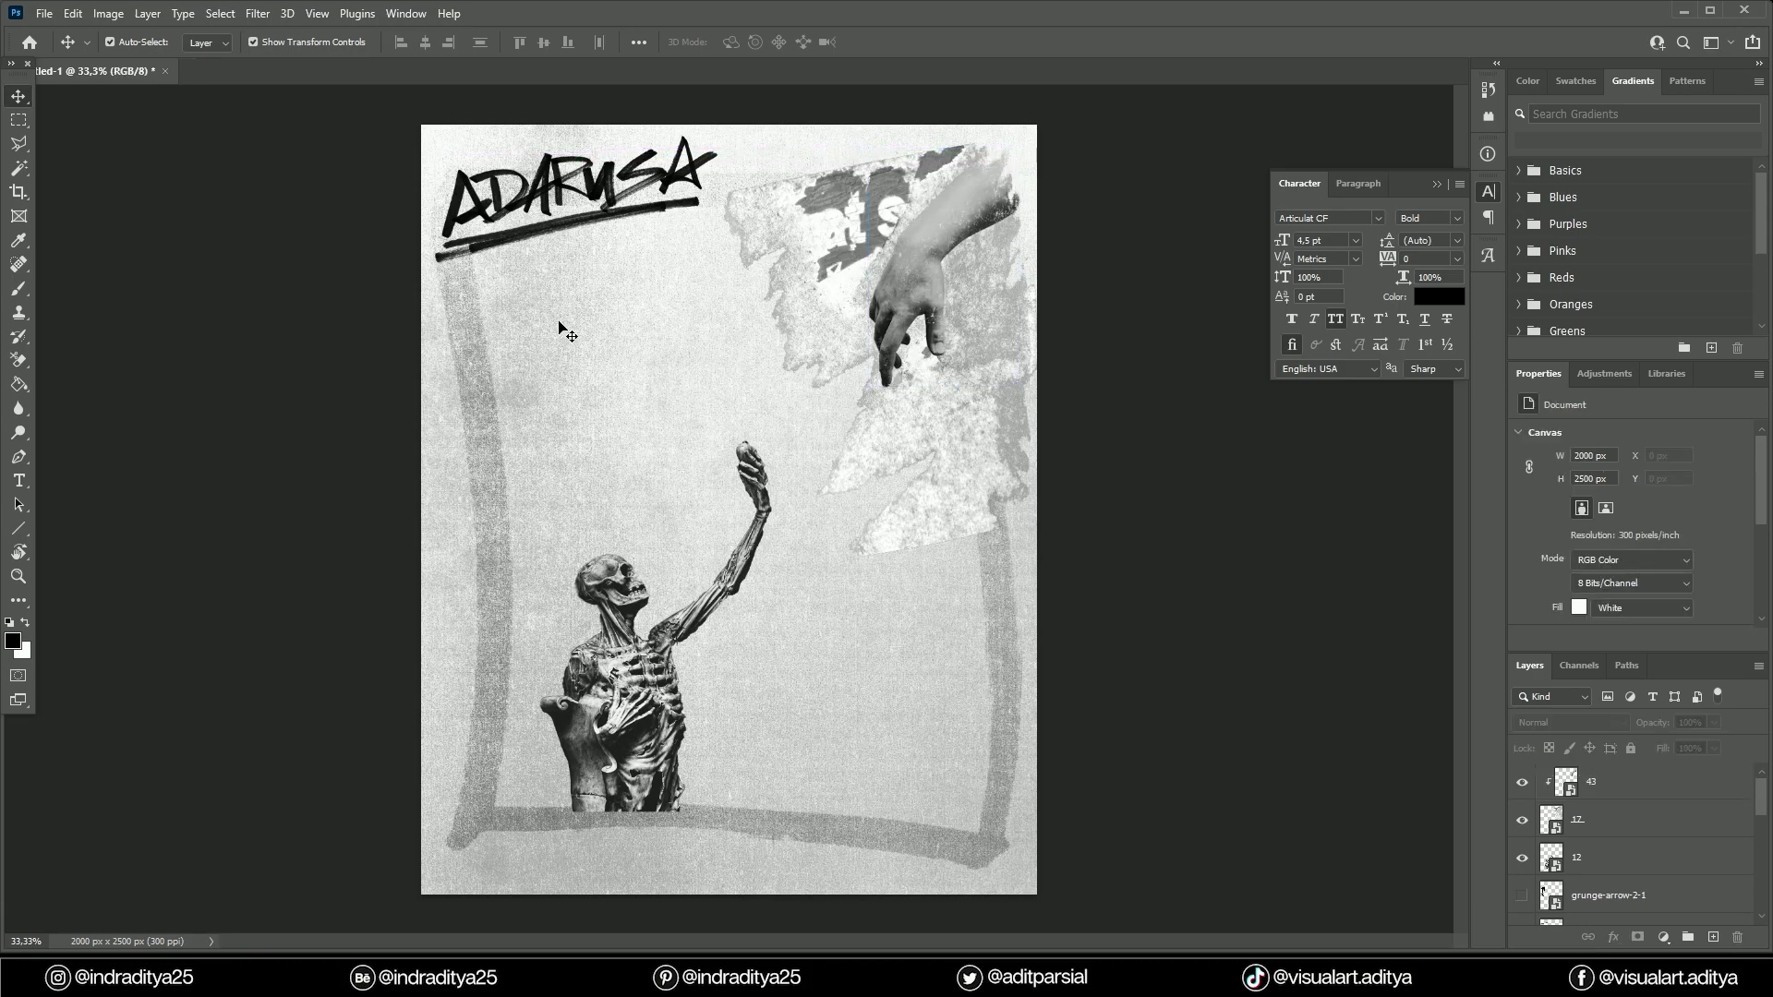
# Add the 01.png torn paper patch near page centre and resize the upper scrap.
pyautogui.hotkey('alt', 'Tab')
pyautogui.moveTo(1132, 202); pyautogui.dragTo(791, 495)
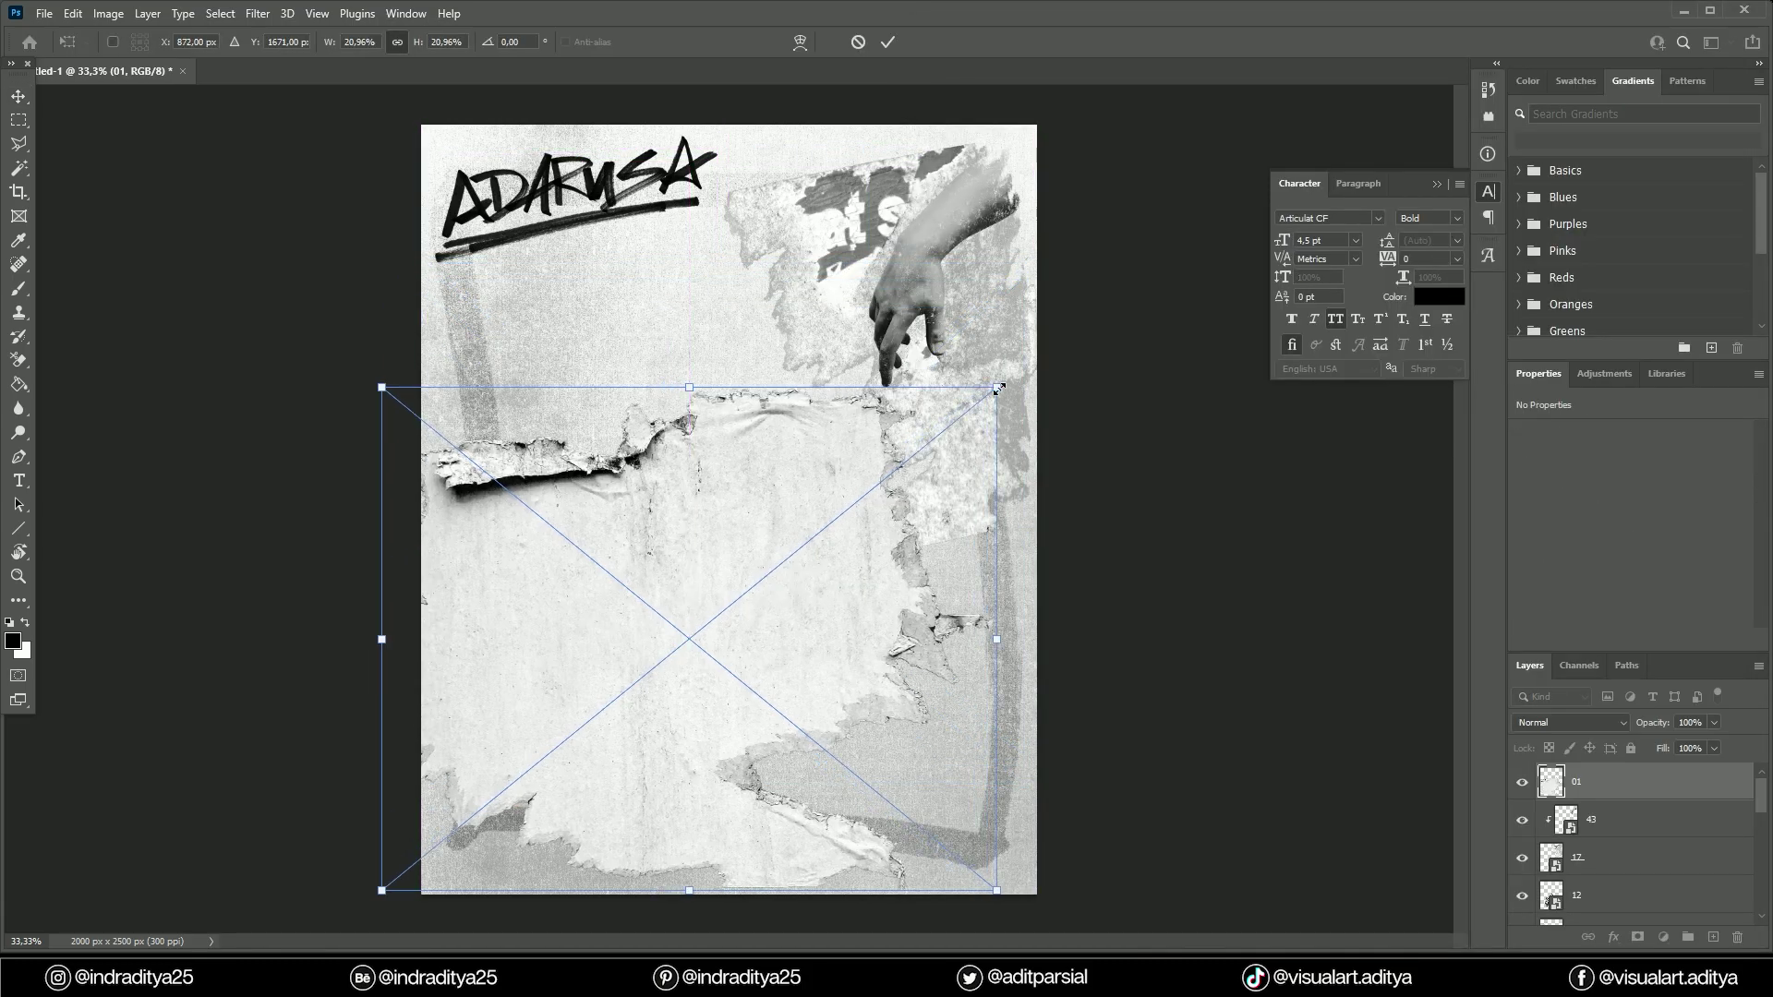
pyautogui.moveTo(999, 389); pyautogui.dragTo(874, 487)
pyautogui.moveTo(733, 669); pyautogui.dragTo(822, 633)
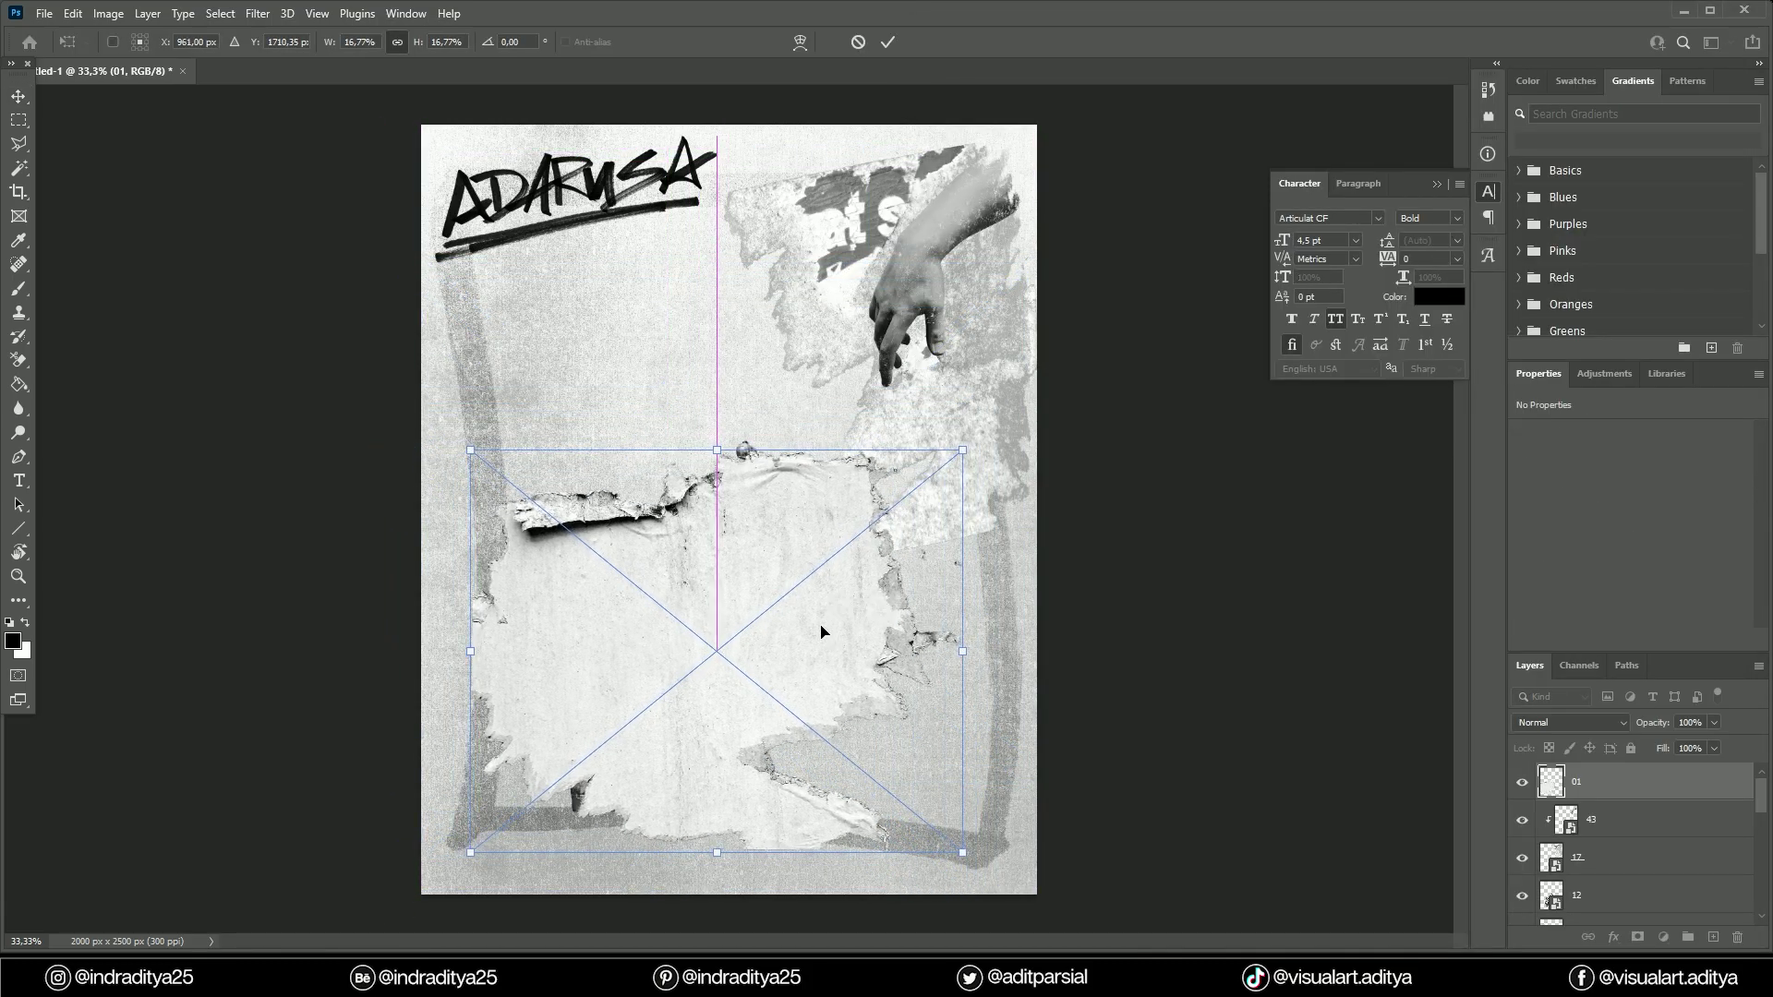
pyautogui.moveTo(963, 450); pyautogui.dragTo(910, 499)
pyautogui.click(21, 99)
pyautogui.click(730, 577)
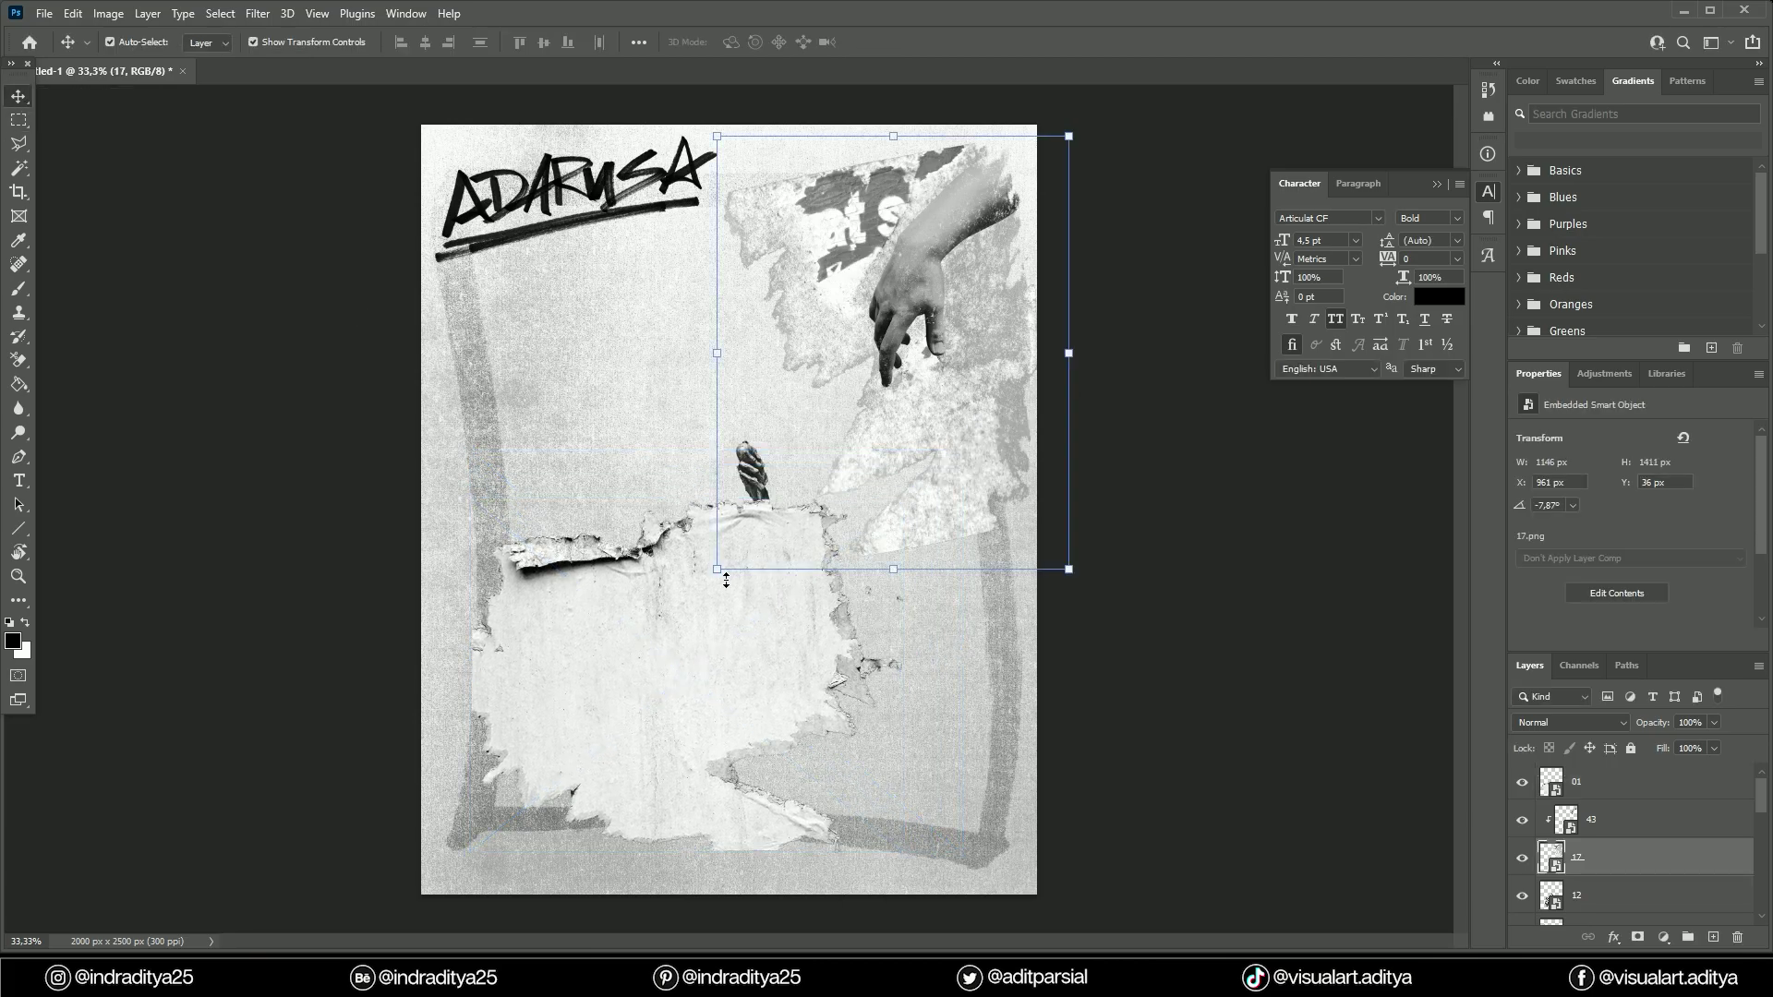
pyautogui.moveTo(729, 586); pyautogui.dragTo(794, 517)
pyautogui.press('Return')
pyautogui.moveTo(653, 644); pyautogui.dragTo(670, 604)
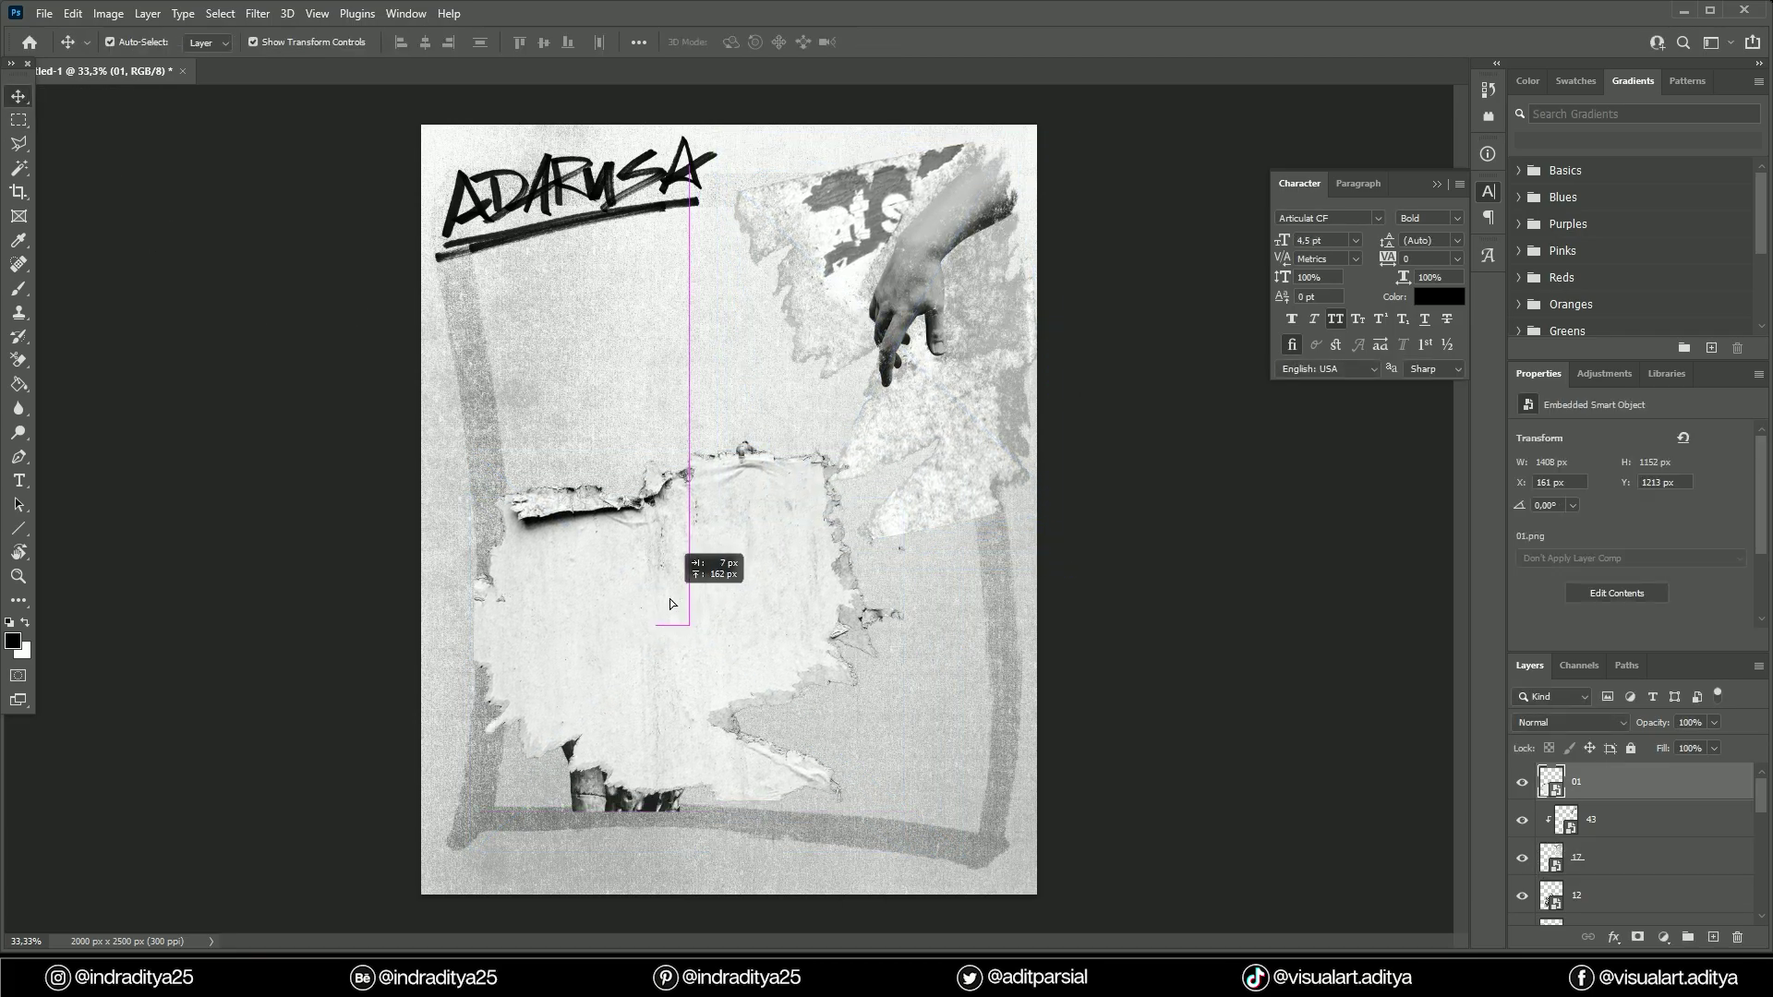
# Stack skeleton 12 above the 01 patch, clip it inside, and move it upward.
pyautogui.click(1625, 895)
pyautogui.doubleClick(1625, 895)
pyautogui.press('Escape')
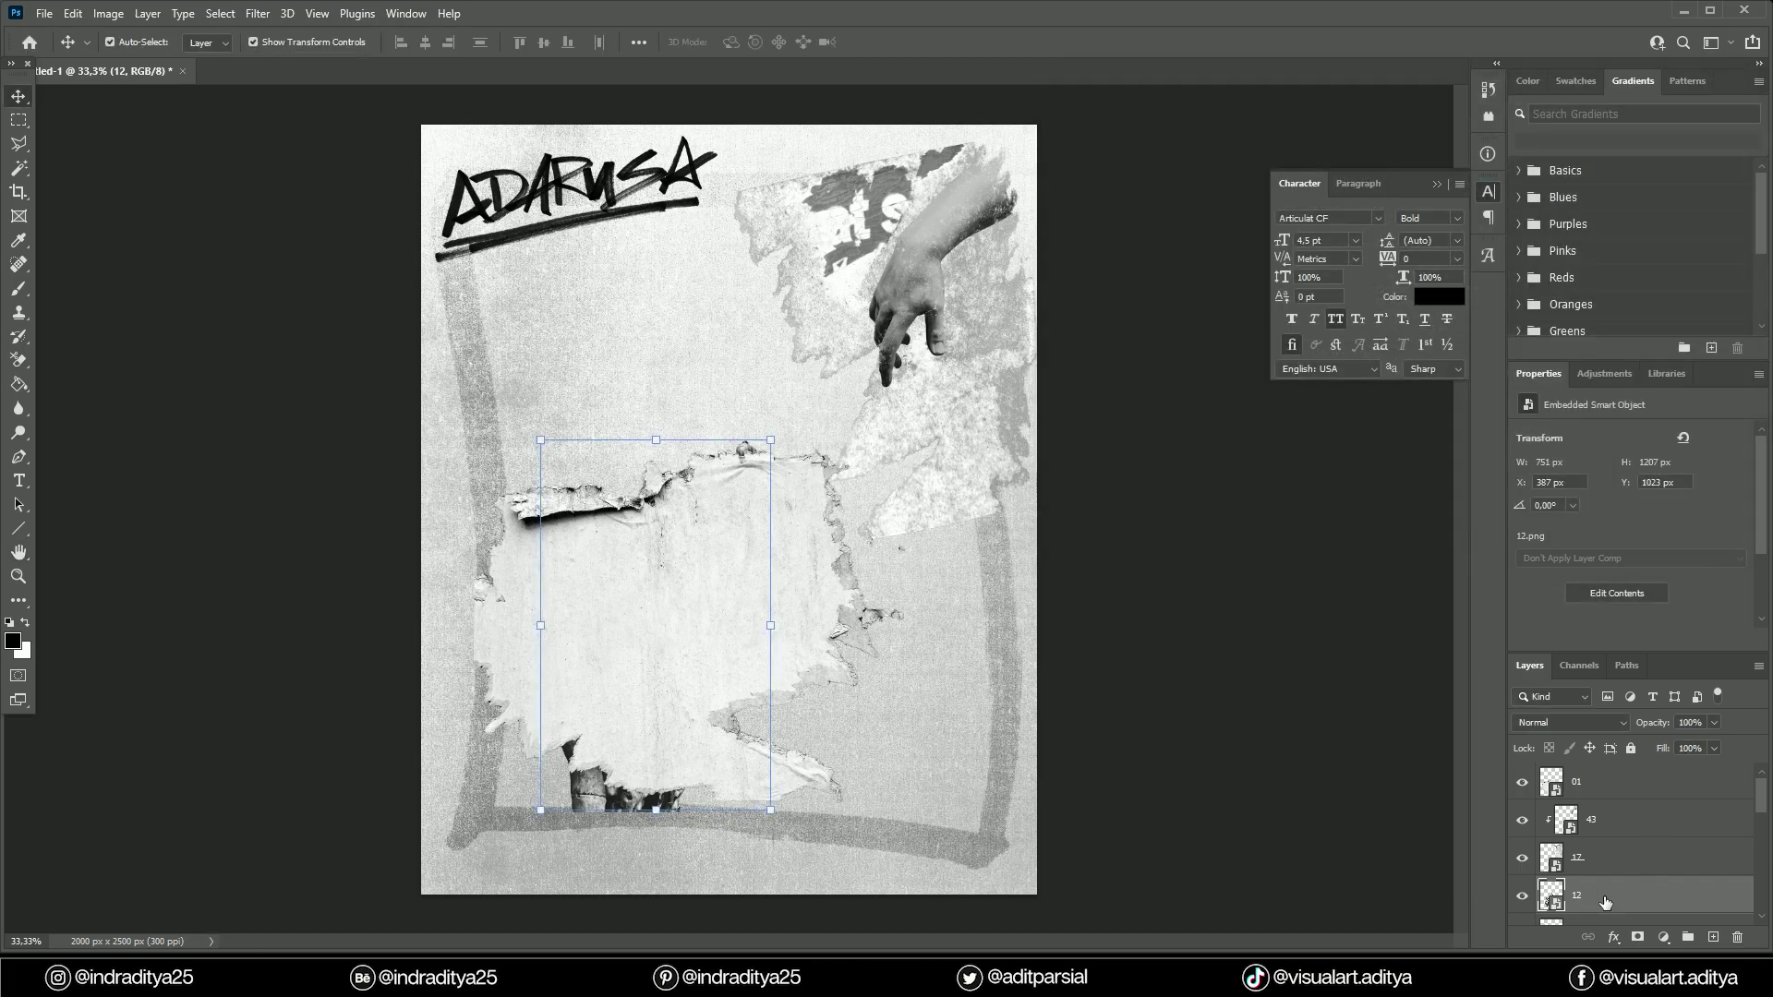
pyautogui.moveTo(1626, 895); pyautogui.dragTo(1615, 796)
pyautogui.rightClick(1615, 796)
pyautogui.click(1404, 566)
pyautogui.moveTo(646, 730); pyautogui.dragTo(646, 628)
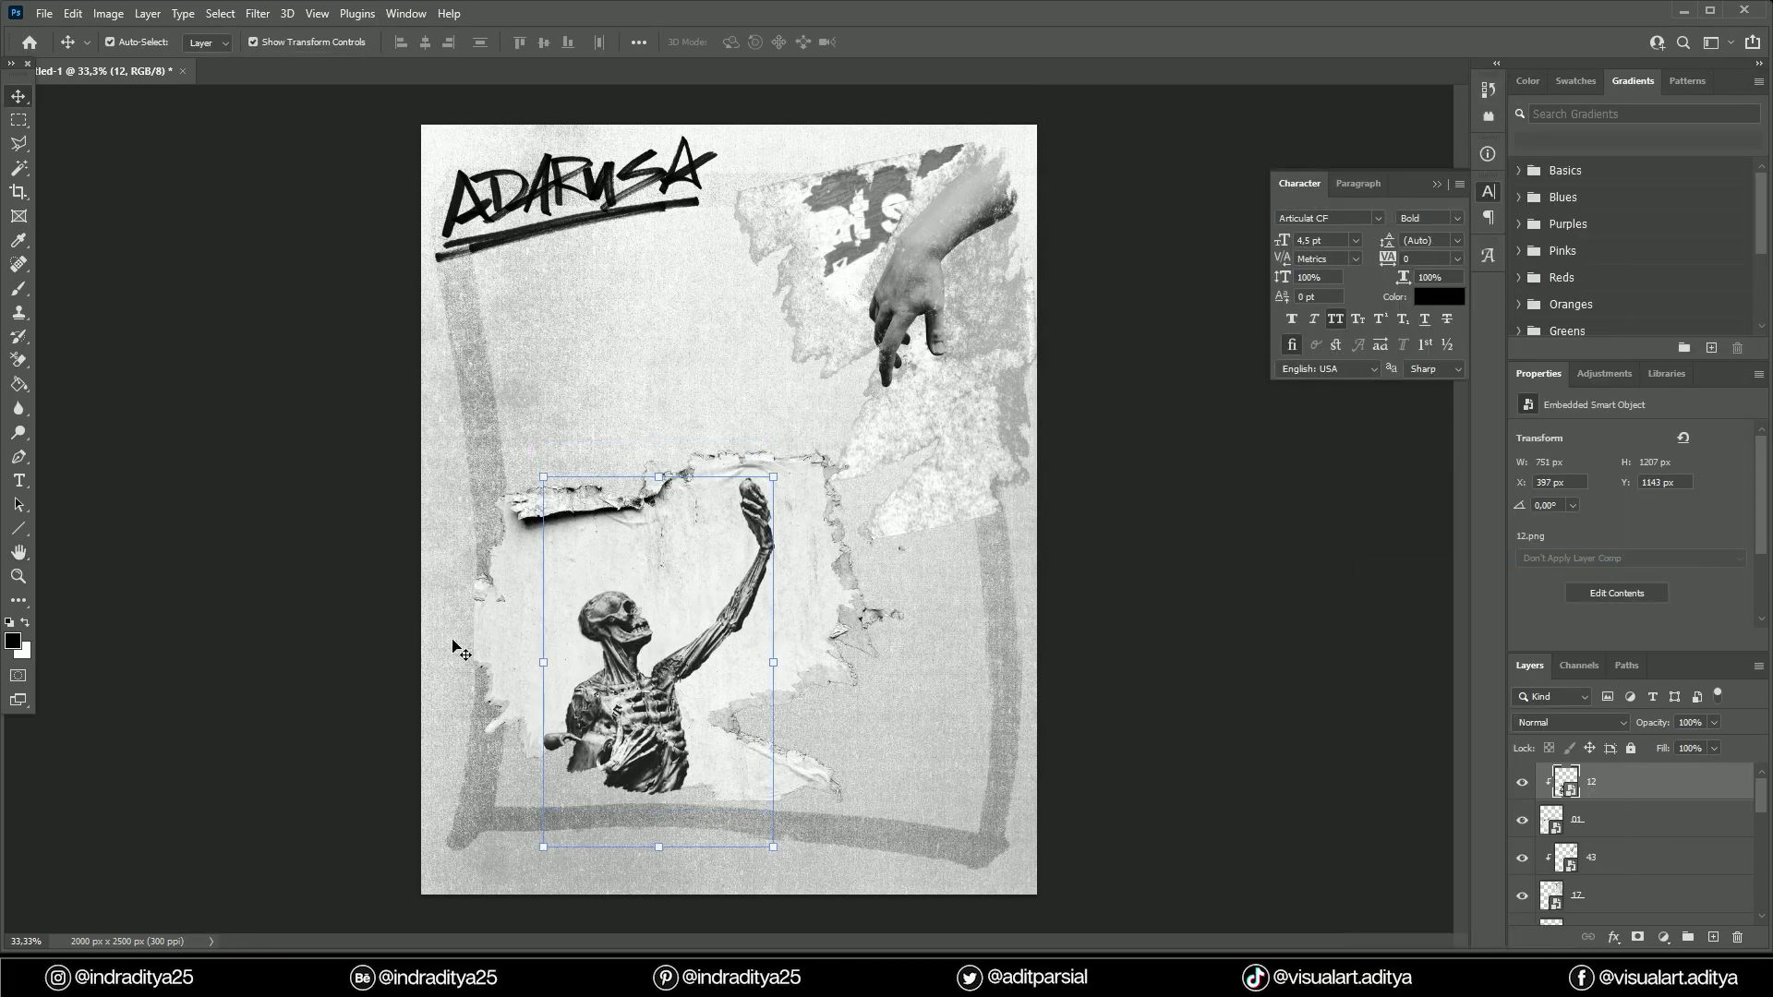
pyautogui.click(286, 591)
# Place the 25.png round sticker, shrunk into the lower right corner.
pyautogui.hotkey('alt', 'Tab')
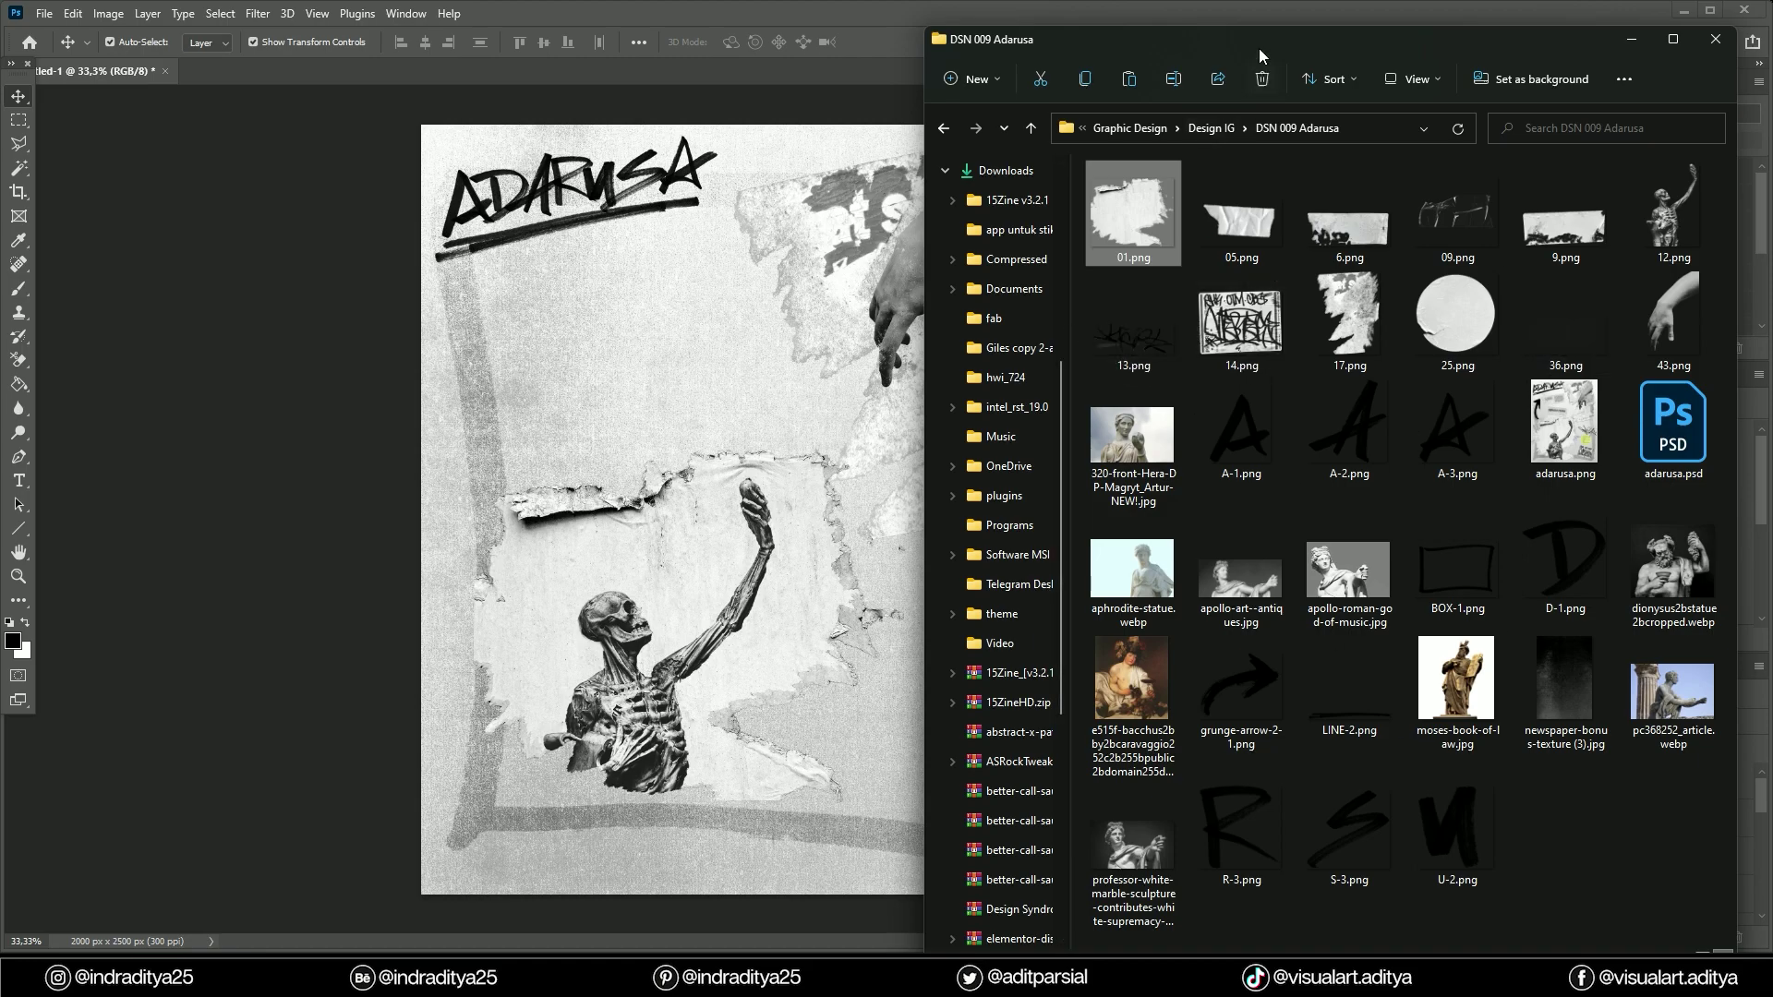
pyautogui.moveTo(1259, 48); pyautogui.dragTo(1303, 62)
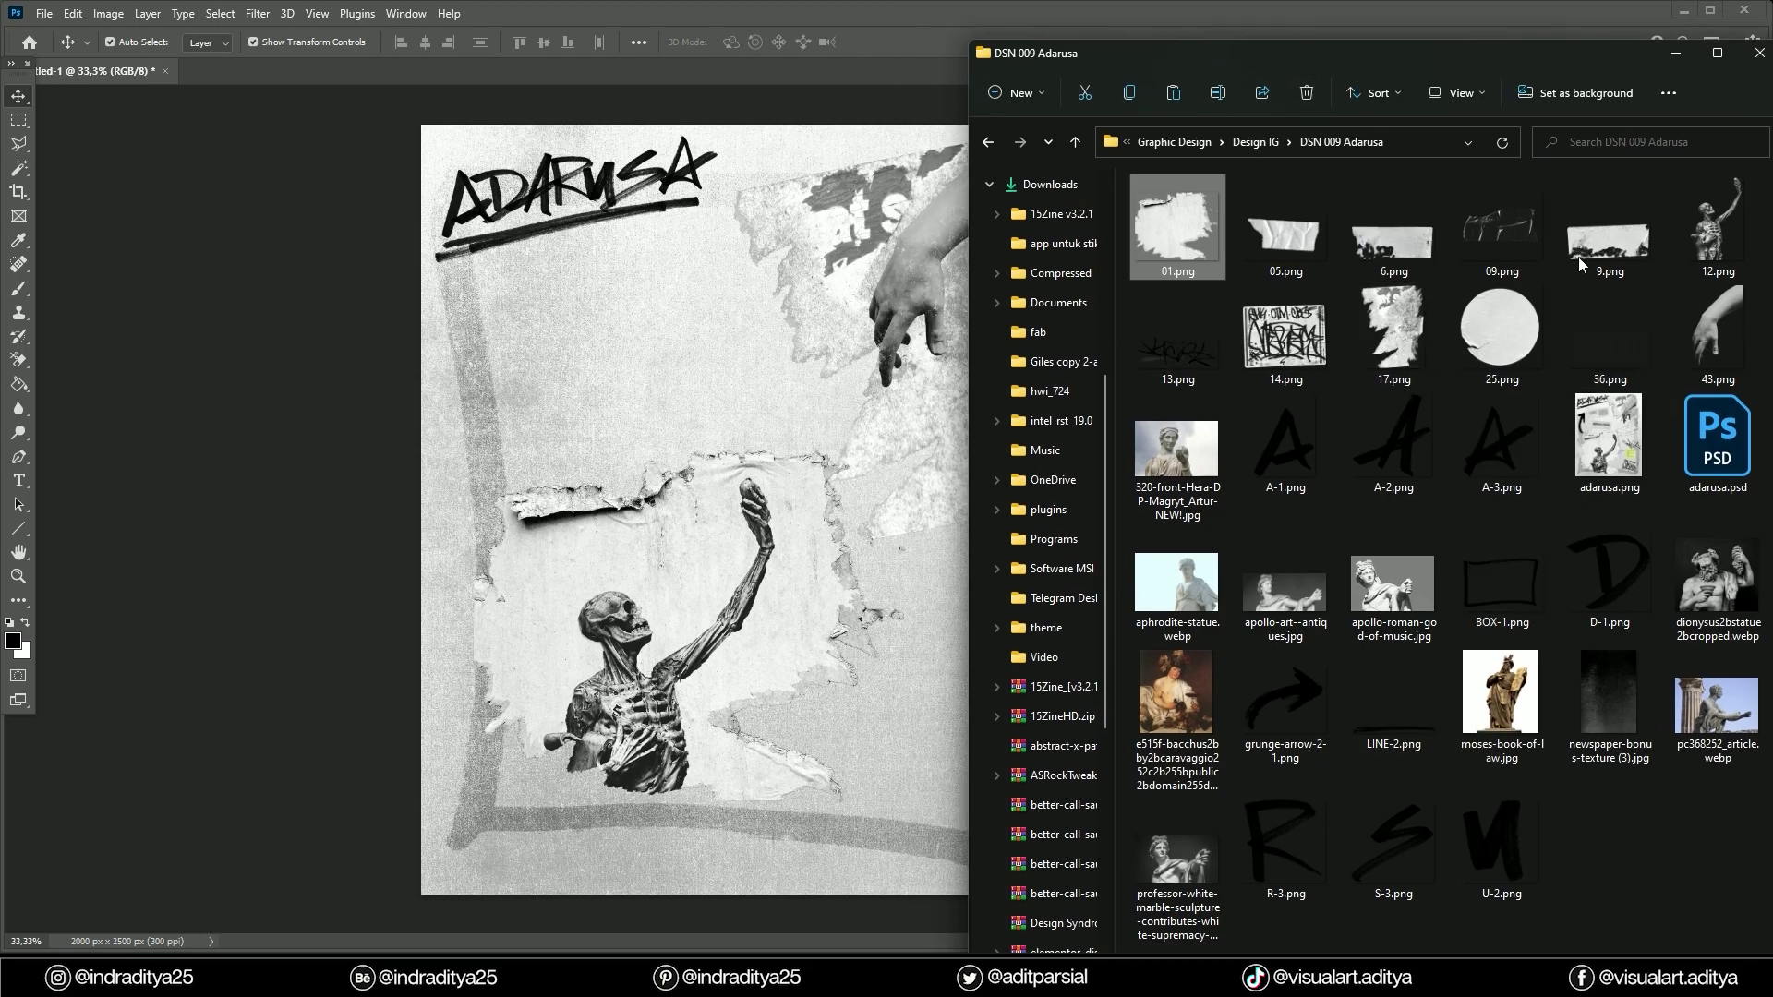
pyautogui.click(881, 665)
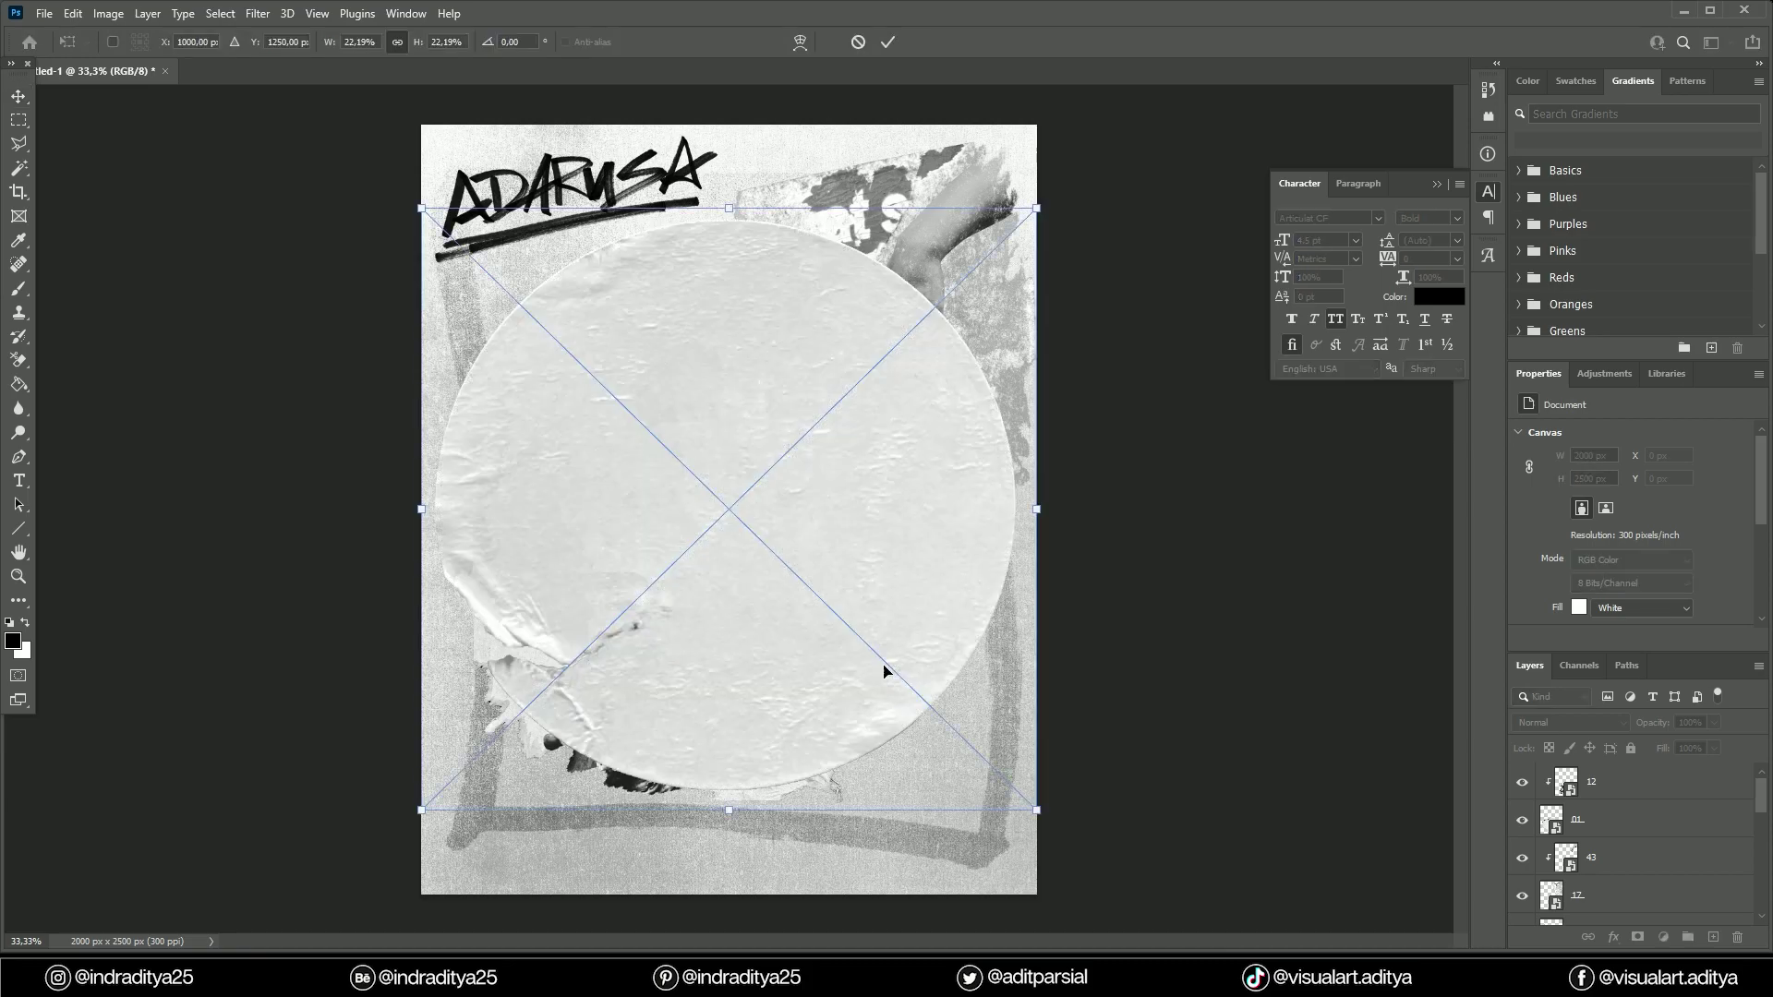
pyautogui.moveTo(887, 673); pyautogui.dragTo(992, 739)
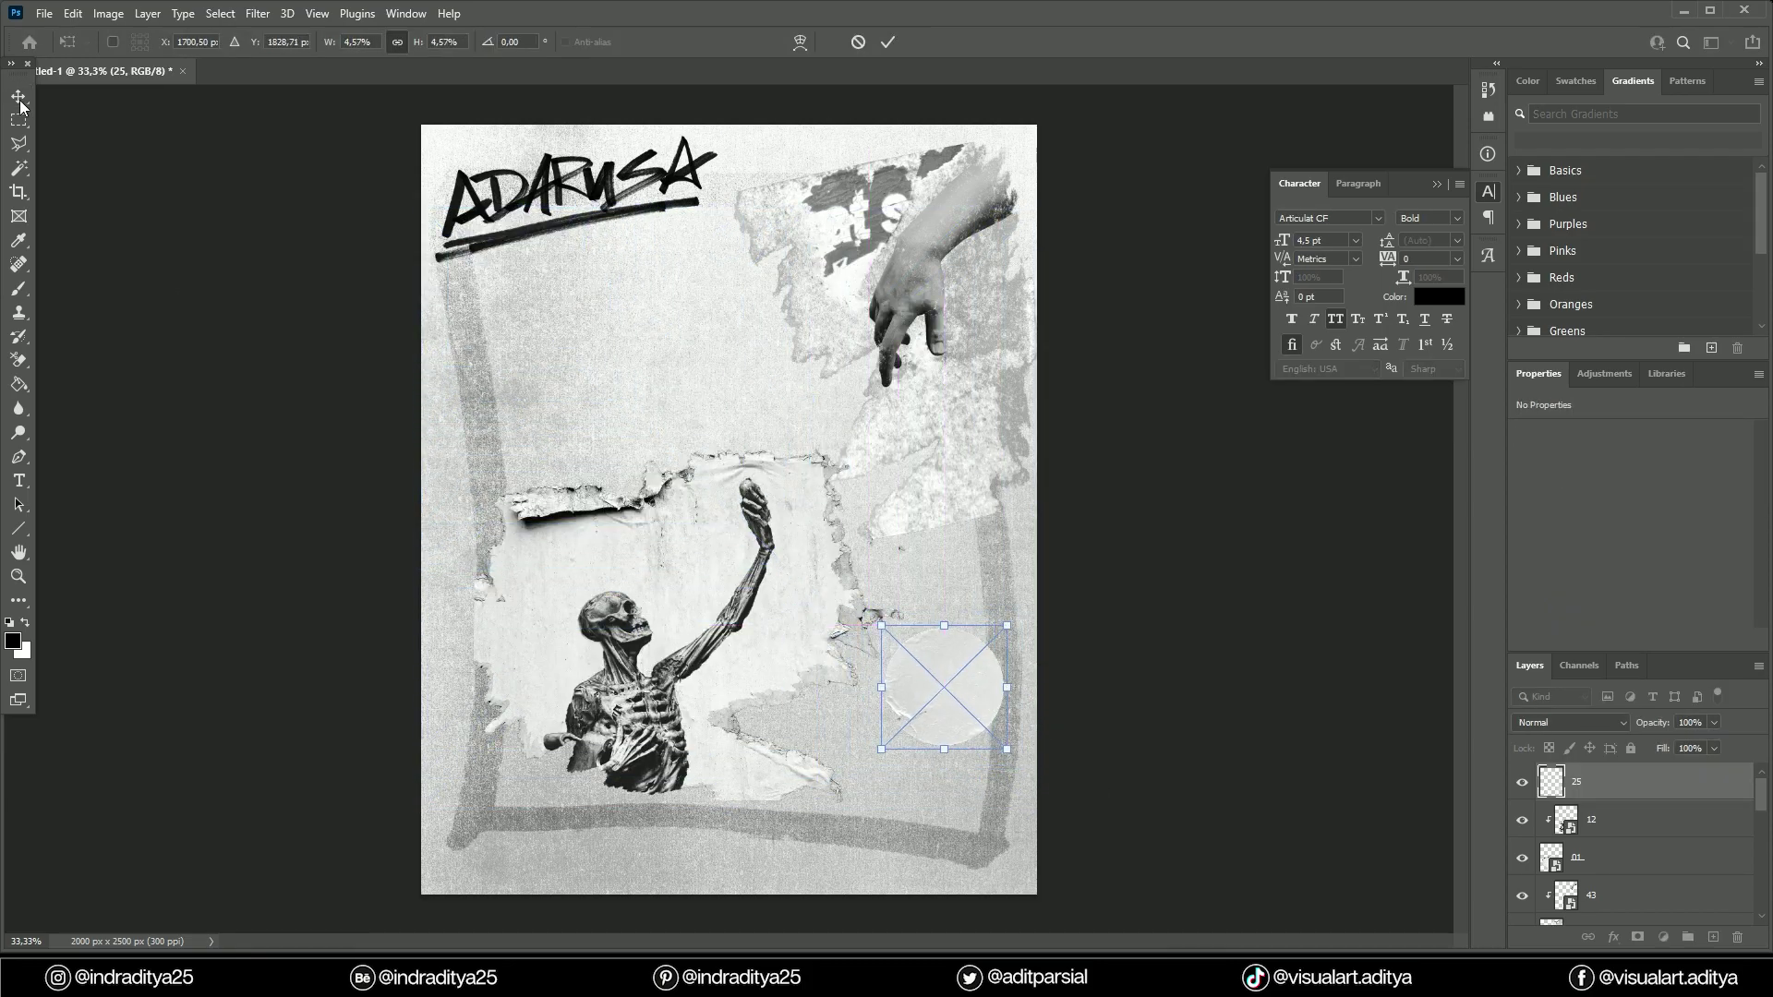
pyautogui.press('Return')
# Add the 9.png tape strip above the skeleton, scaled down and slightly tilted.
pyautogui.hotkey('alt', 'Tab')
pyautogui.moveTo(1560, 358); pyautogui.dragTo(702, 508)
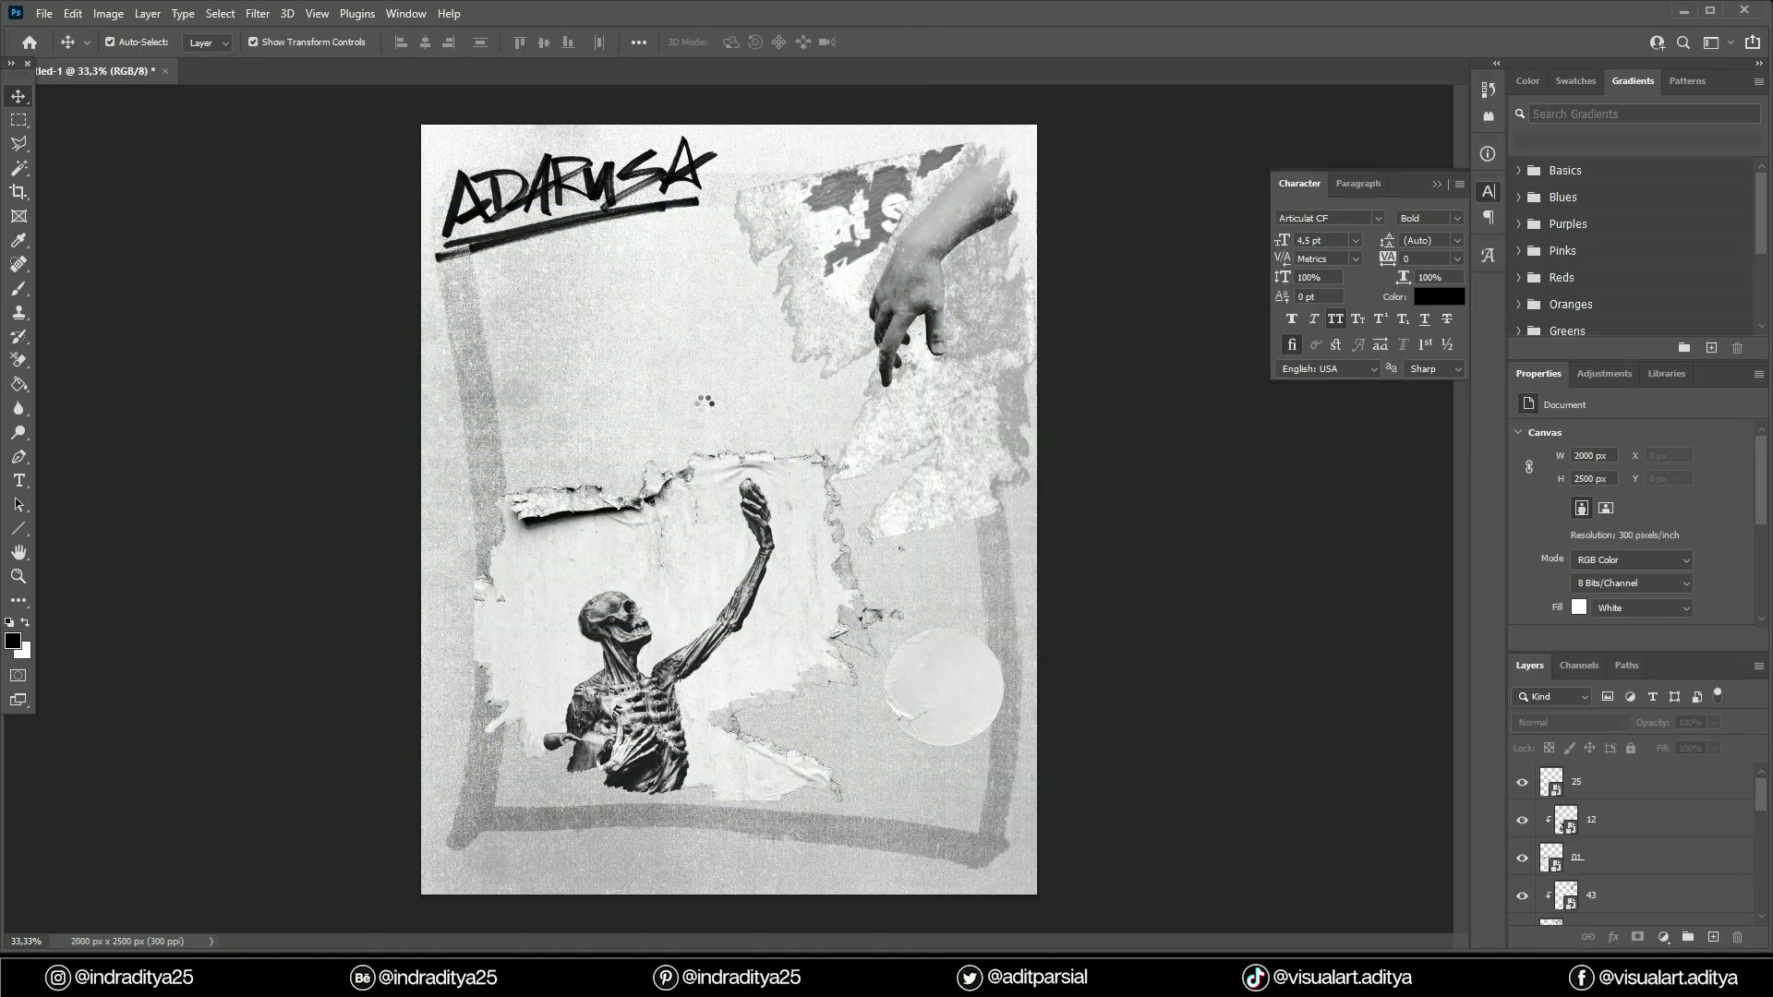
pyautogui.moveTo(1042, 651); pyautogui.dragTo(811, 468)
pyautogui.moveTo(791, 376); pyautogui.dragTo(729, 418)
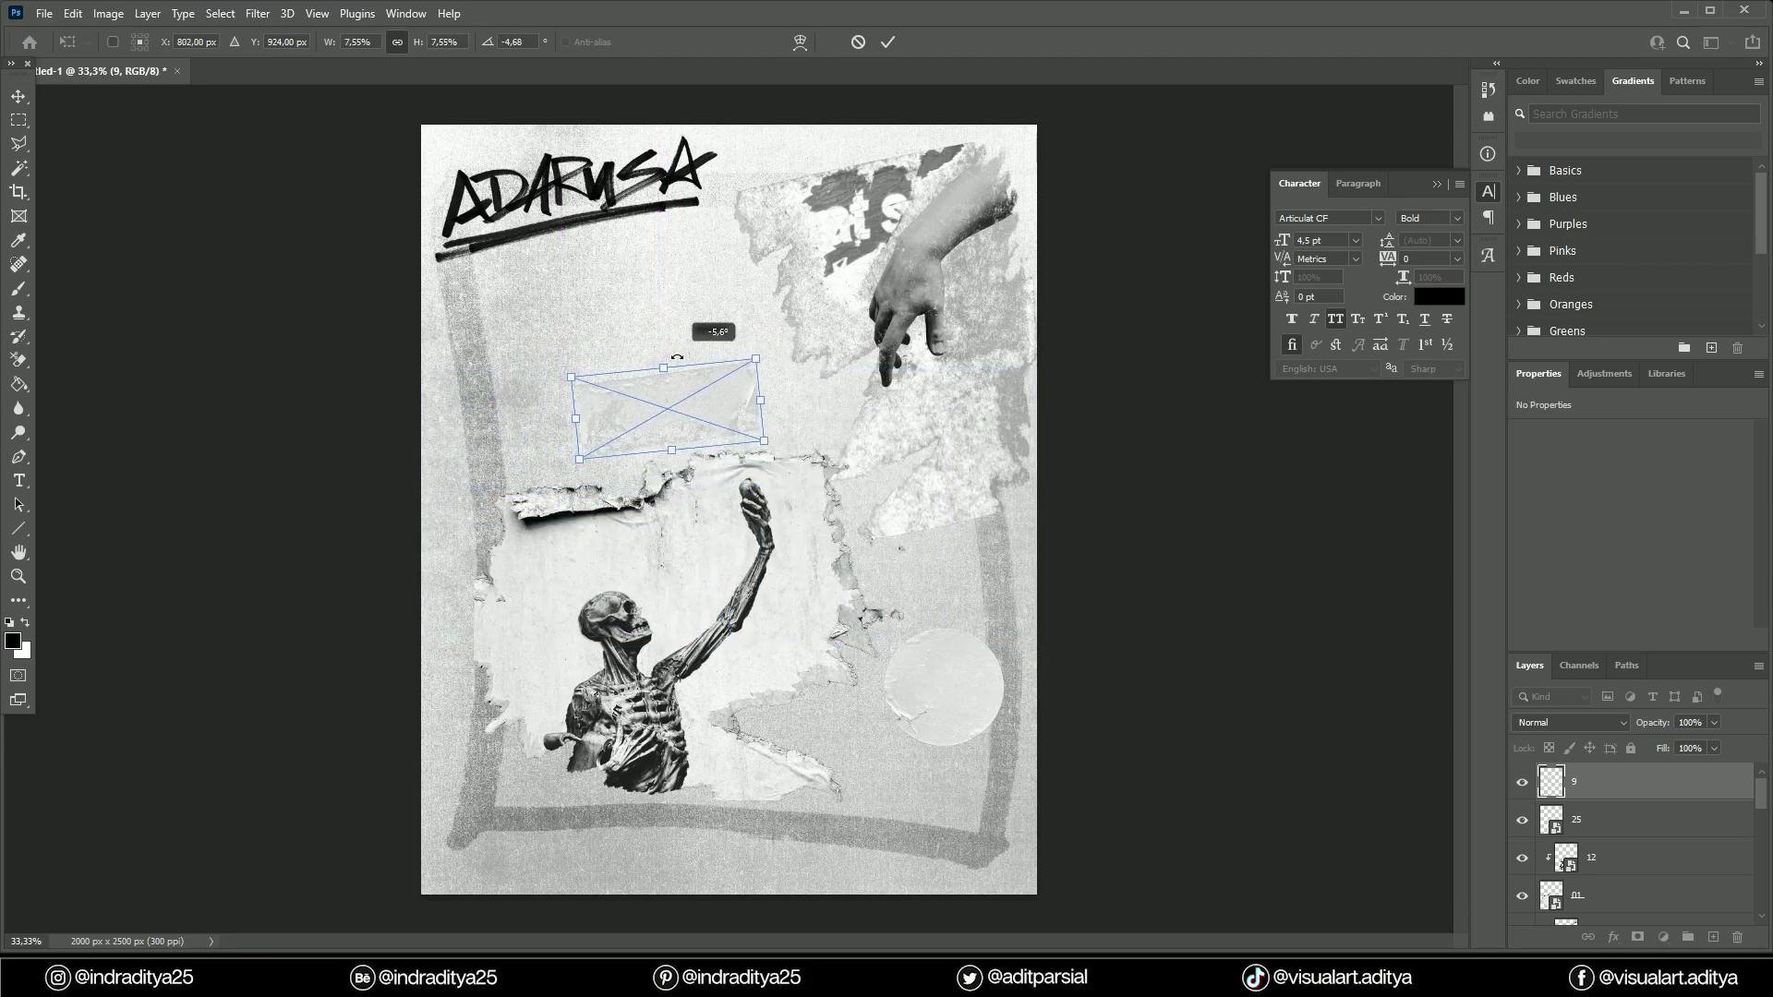
pyautogui.moveTo(676, 357); pyautogui.dragTo(679, 369)
pyautogui.press('Return')
# Place the 6.png second tape strip and bring the asset folder back up.
pyautogui.hotkey('alt', 'Tab')
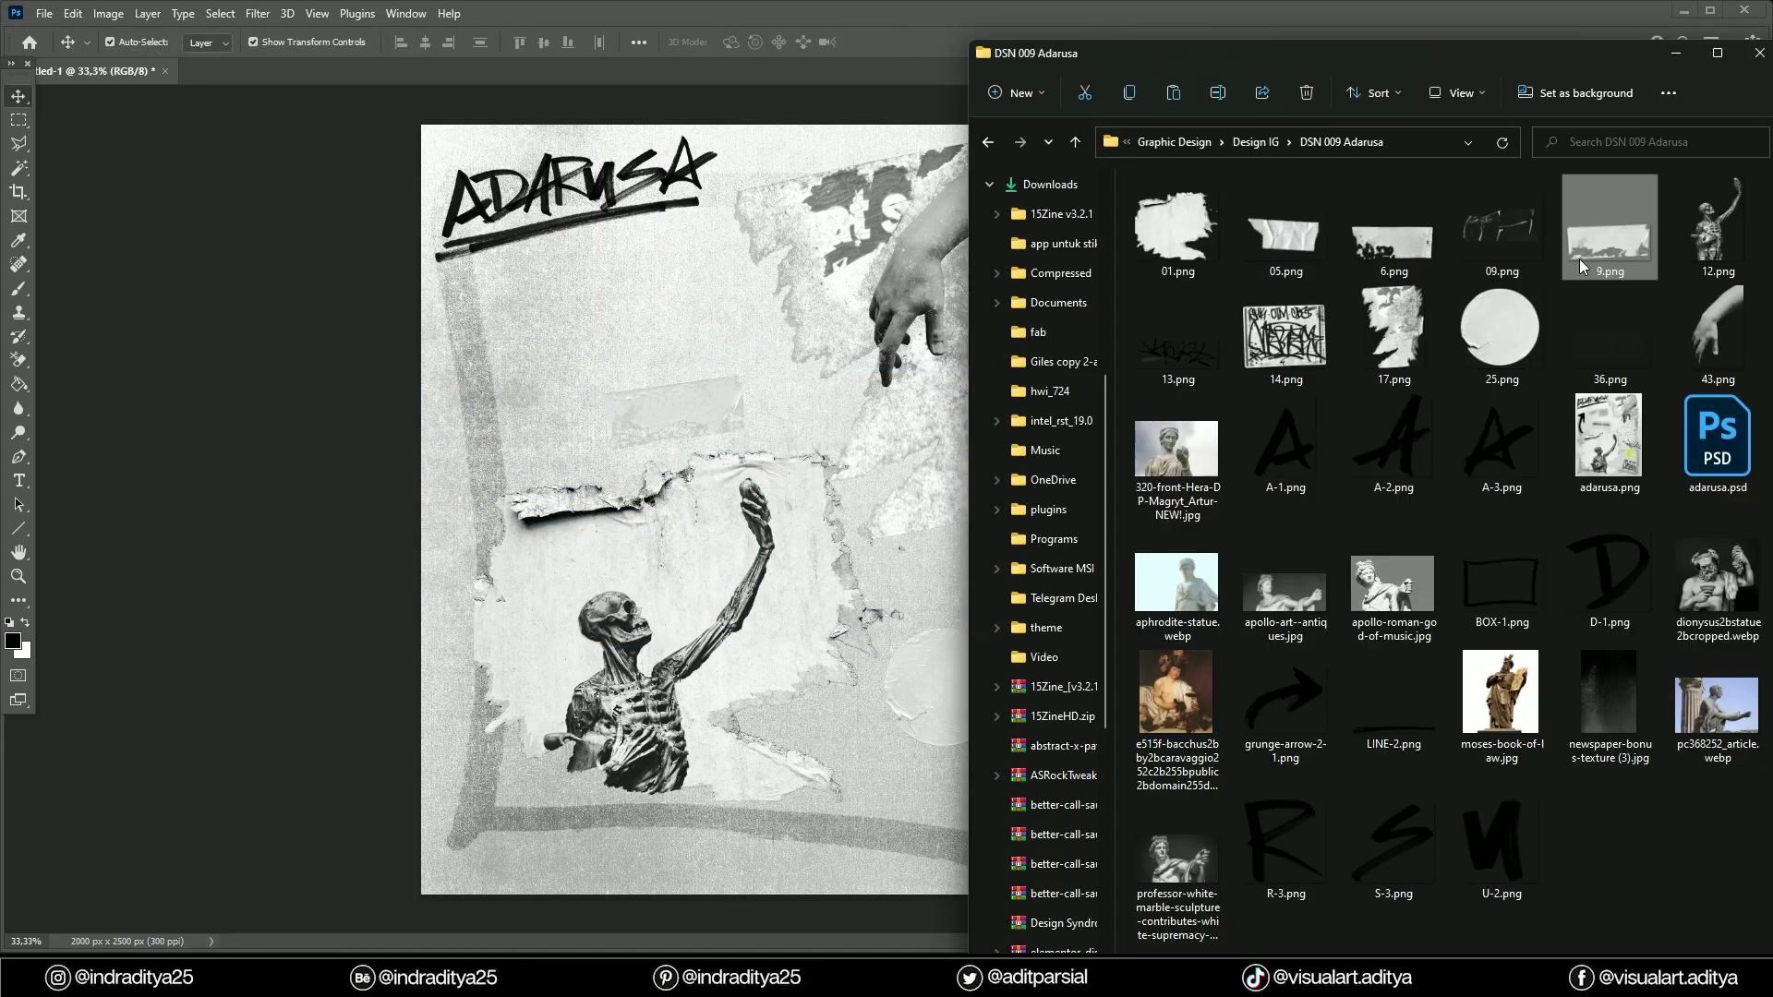
pyautogui.moveTo(1394, 242)
pyautogui.mouseDown()
pyautogui.moveTo(730, 554)
pyautogui.moveTo(708, 297)
pyautogui.moveTo(696, 395)
pyautogui.mouseUp()
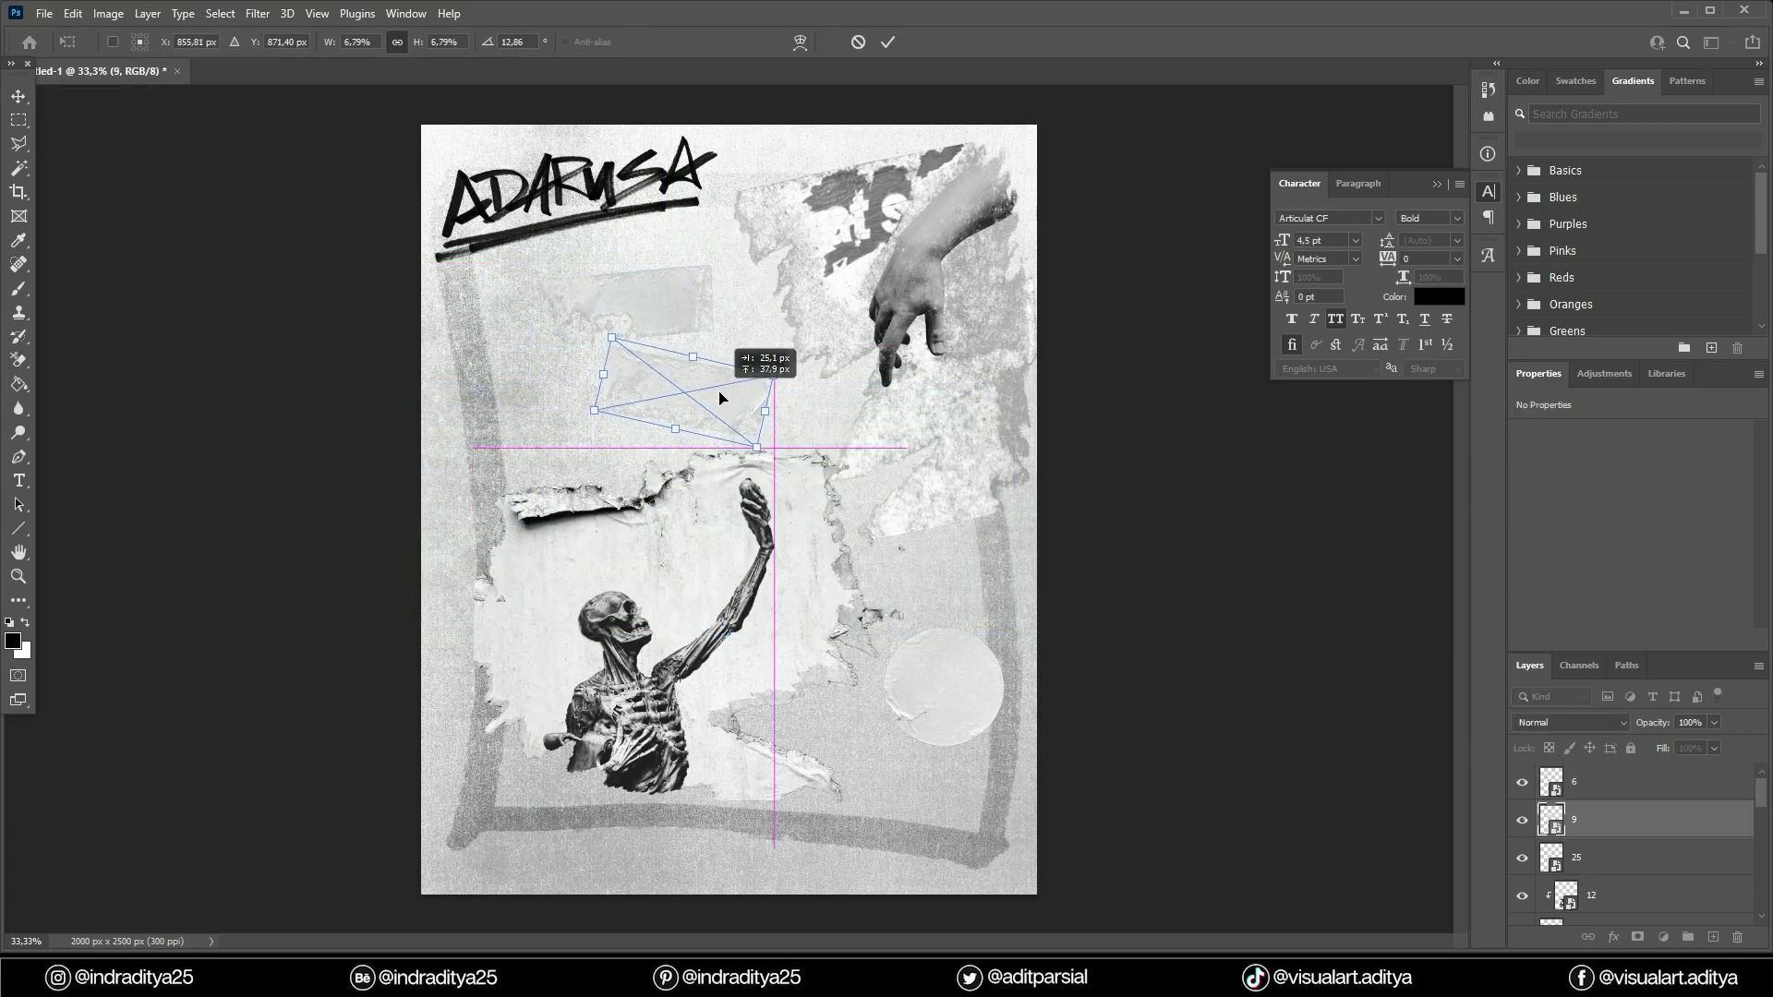
pyautogui.press('Return')
pyautogui.hotkey('alt', 'Tab')
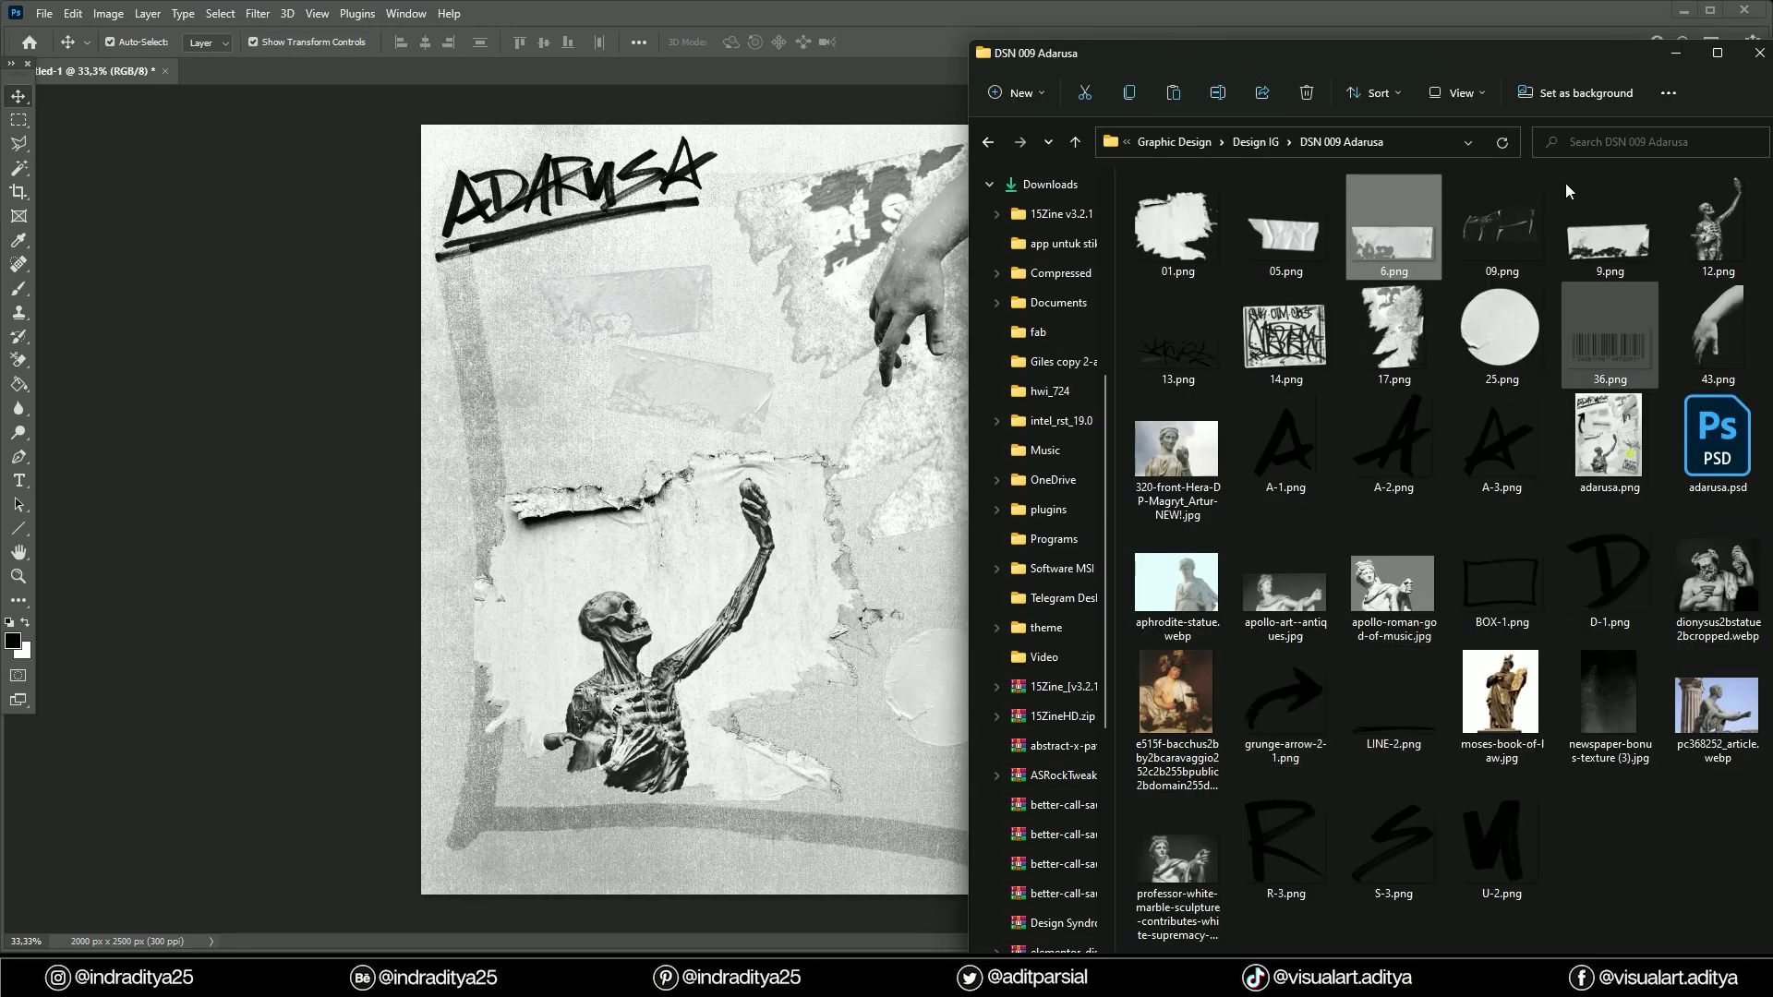
pyautogui.moveTo(1503, 69); pyautogui.dragTo(1452, 70)
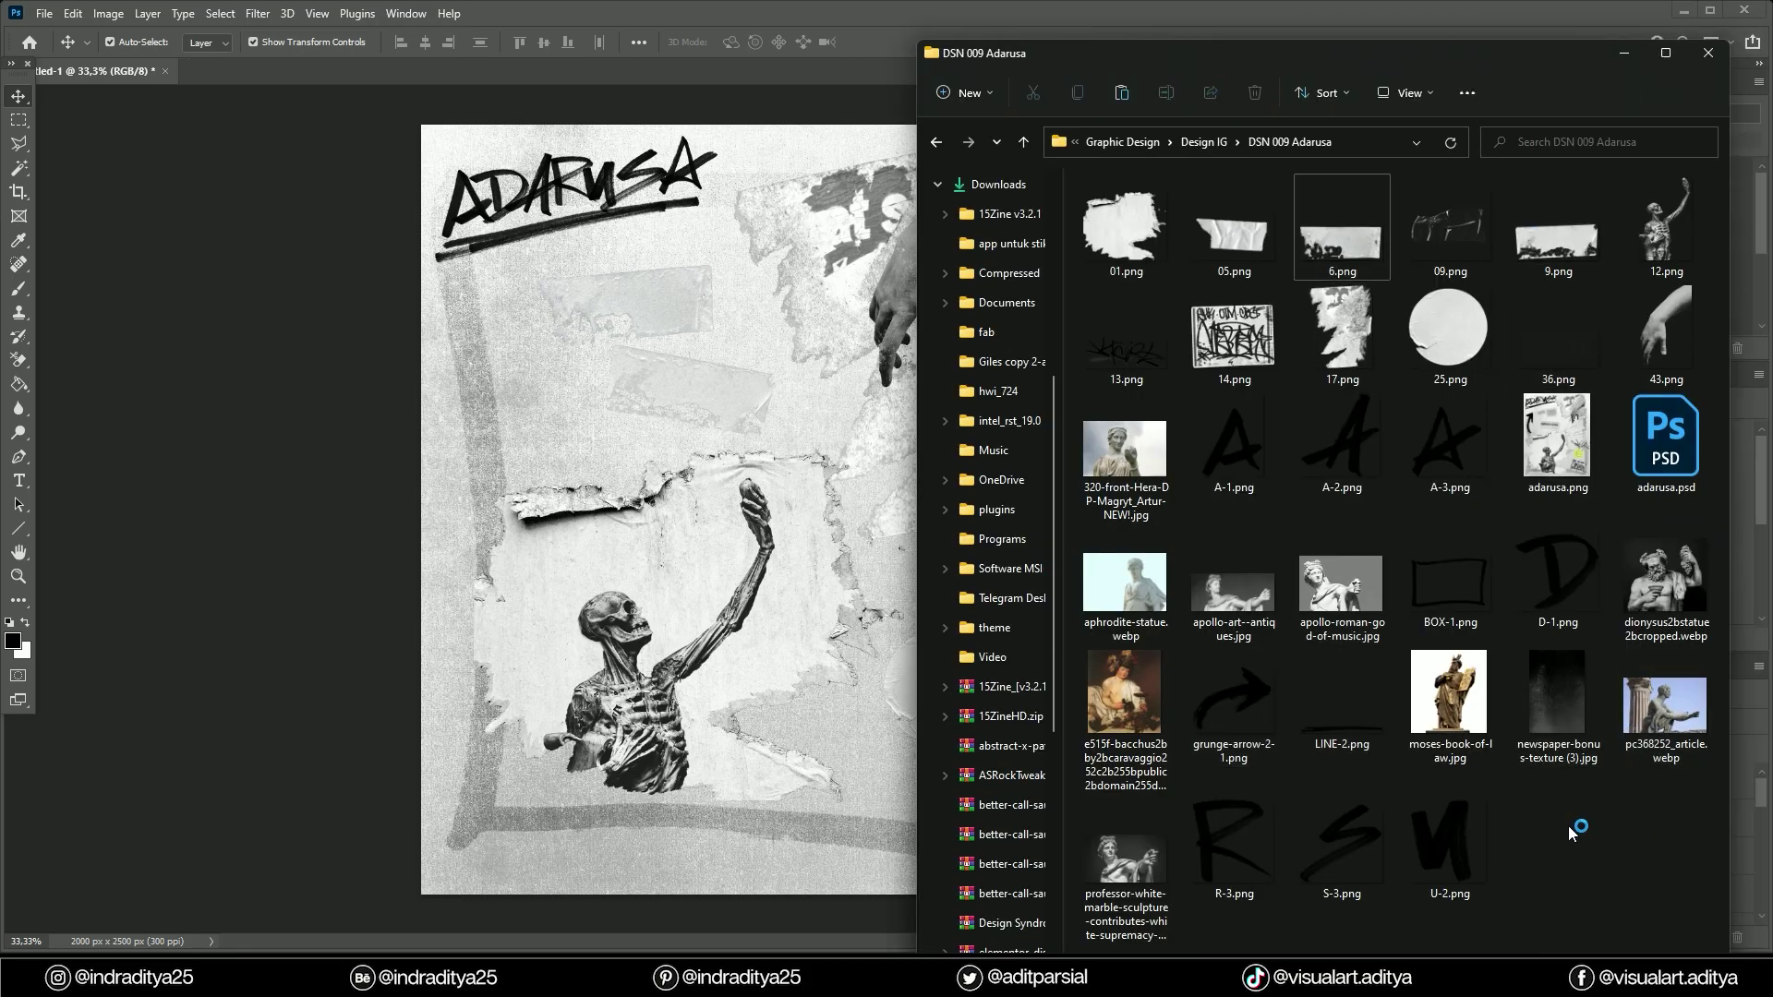
# Place the 14.png barcode text sticker, shrunk and tilted, in the bottom-right corner.
pyautogui.moveTo(1233, 337); pyautogui.dragTo(730, 481)
pyautogui.moveTo(428, 245); pyautogui.dragTo(990, 725)
pyautogui.moveTo(1062, 790); pyautogui.dragTo(939, 817)
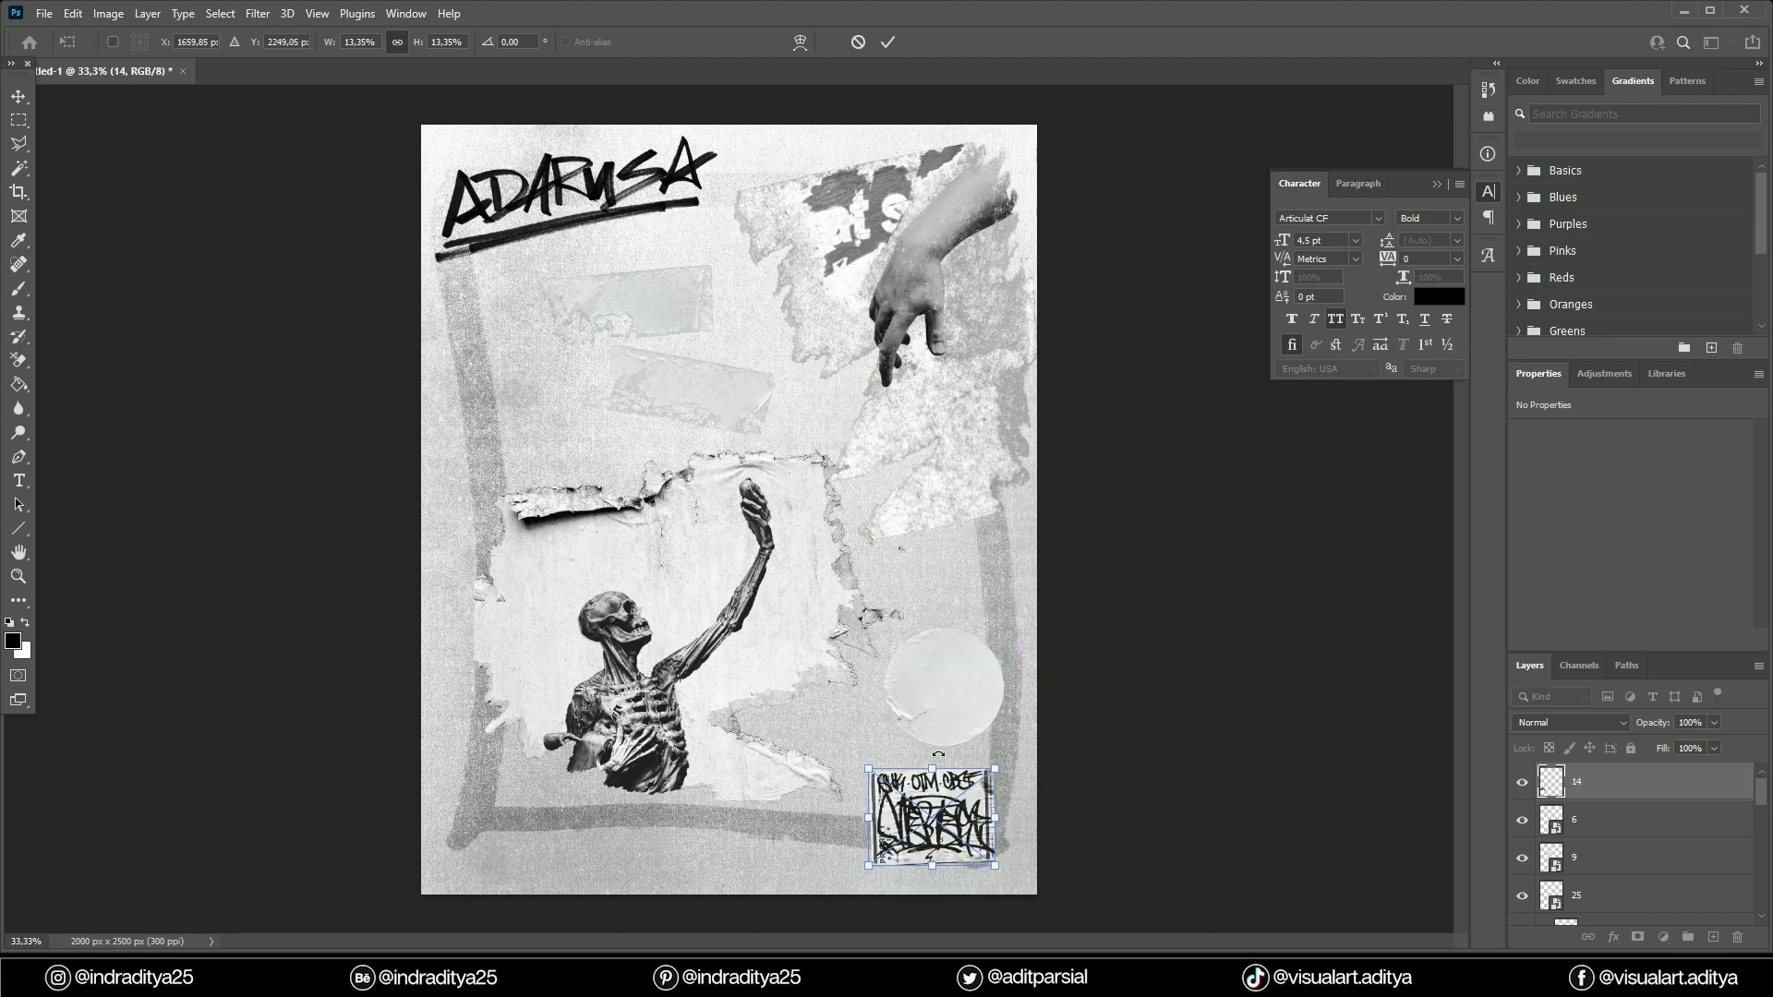
pyautogui.moveTo(938, 755); pyautogui.dragTo(945, 756)
pyautogui.press('Return')
# Show the grunge-arrow layer and rotate it to point up below the title.
pyautogui.scroll(-2, 1667, 859)
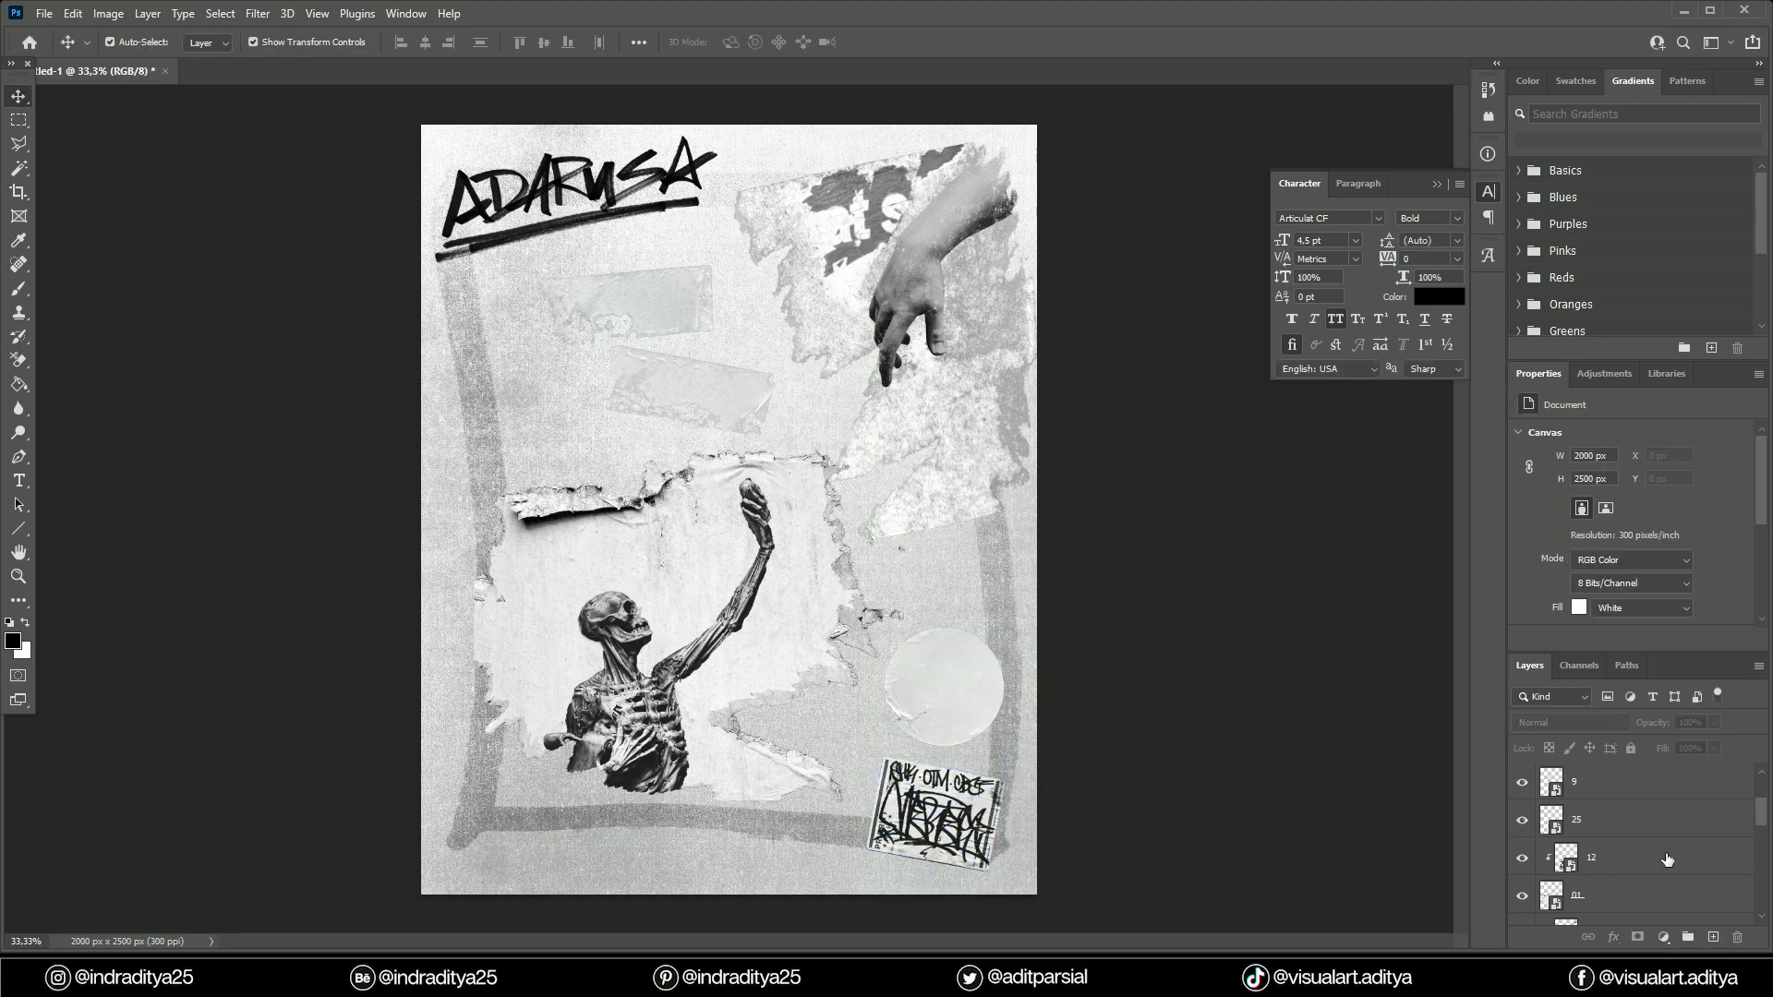
pyautogui.click(1522, 820)
pyautogui.click(1609, 820)
pyautogui.hotkey('ctrl', 't')
pyautogui.moveTo(388, 455); pyautogui.dragTo(582, 308)
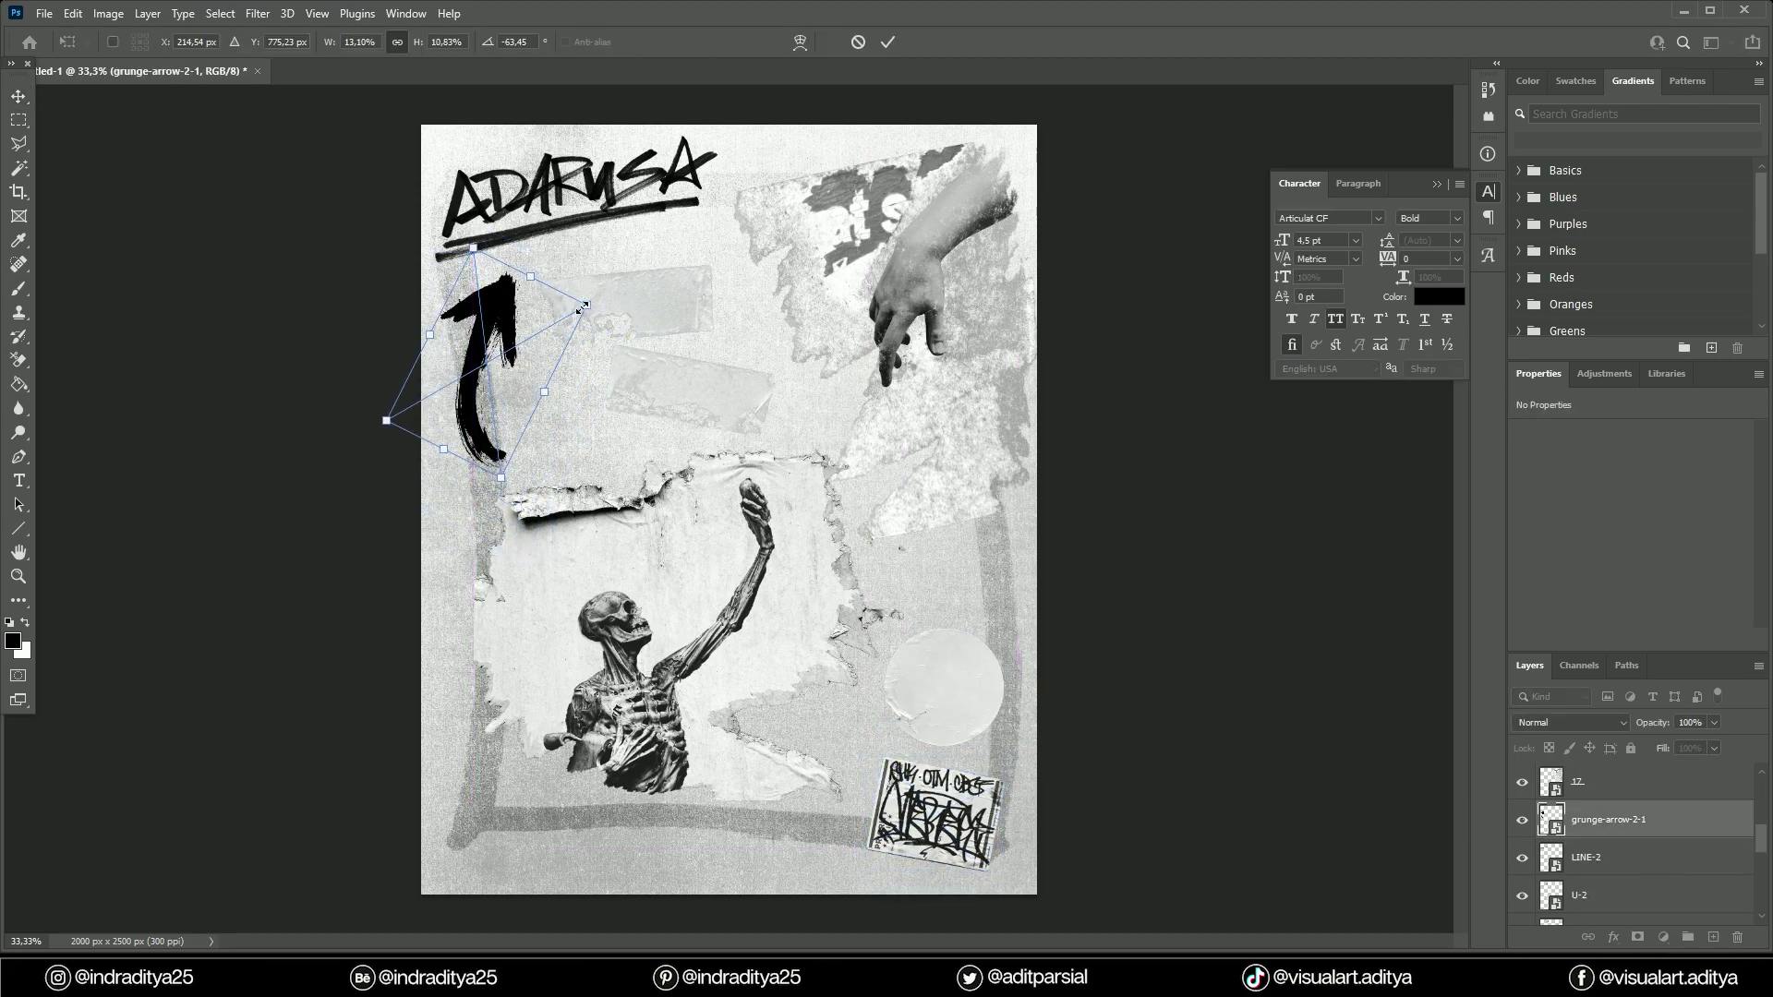
pyautogui.press('Return')
# Reposition the skeleton cutout and stretch it downward.
pyautogui.moveTo(808, 641); pyautogui.dragTo(816, 644)
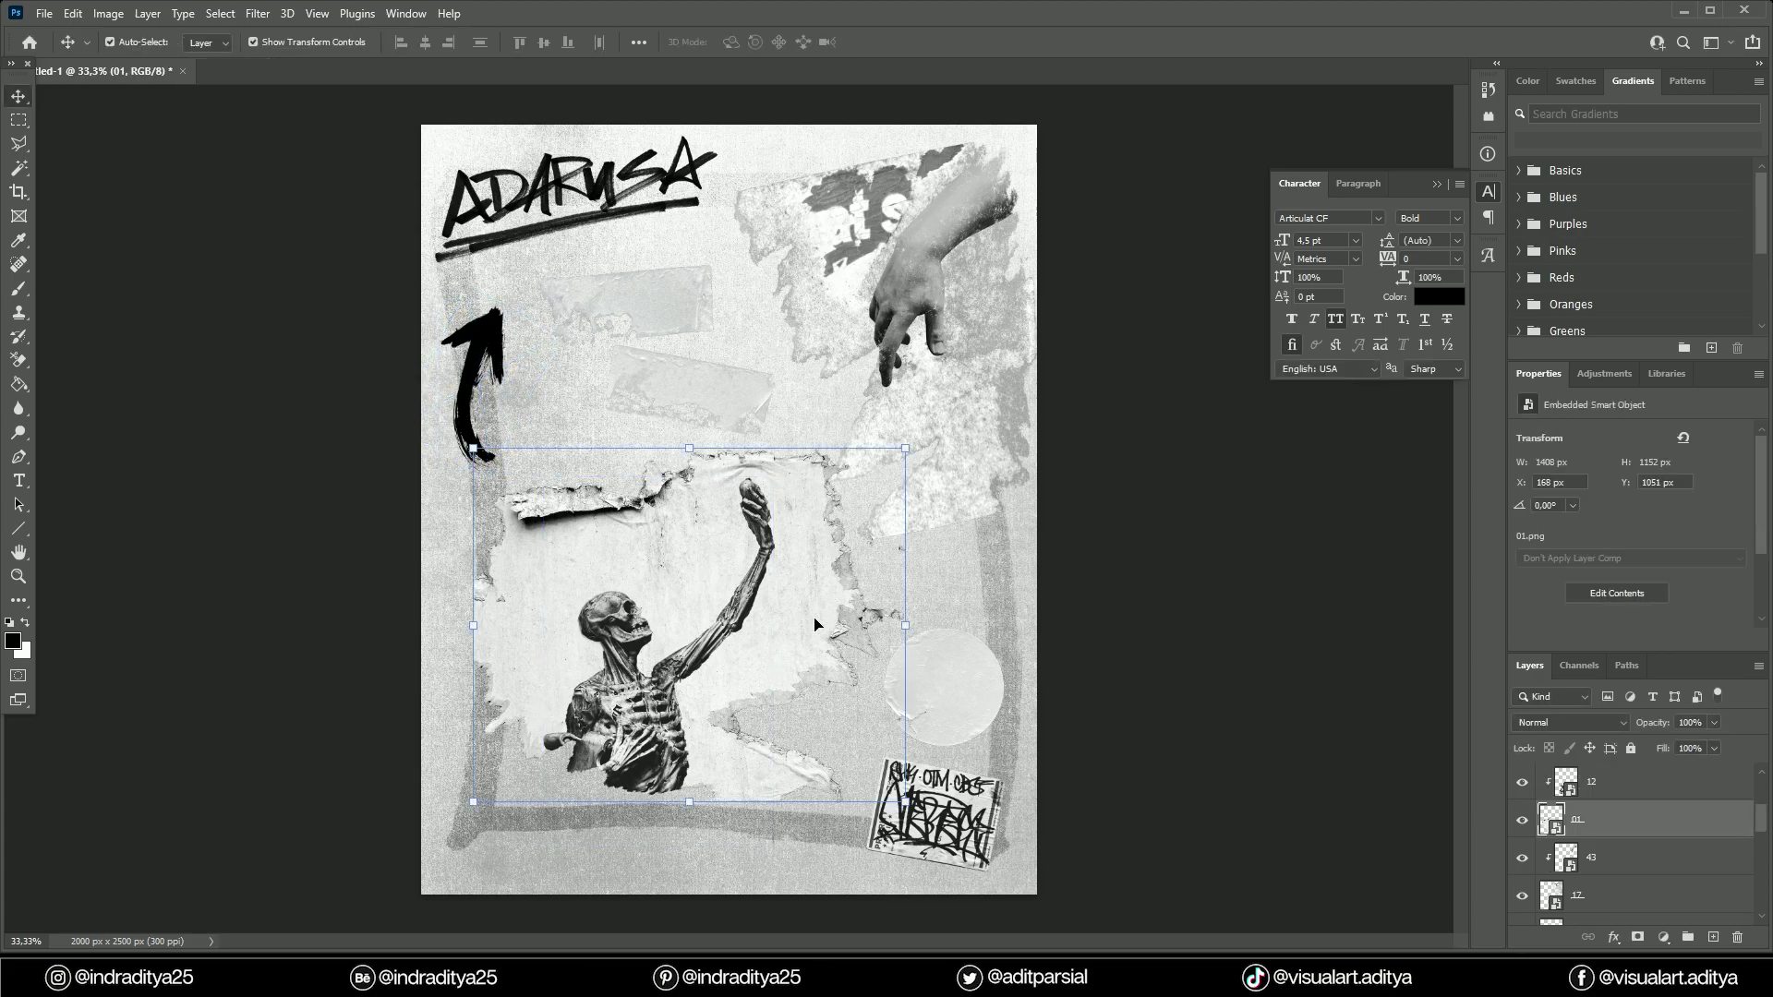
pyautogui.hotkey('ctrl', 't')
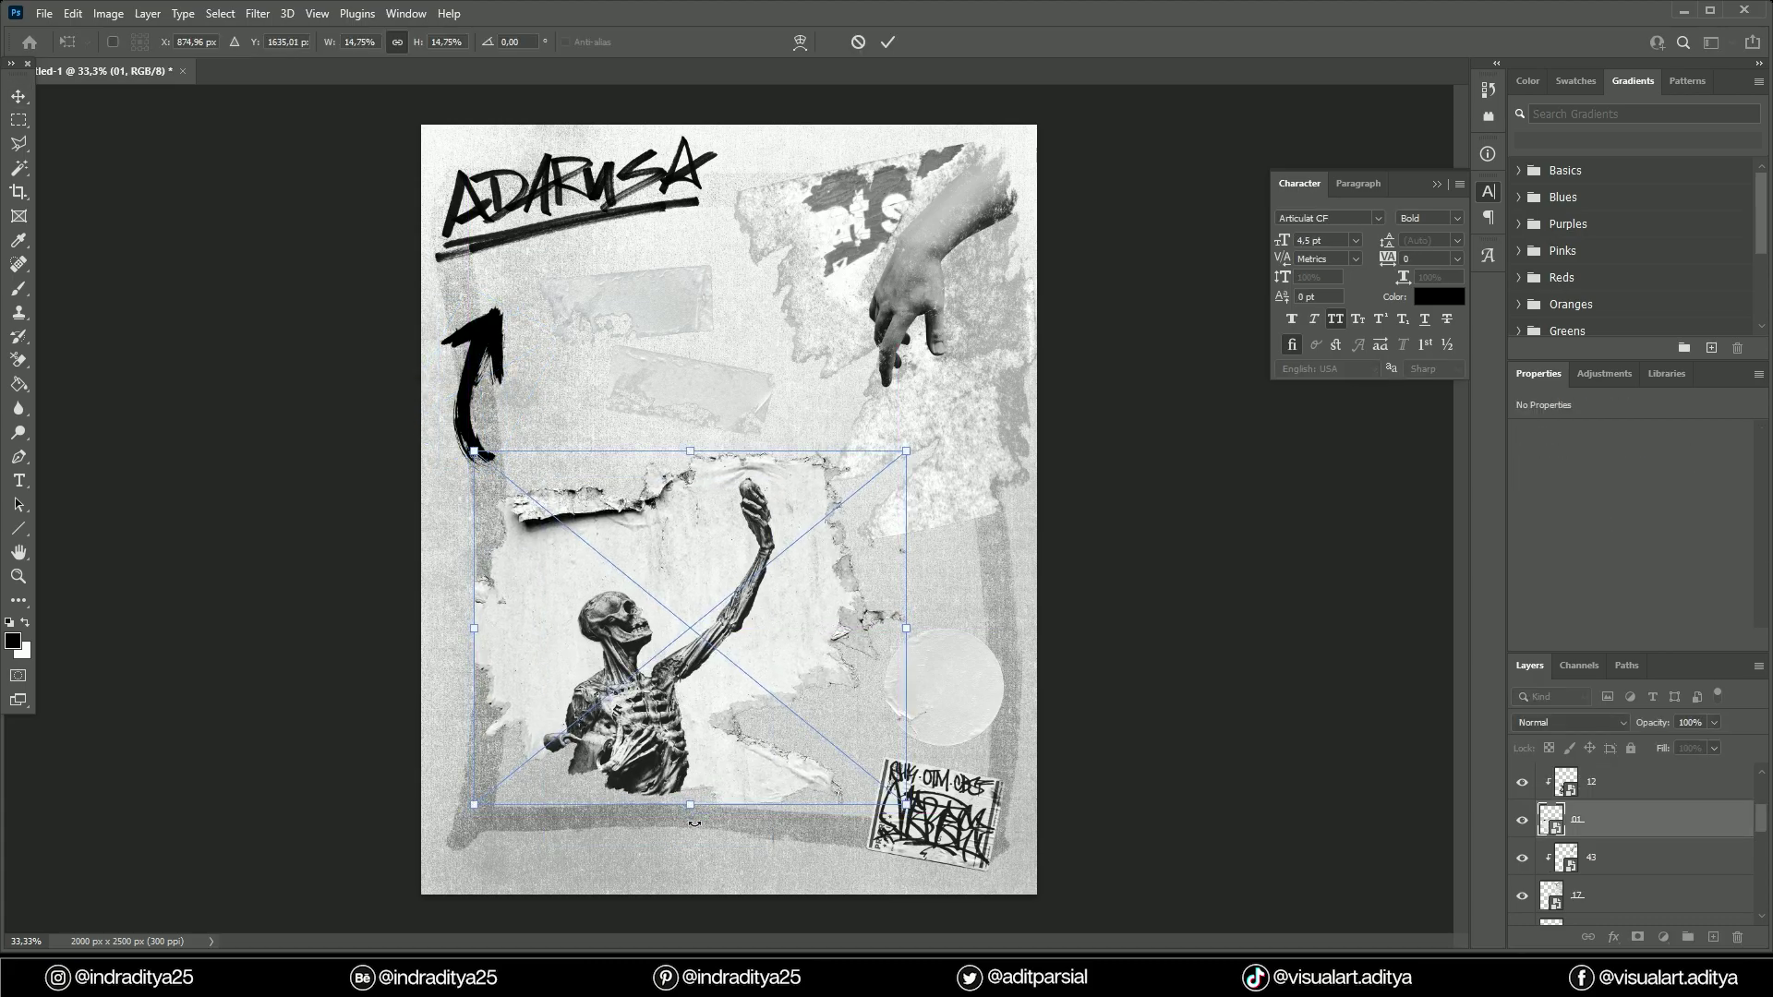
pyautogui.moveTo(692, 805); pyautogui.dragTo(693, 848)
pyautogui.press('Return')
# Place the 33.png graffiti tag, shrunk, above the round paper sticker.
pyautogui.hotkey('alt', 'Tab')
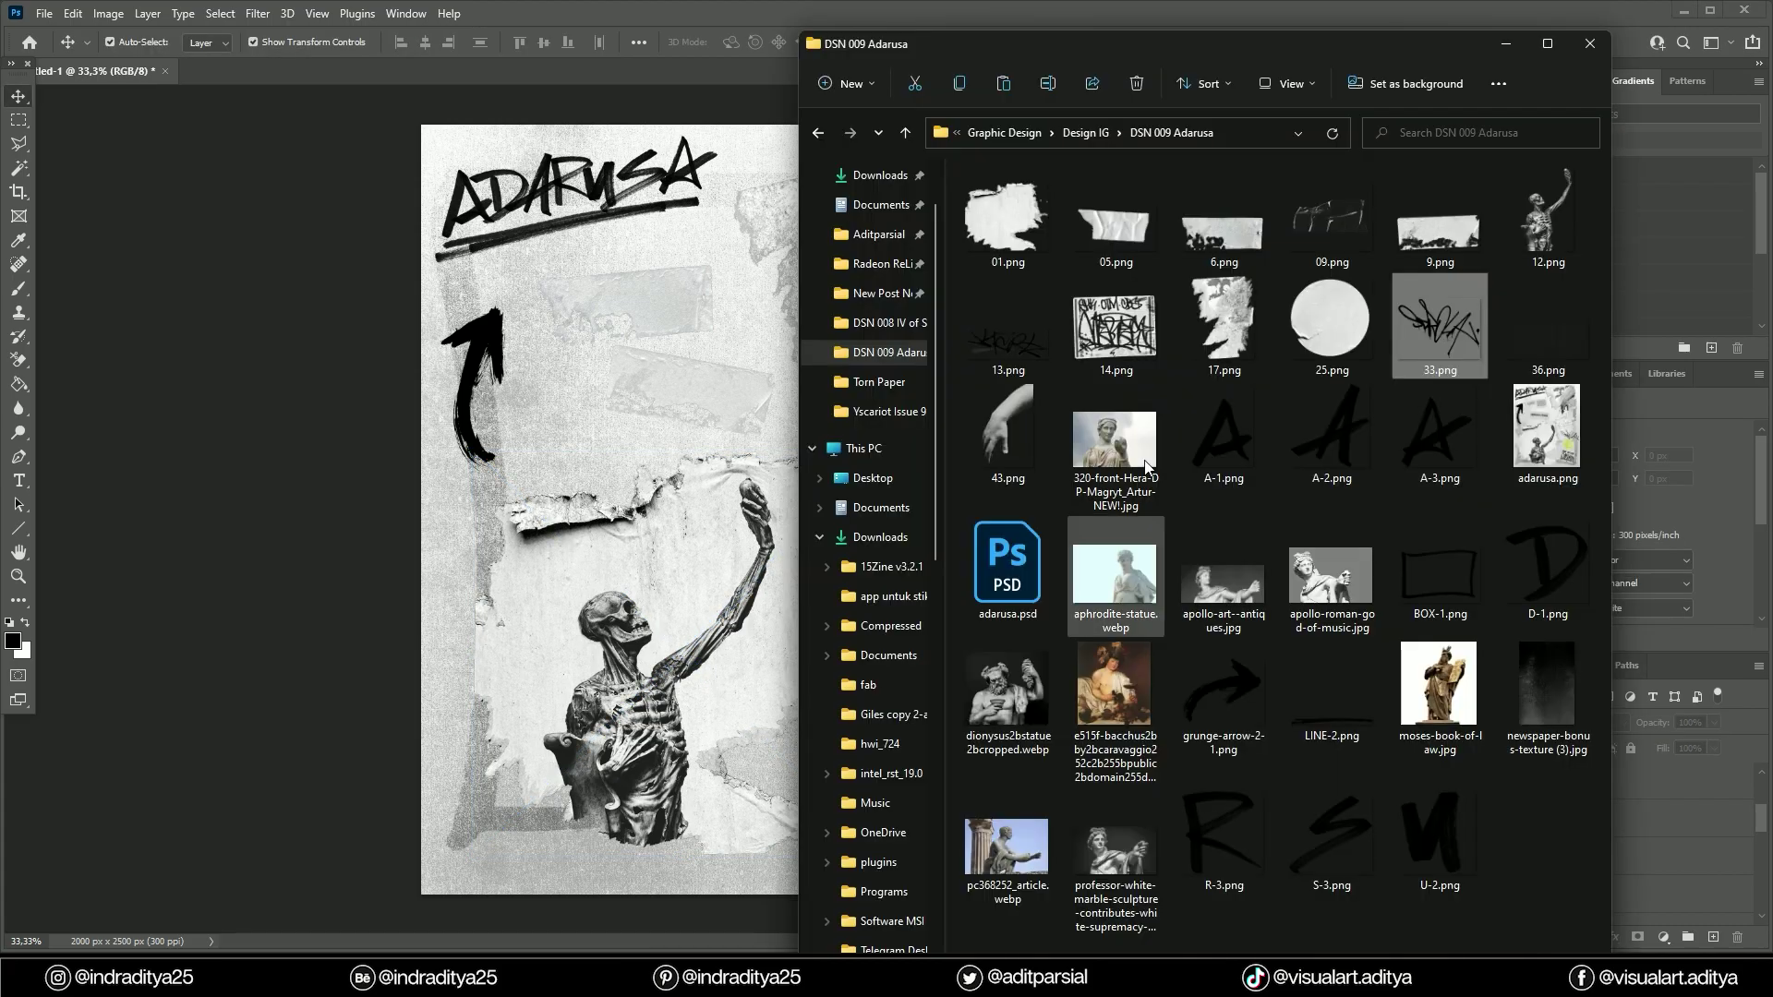
pyautogui.moveTo(1692, 323); pyautogui.dragTo(729, 508)
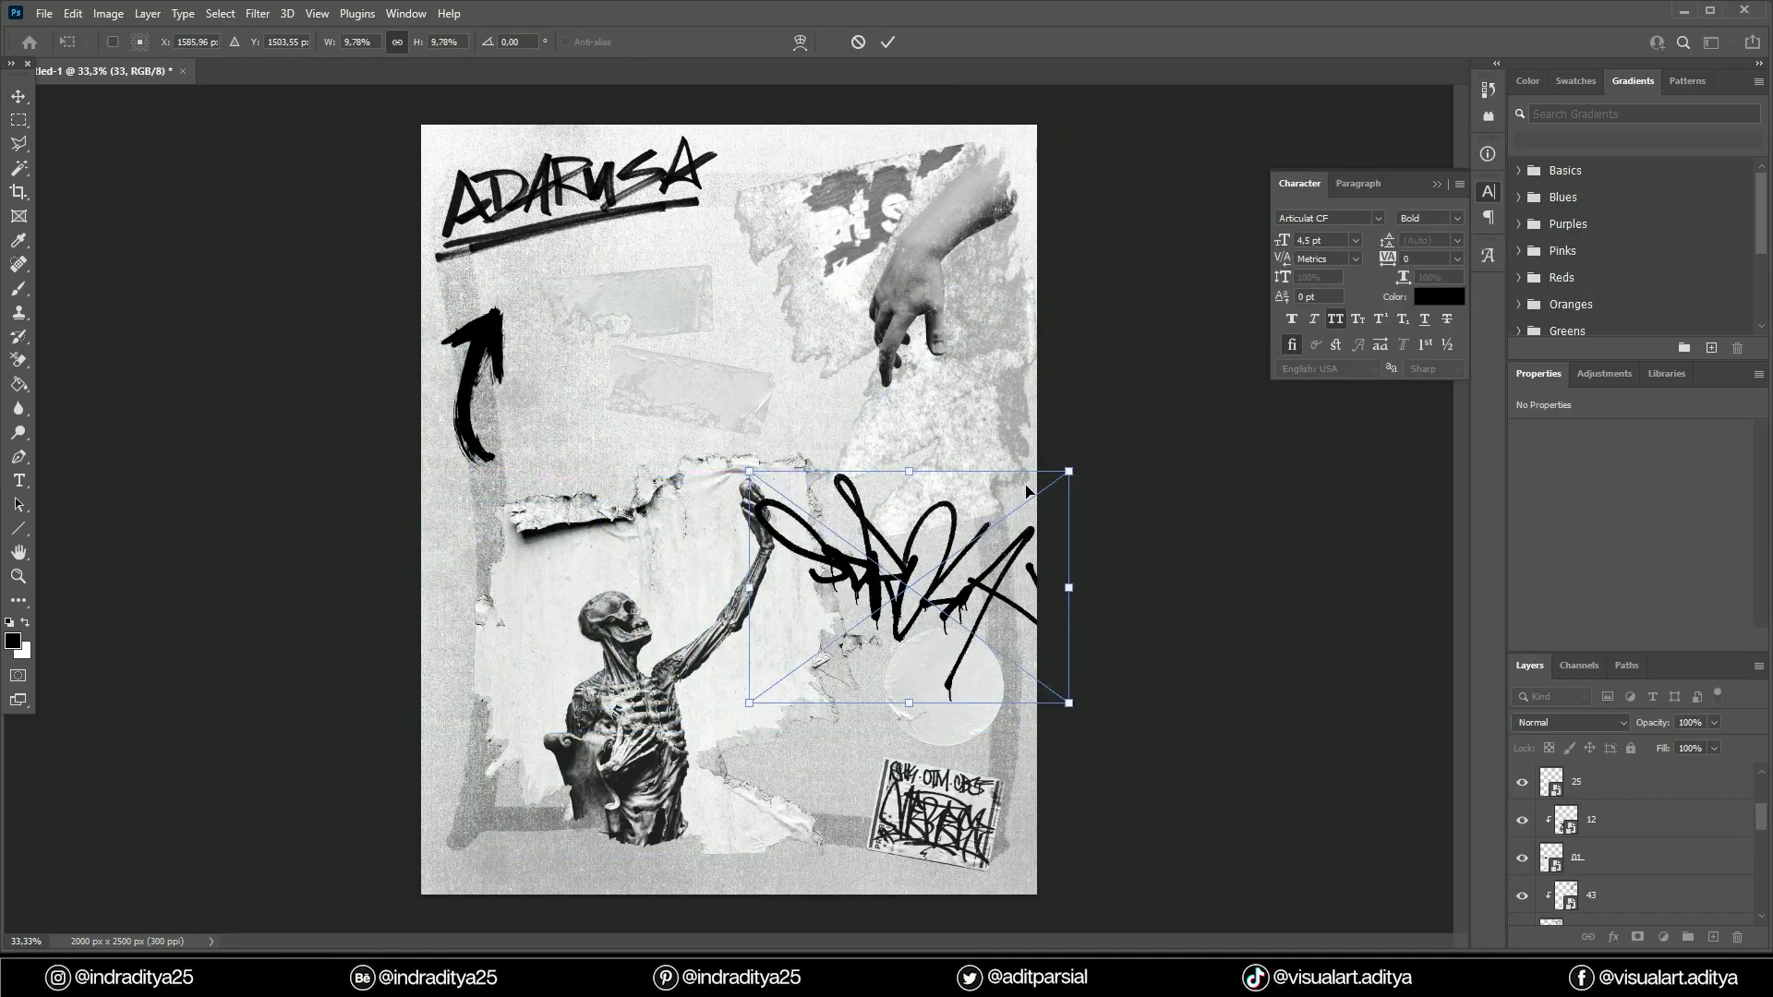
pyautogui.moveTo(1041, 280); pyautogui.dragTo(997, 580)
pyautogui.scroll(2, 924, 647)
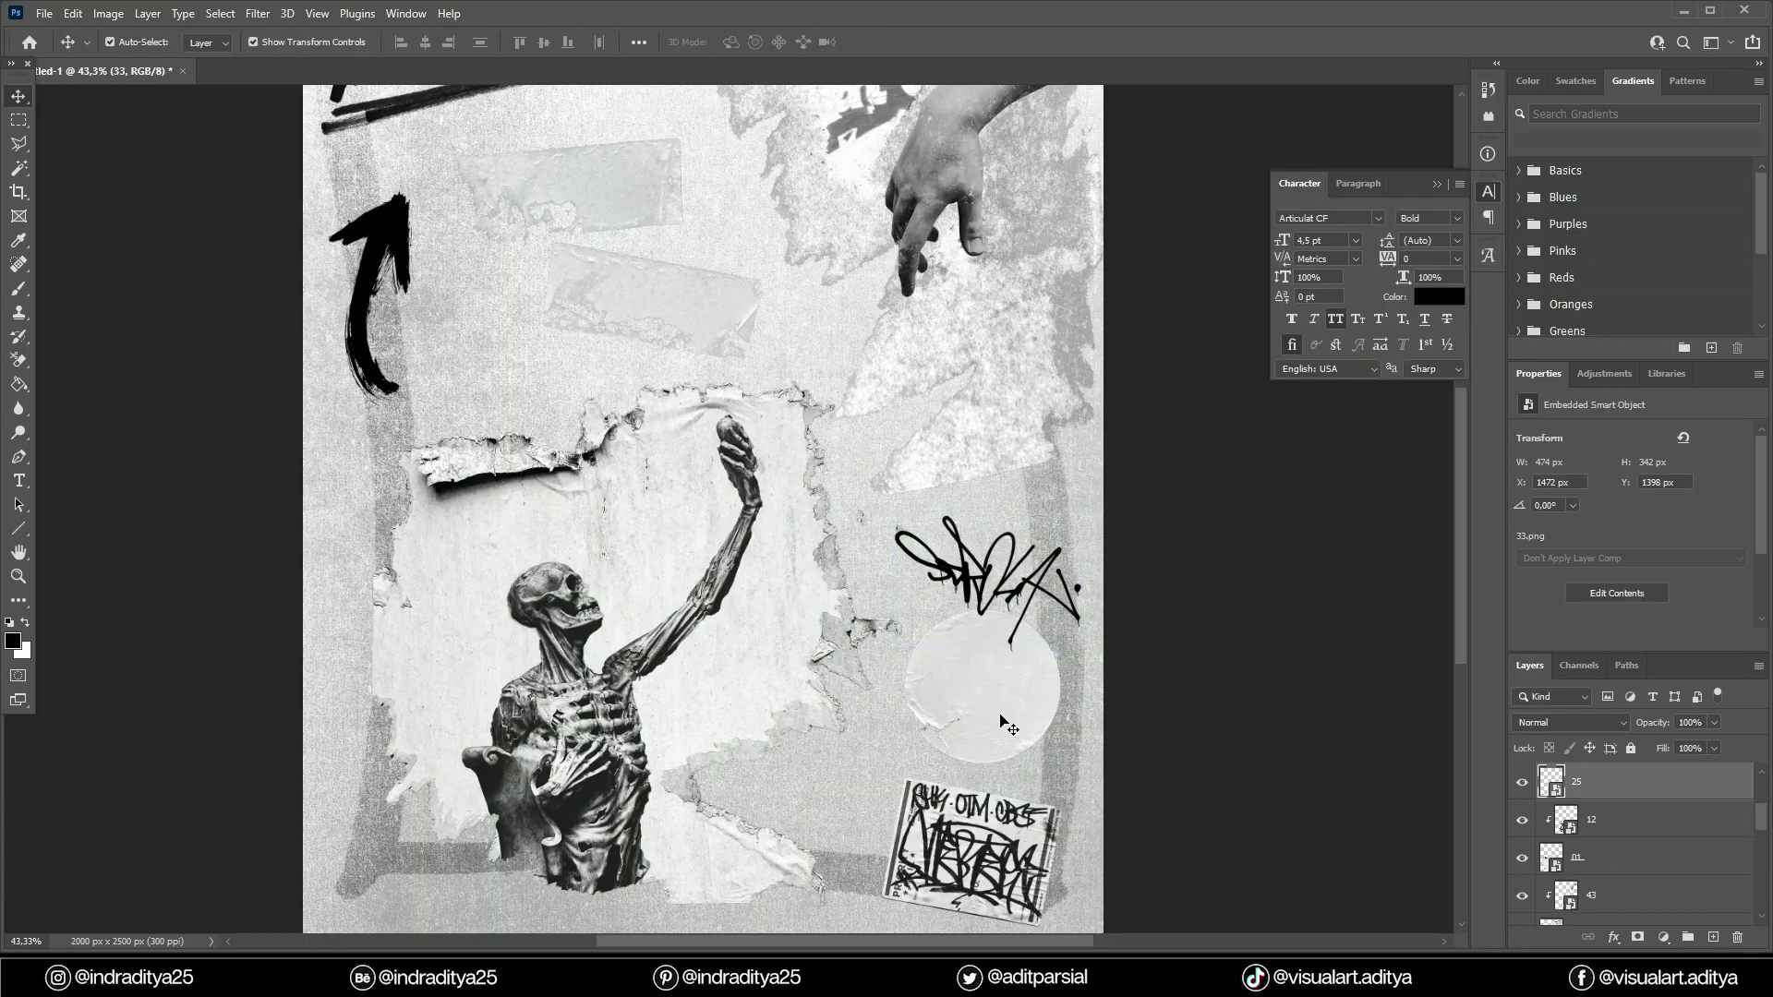
pyautogui.moveTo(1066, 501); pyautogui.dragTo(1049, 621)
pyautogui.press('Return')
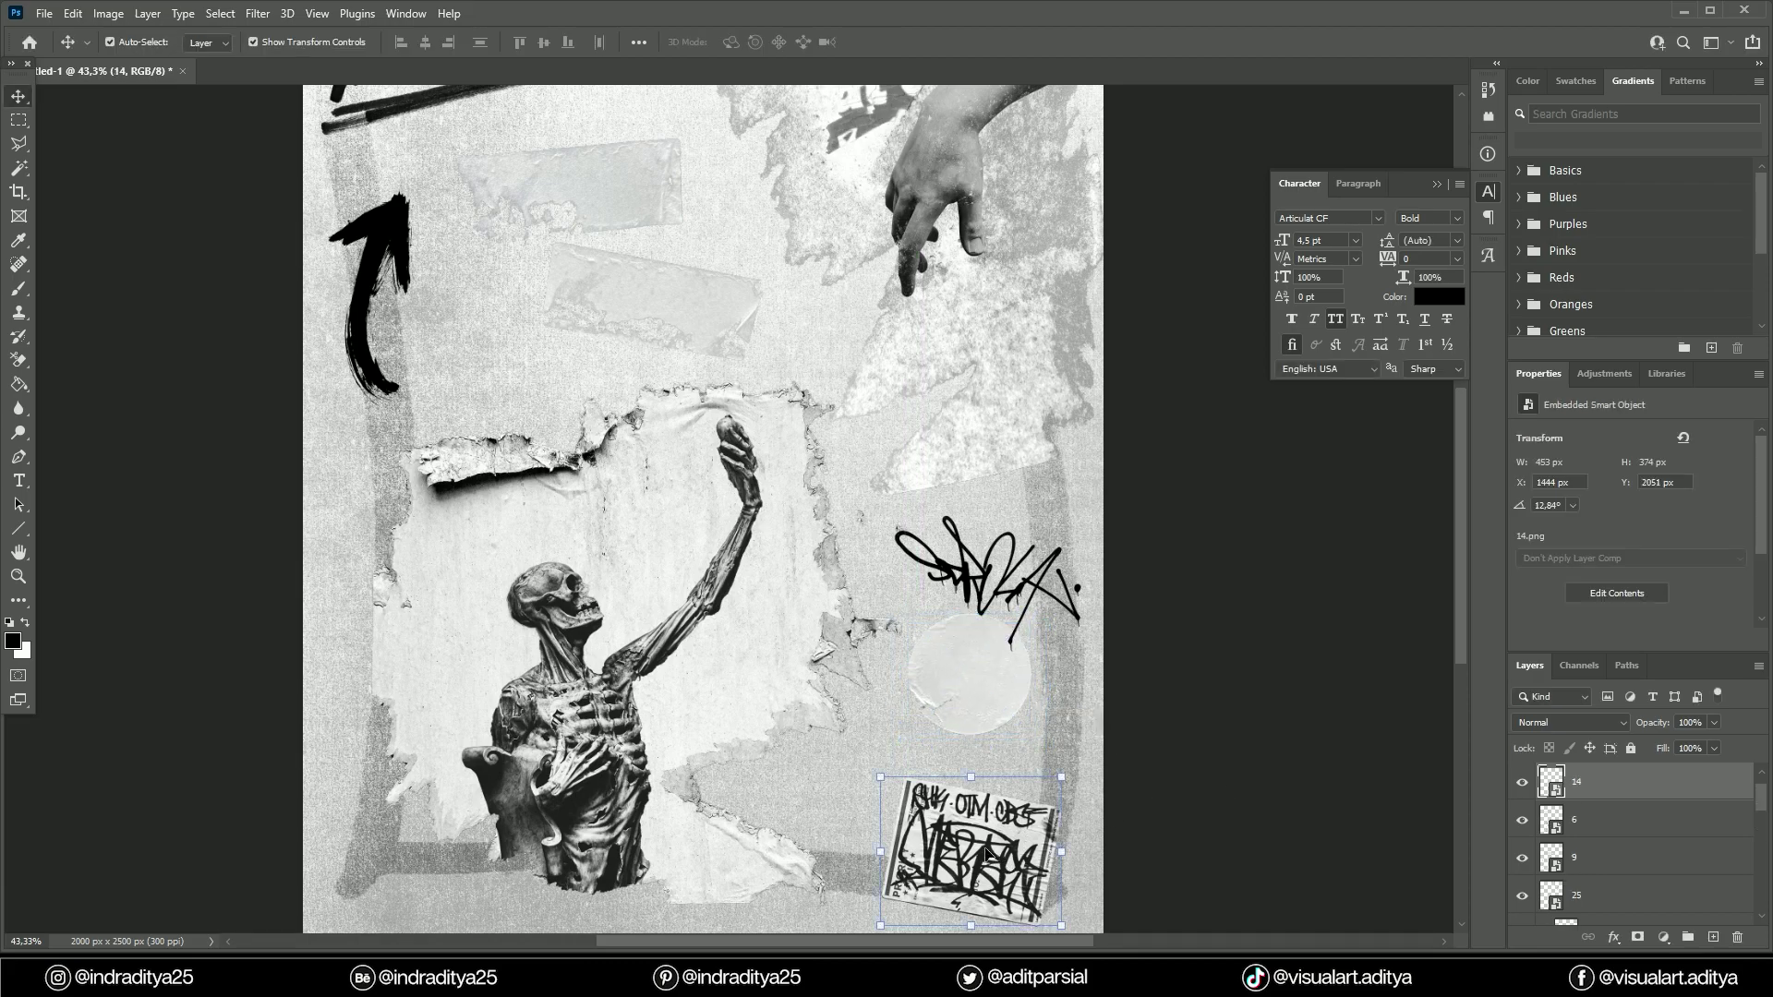
# Enlarge the barcode text sticker slightly from its corner.
pyautogui.hotkey('ctrl', 't')
pyautogui.moveTo(1044, 924); pyautogui.dragTo(1038, 902)
pyautogui.press('Return')
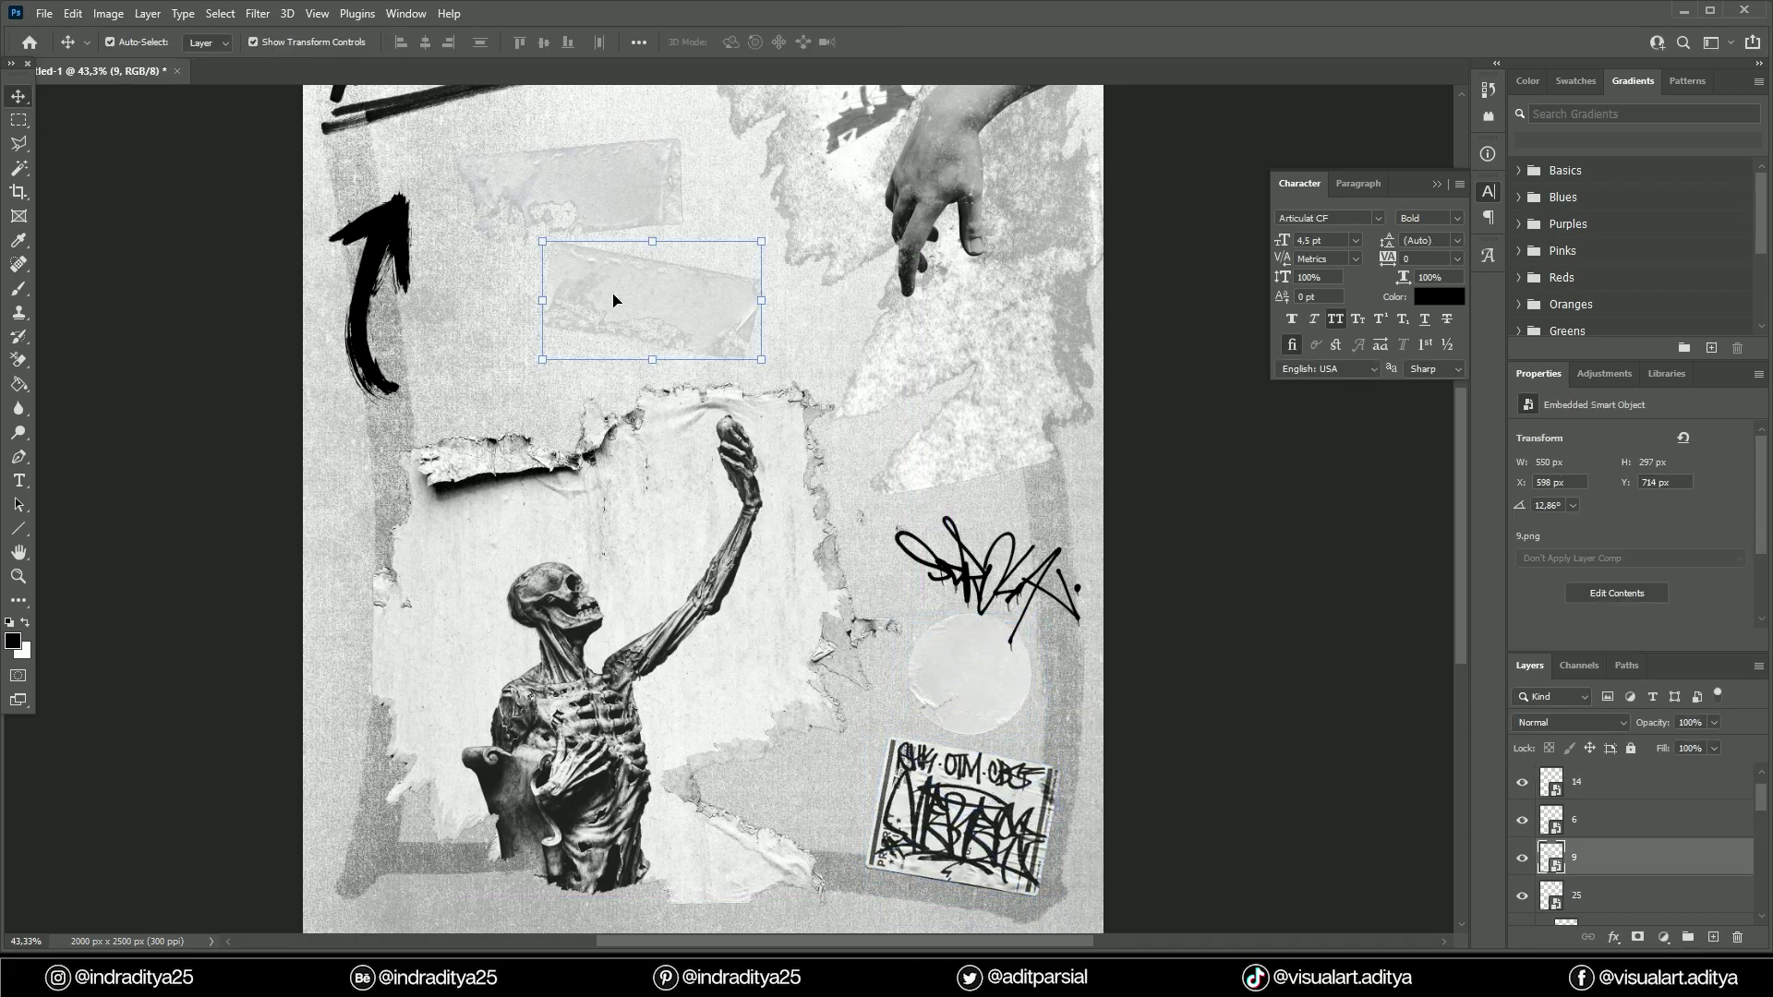
# Add PENGHUTANG text on the tape strip in The Bold Font.
pyautogui.press('t')
pyautogui.click(601, 297)
pyautogui.click(1378, 218)
pyautogui.write('the')
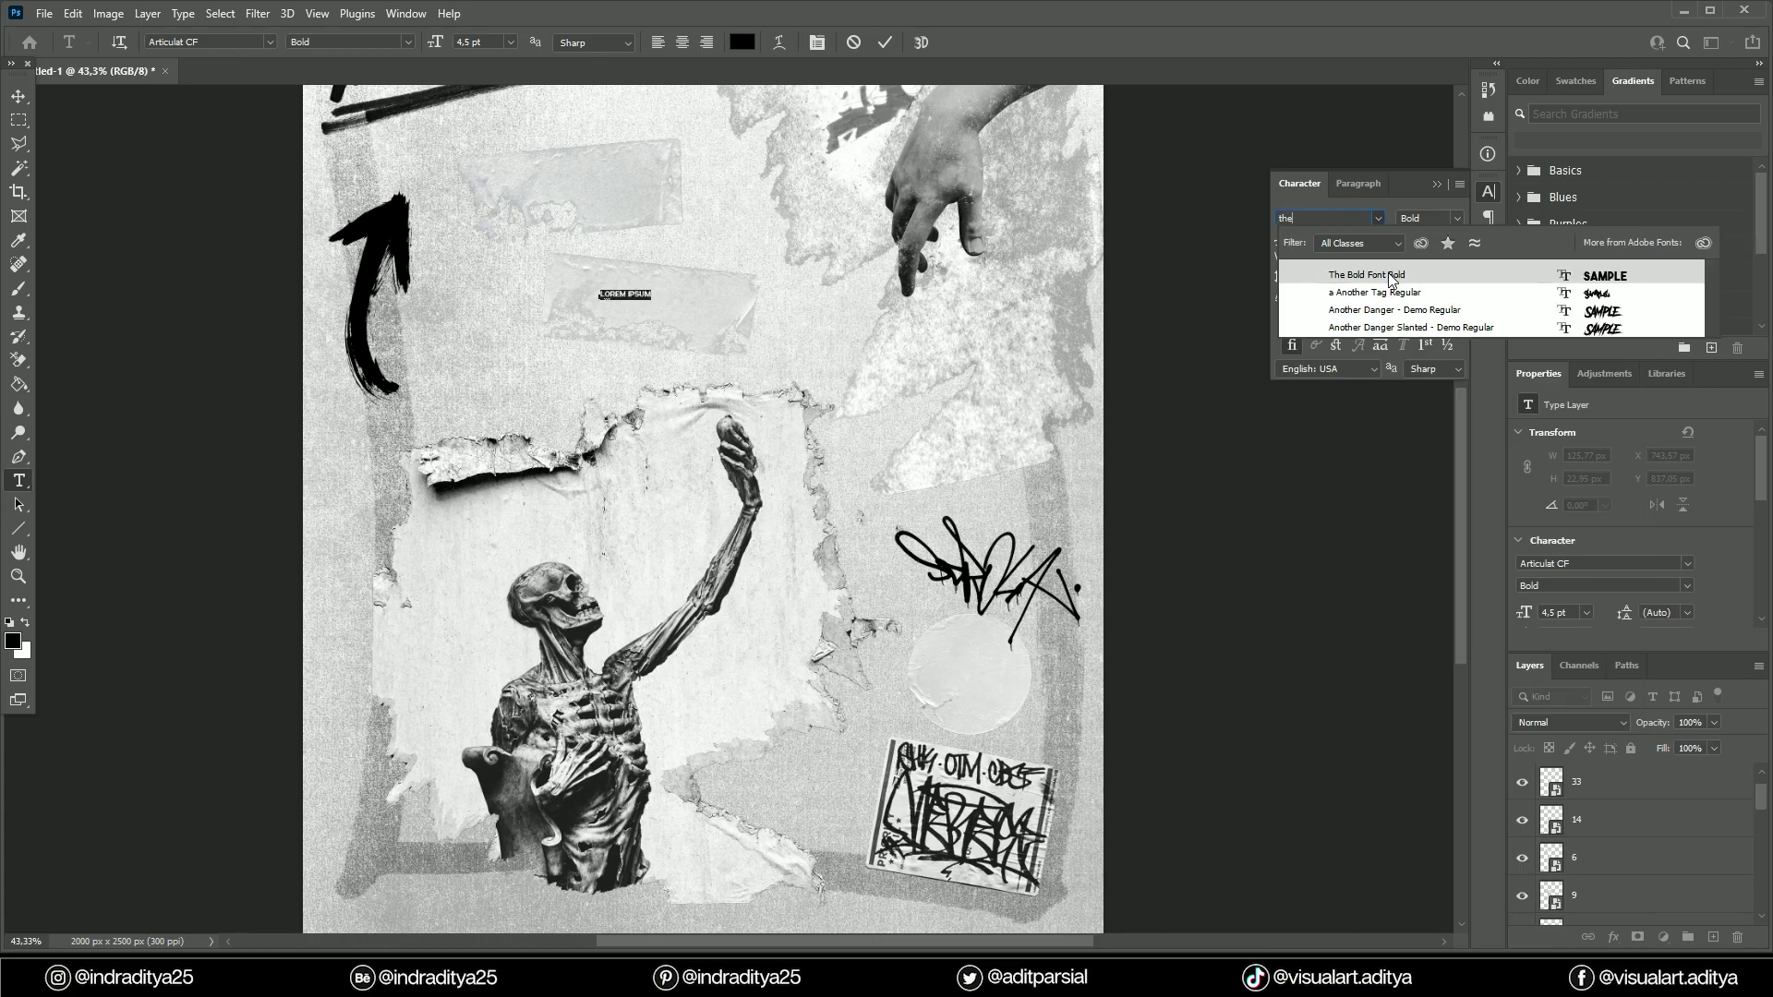
pyautogui.click(1392, 280)
pyautogui.hotkey('ctrl', 'Return')
# Enlarge the PENGHUTANG text to span the tape strip.
pyautogui.hotkey('ctrl', 't')
pyautogui.moveTo(646, 299)
pyautogui.mouseDown()
pyautogui.moveTo(730, 310)
pyautogui.moveTo(646, 291)
pyautogui.mouseUp()
pyautogui.scroll(3, 660, 275)
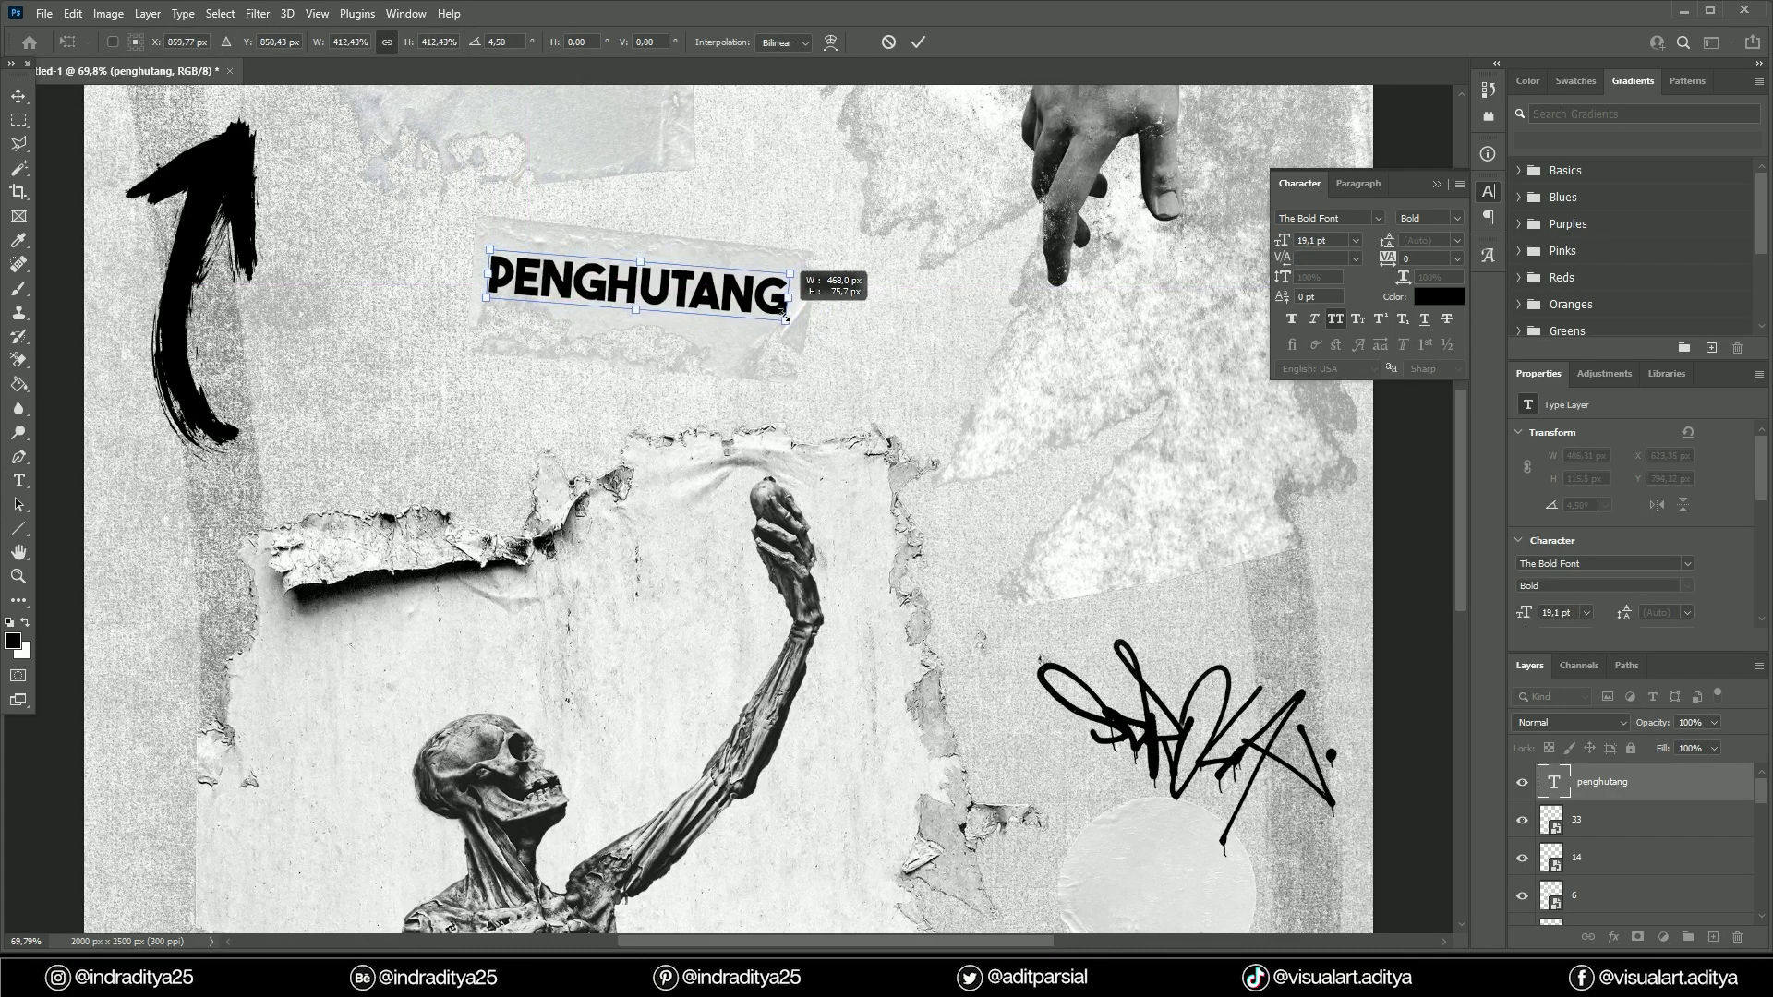
pyautogui.press('Return')
# Convert the PENGHUTANG text layer to a smart object and duplicate it.
pyautogui.press('v')
pyautogui.click(647, 360)
pyautogui.click(1598, 782)
pyautogui.rightClick(1598, 782)
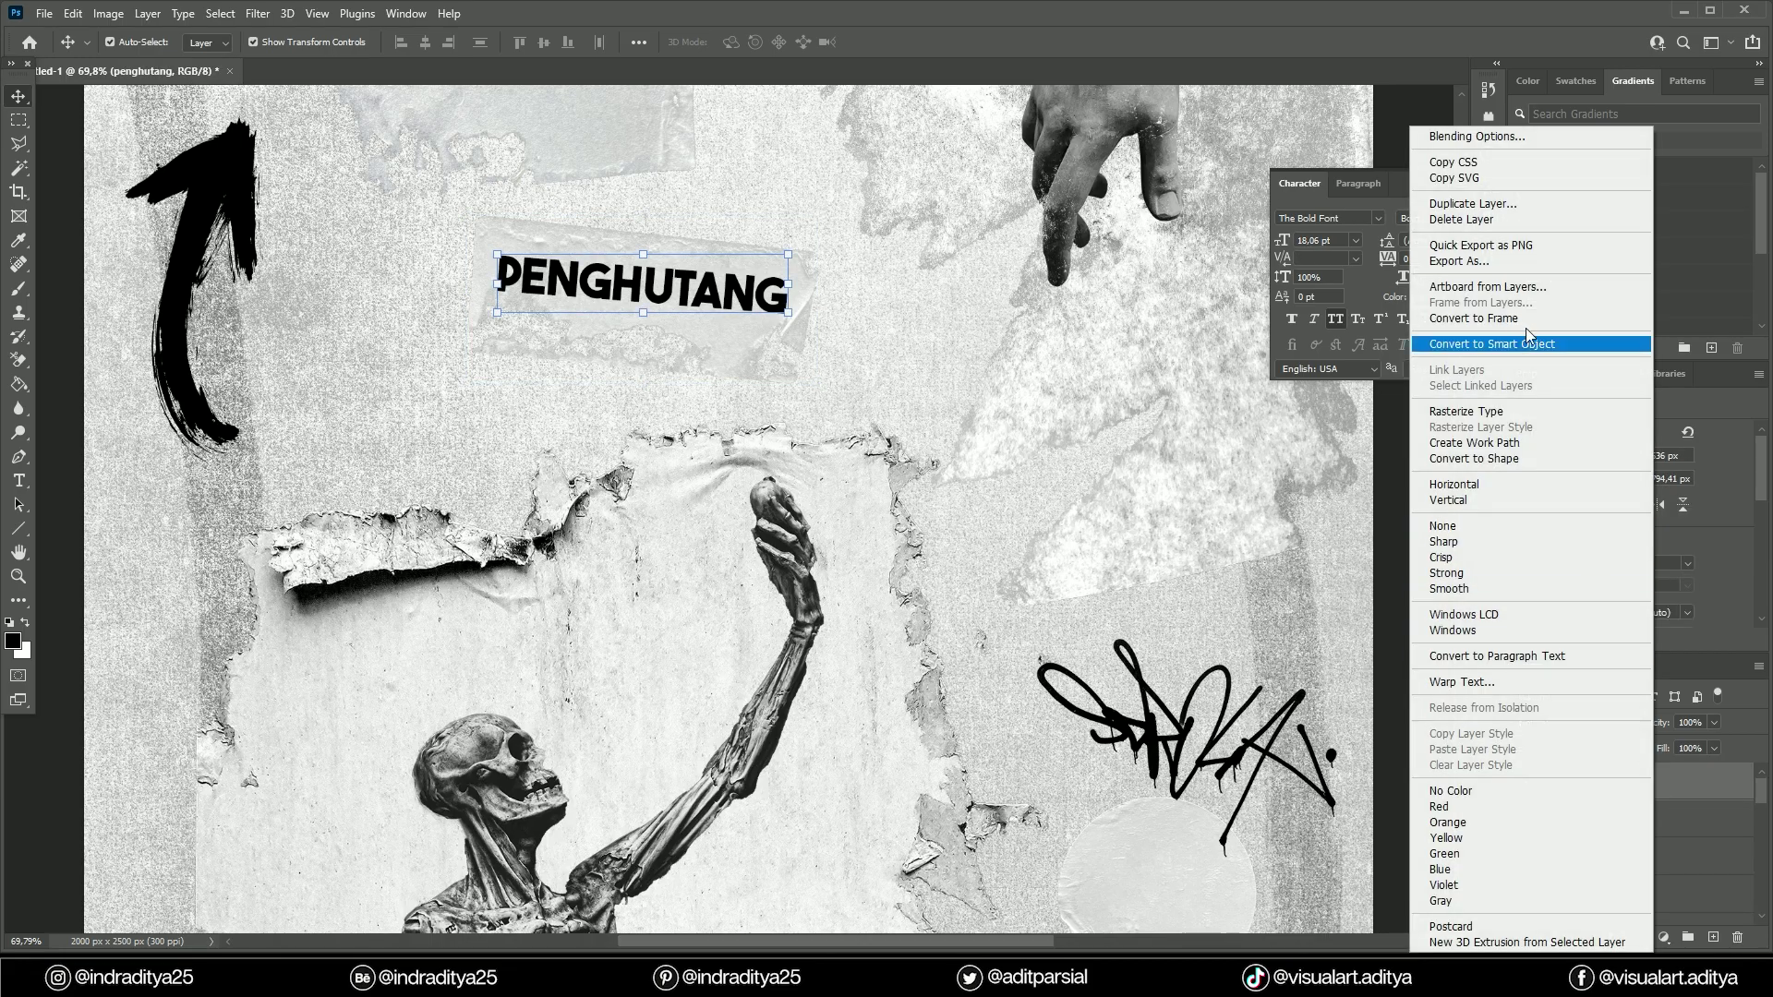
pyautogui.click(1551, 568)
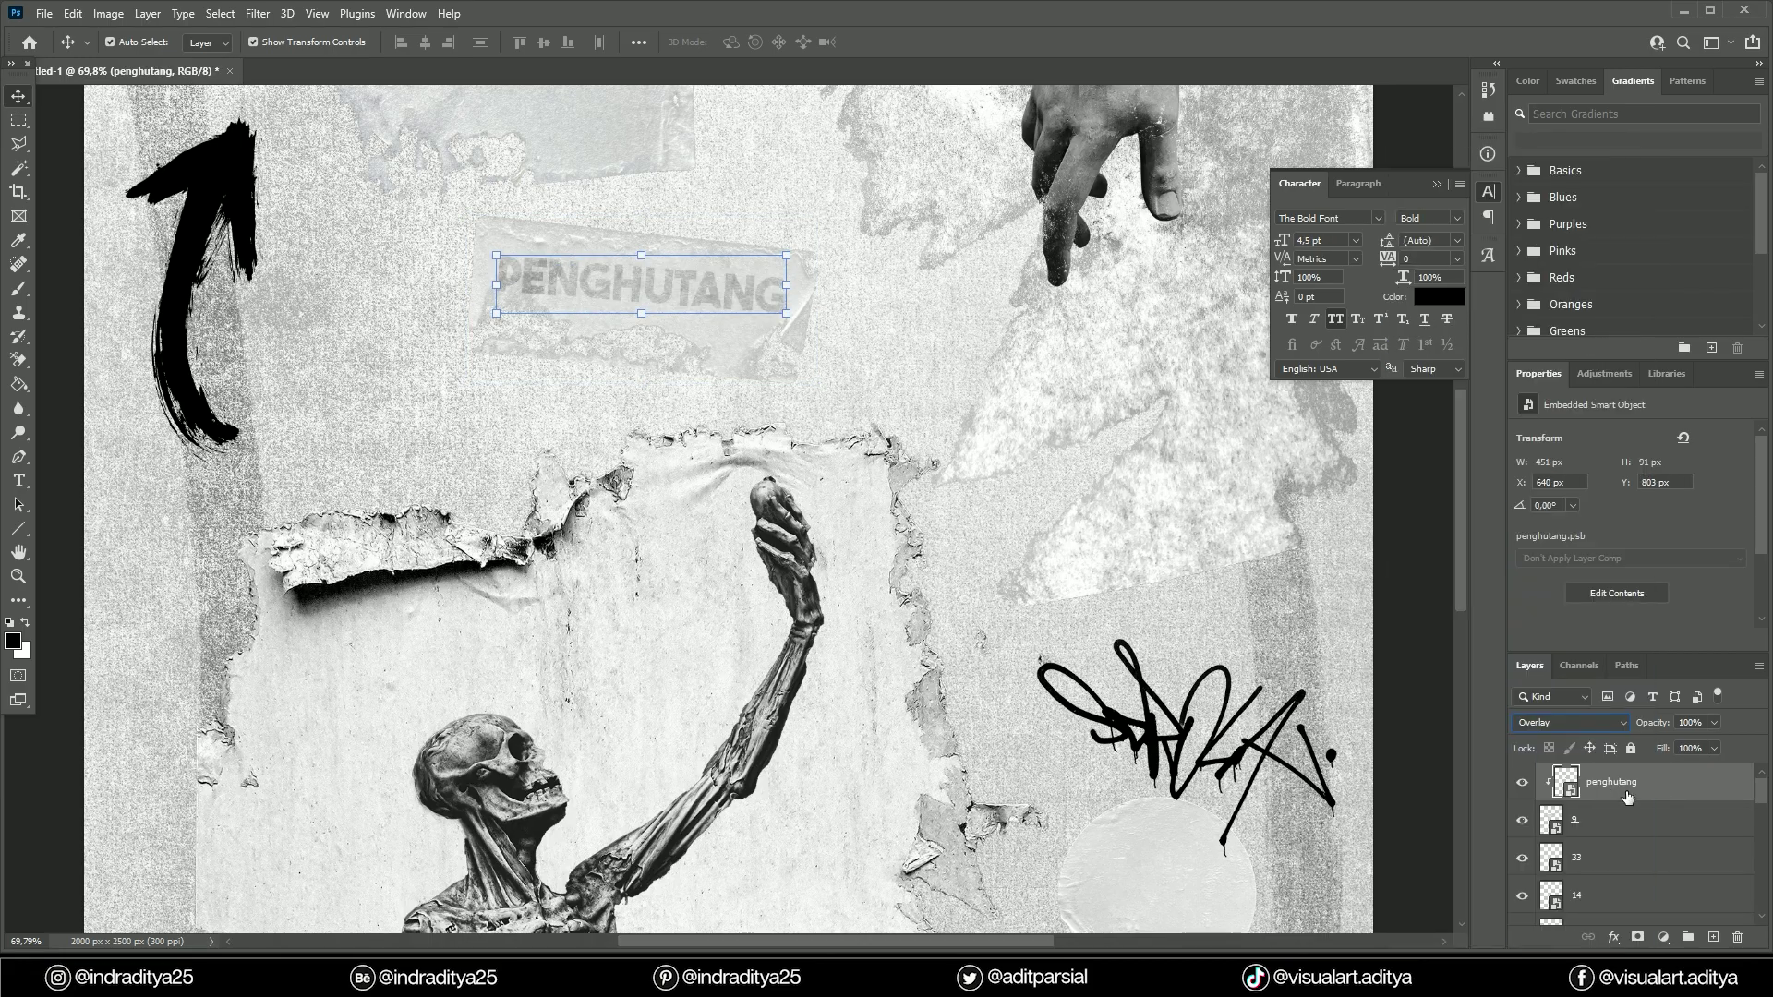
pyautogui.hotkey('ctrl', 'j')
# Select the original graffiti tag layer and browse blend modes, leaving them unchanged.
pyautogui.scroll(-2, 1171, 842)
pyautogui.click(1171, 842)
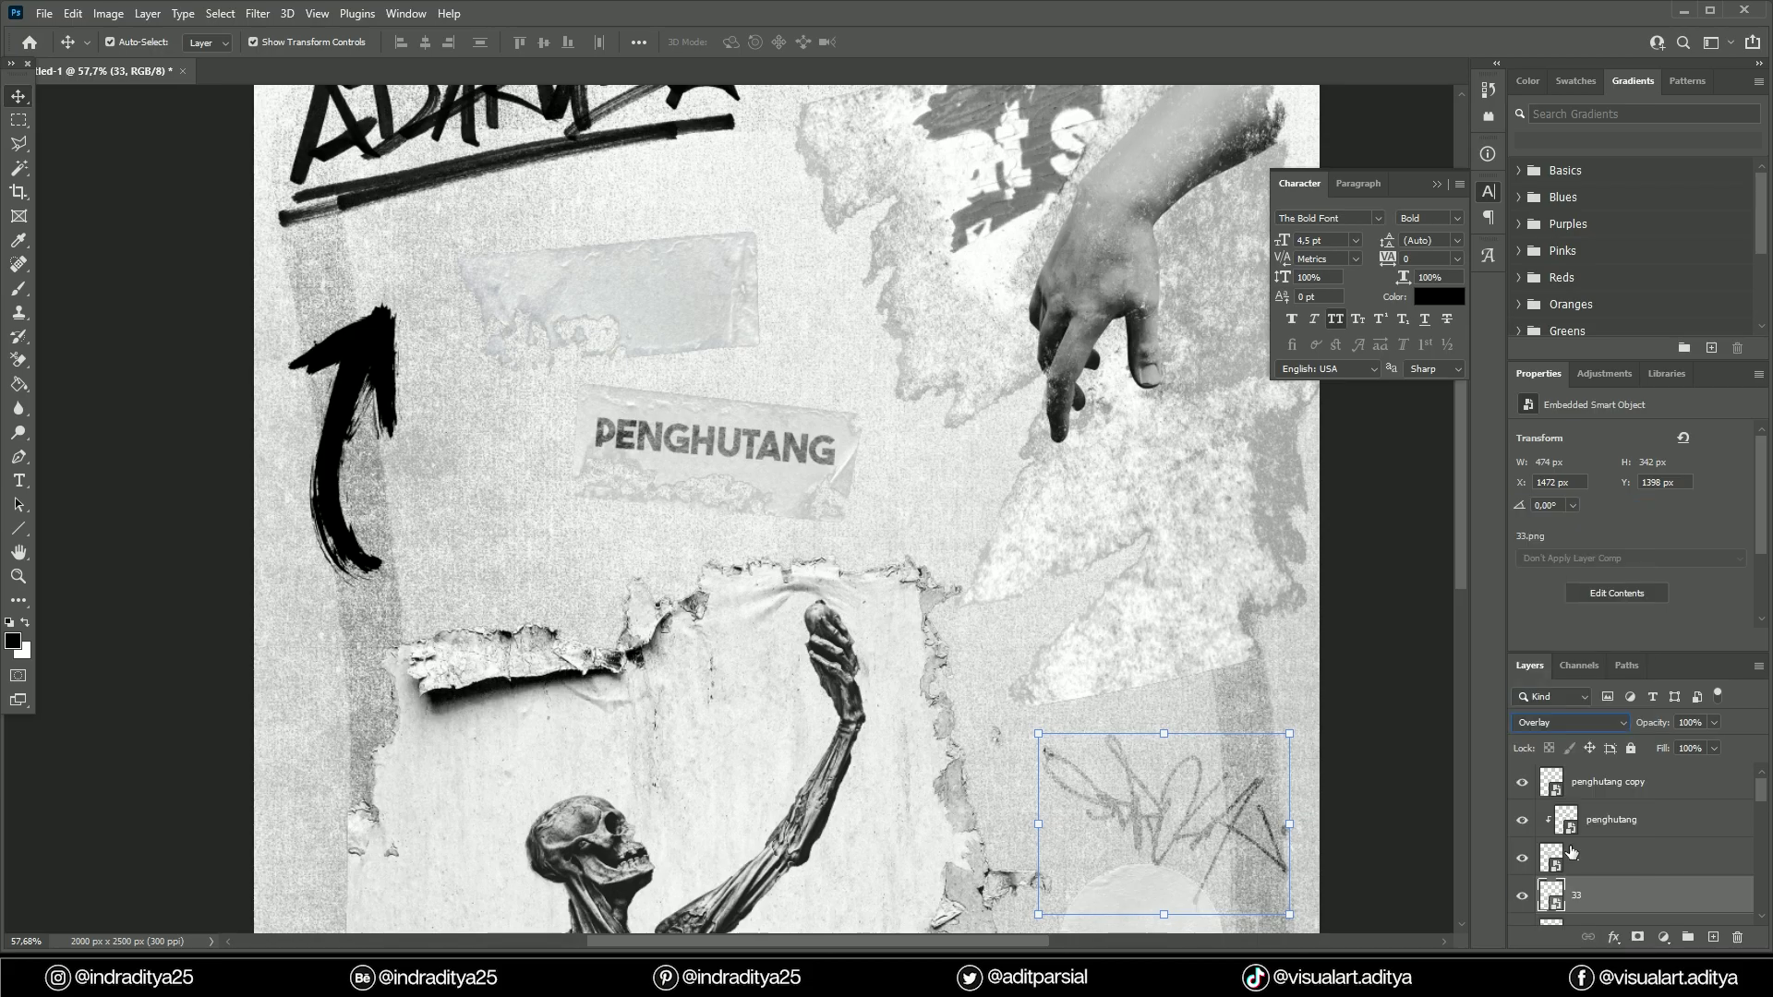
pyautogui.scroll(2, 1189, 905)
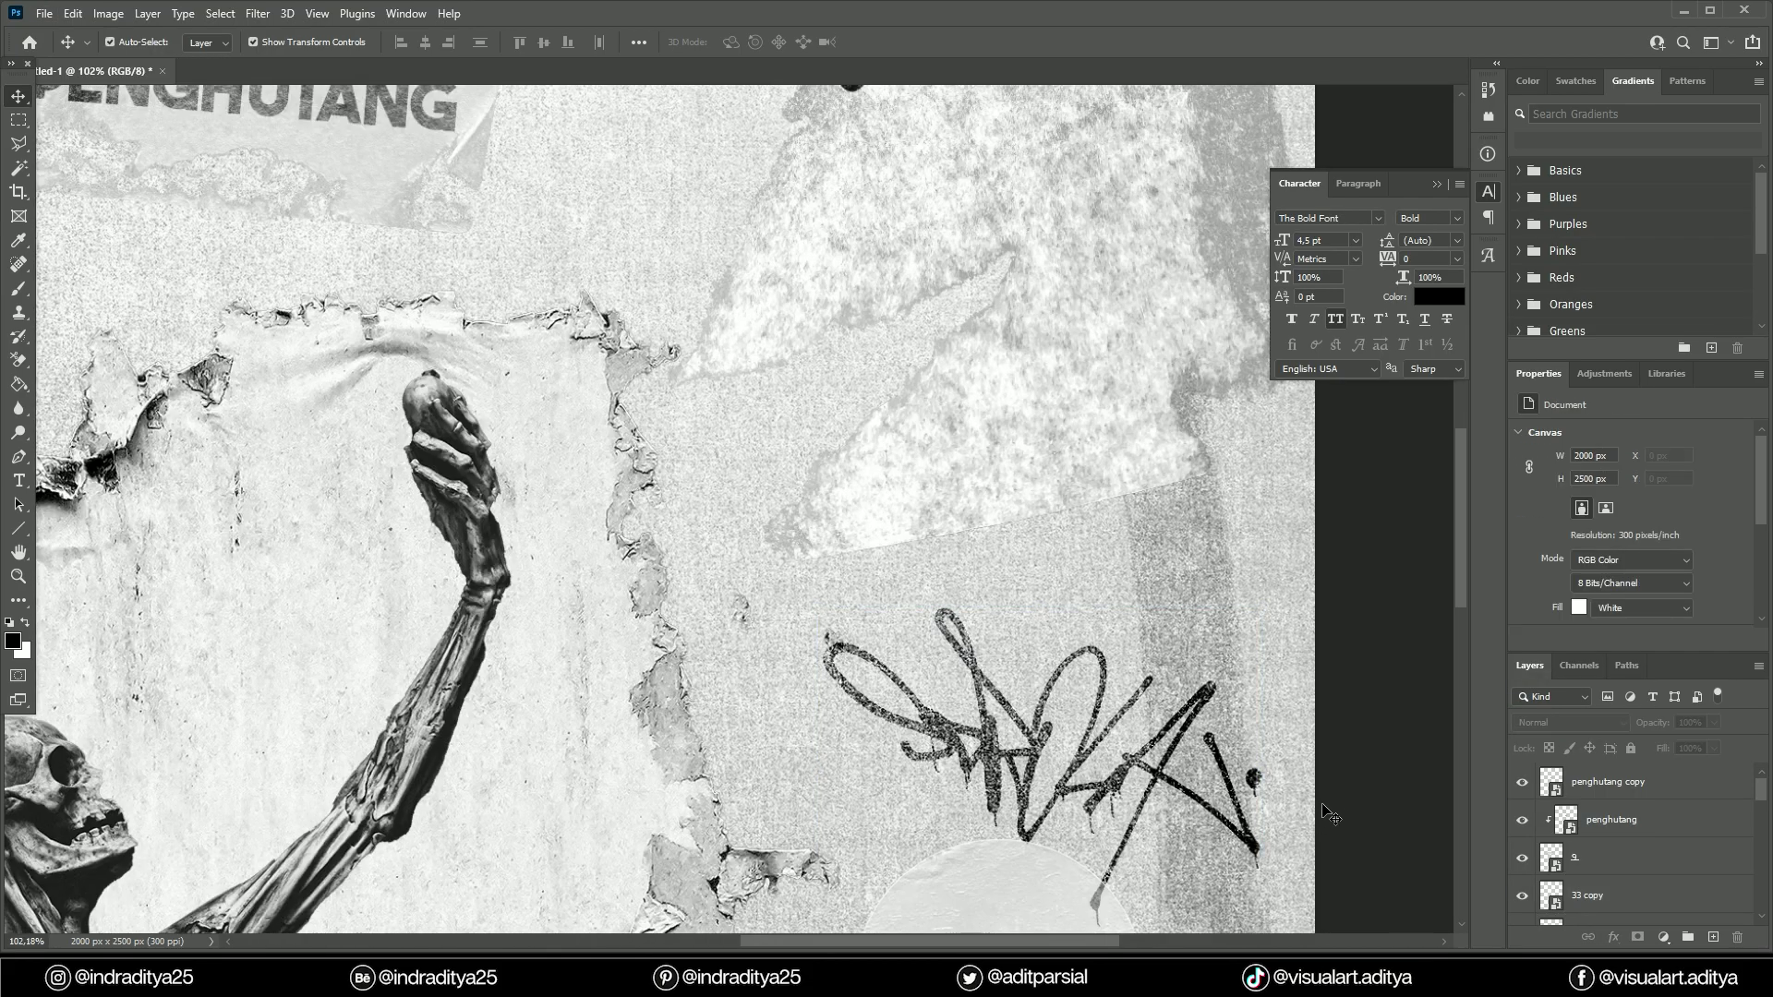
pyautogui.scroll(-2, 1155, 886)
pyautogui.click(1116, 878)
pyautogui.click(1238, 767)
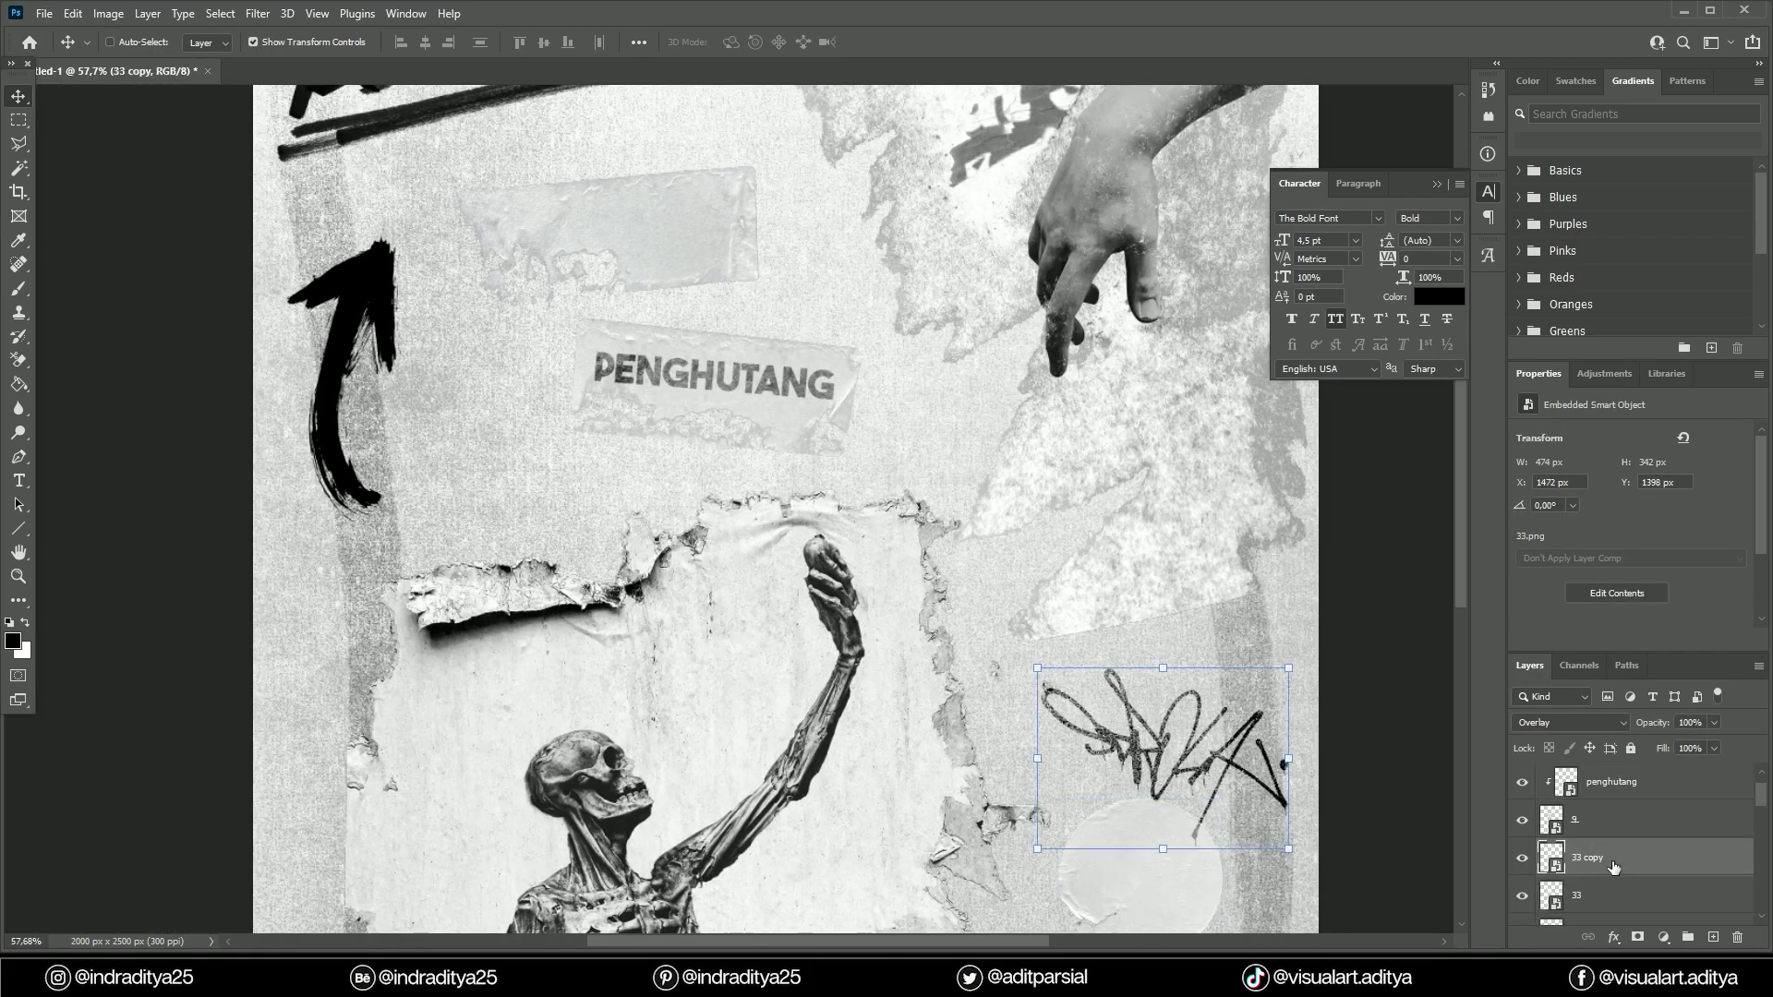
pyautogui.click(1612, 895)
pyautogui.click(1570, 722)
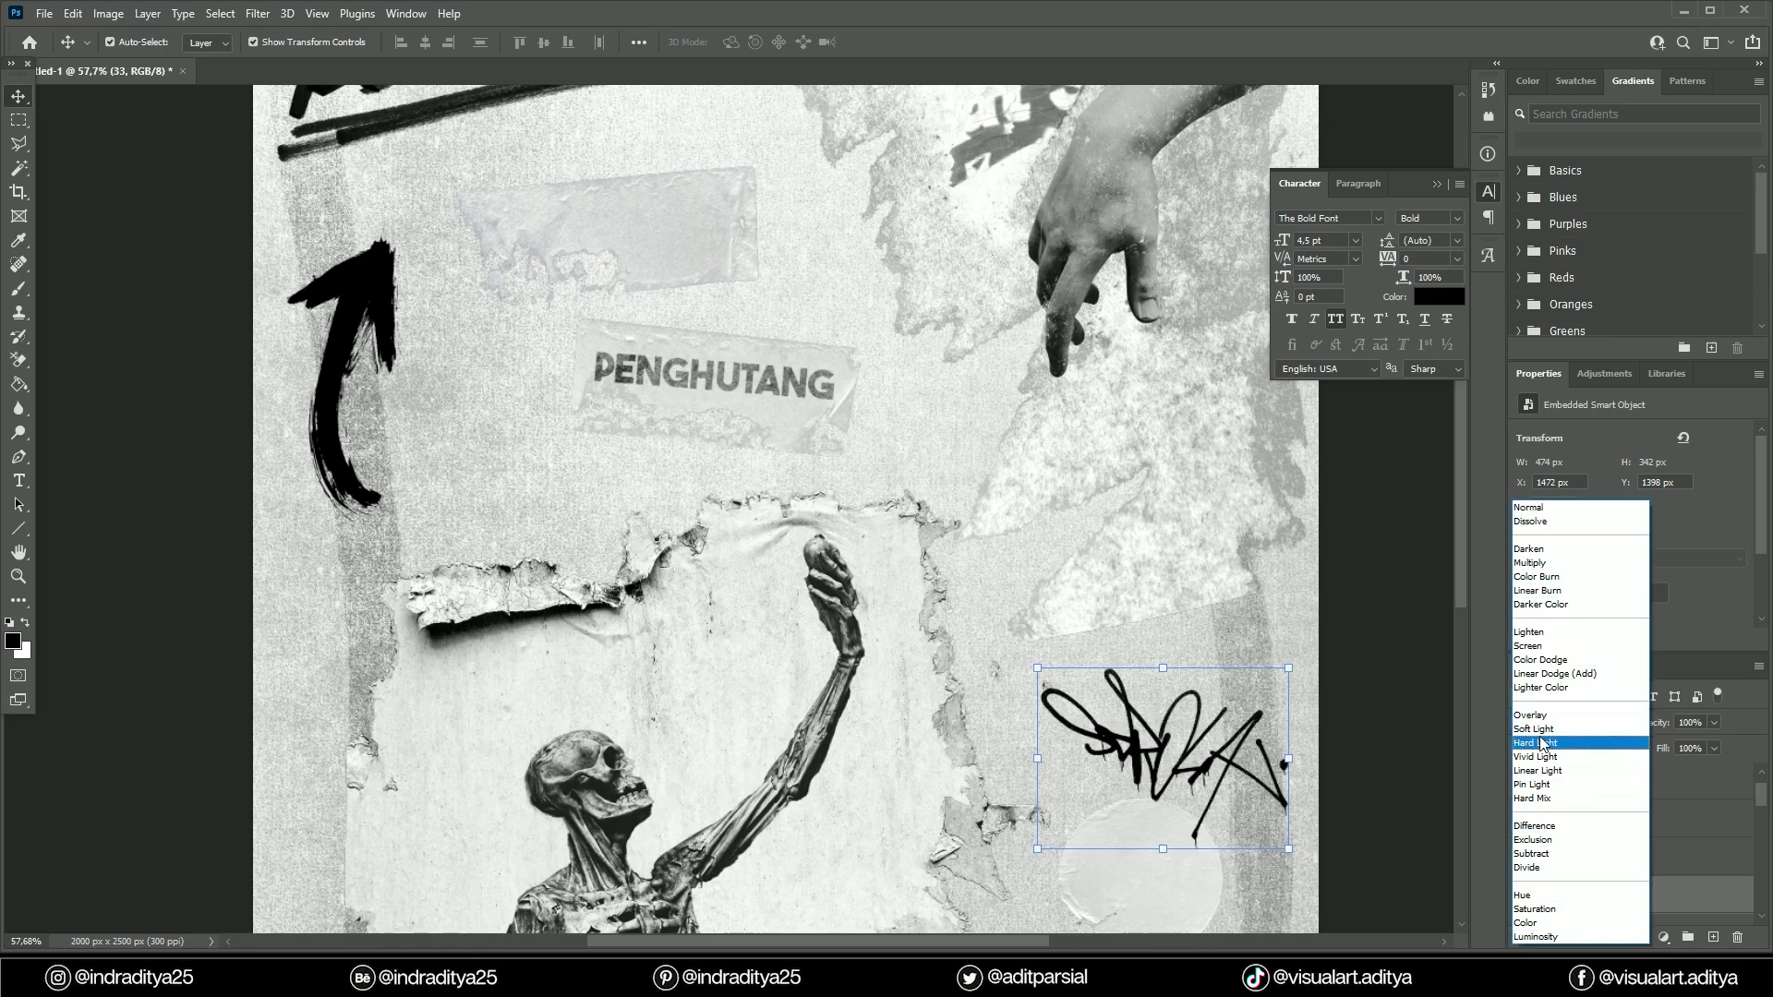
pyautogui.click(1665, 860)
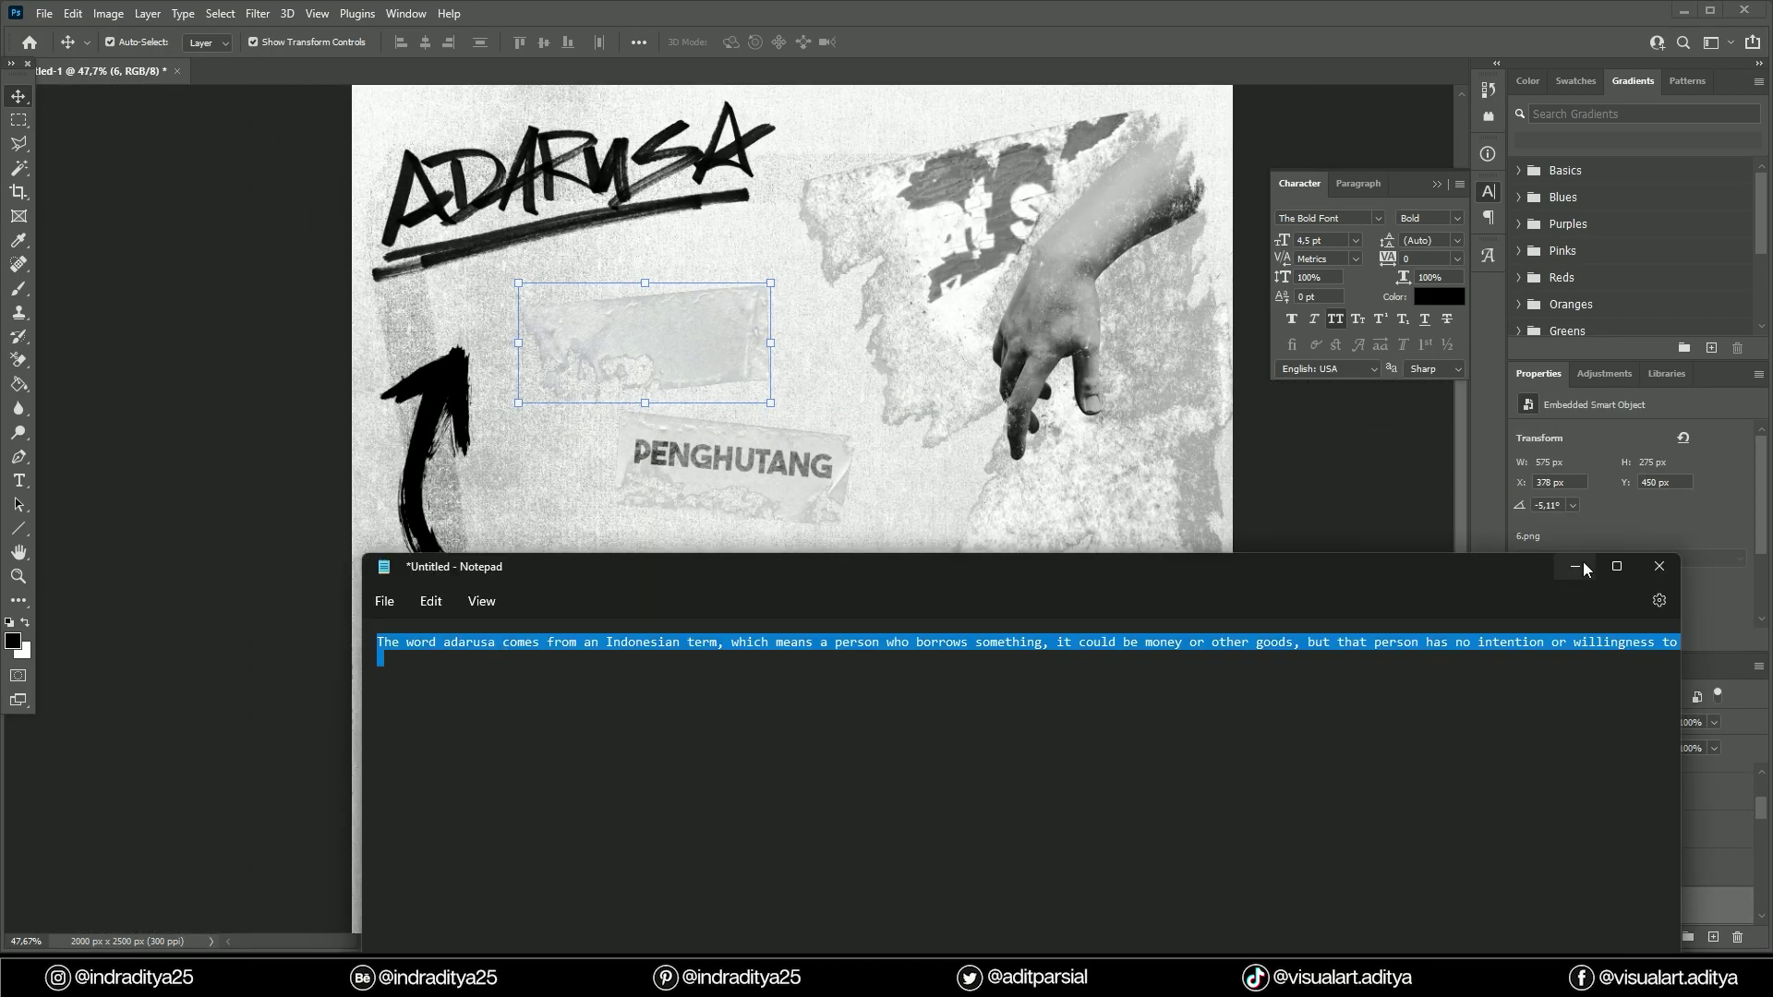
# Paste the Adarusa description paragraph in Articulat CF onto the upper tape strip.
pyautogui.hotkey('ctrl', 'v')
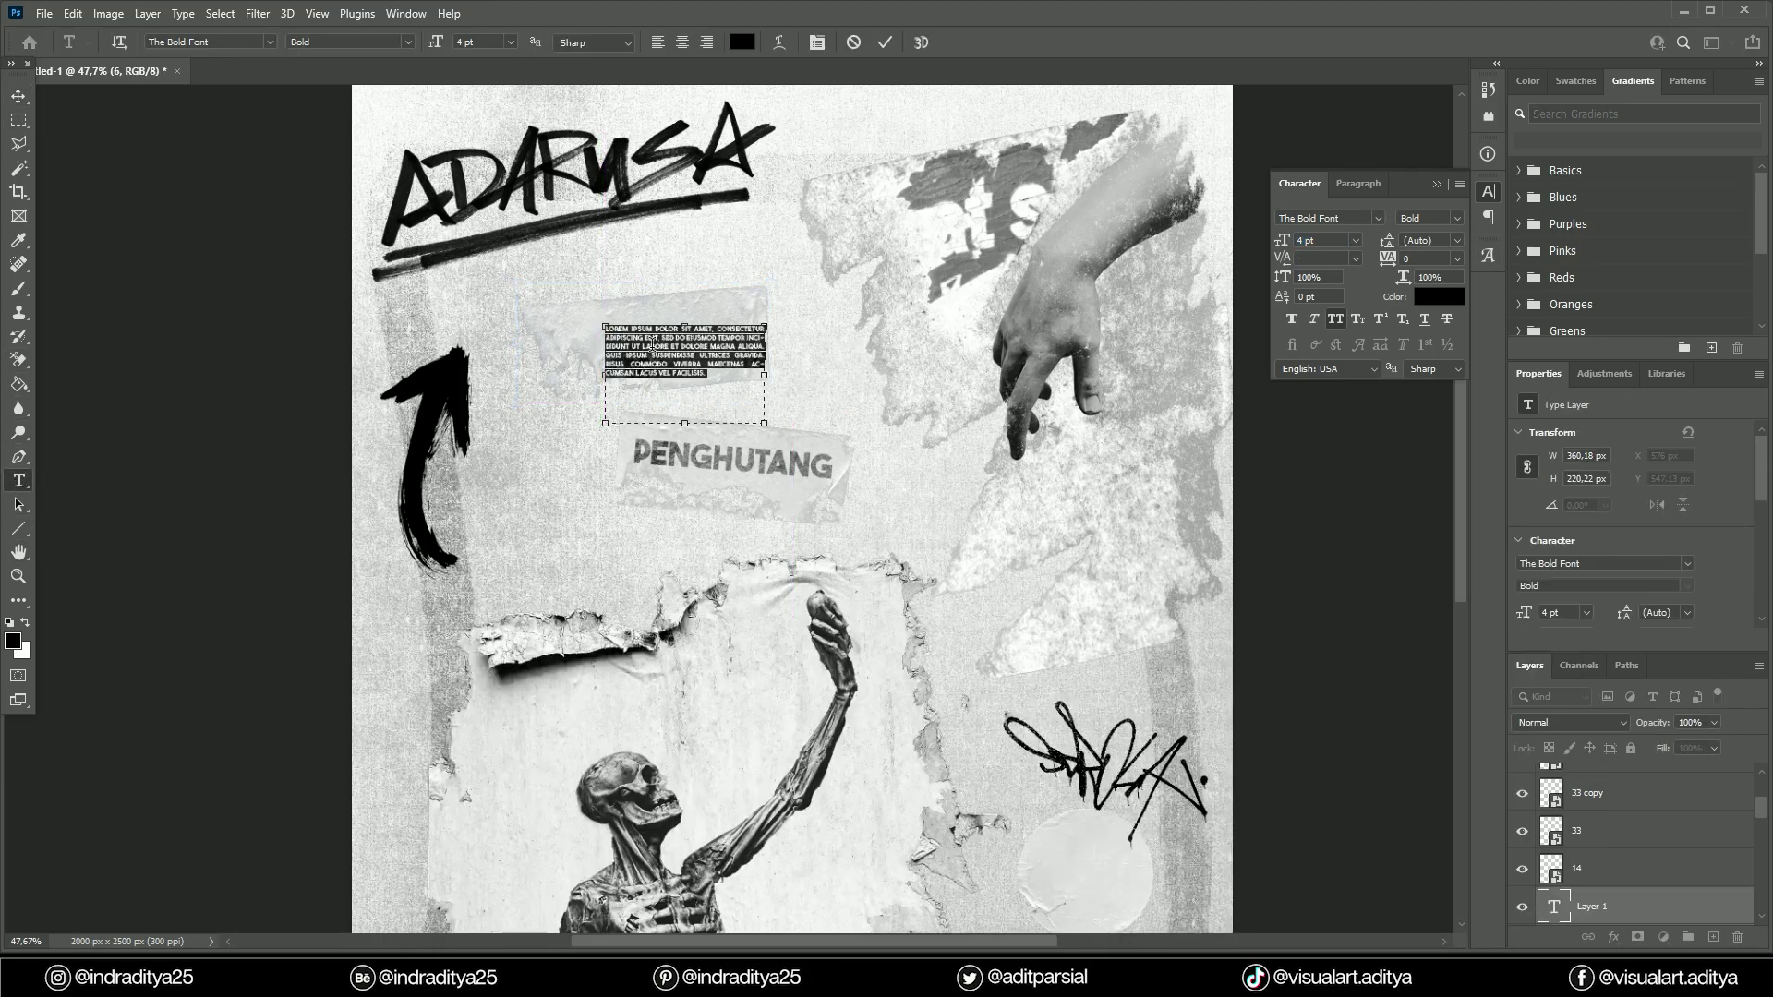
pyautogui.click(1330, 218)
pyautogui.click(1392, 558)
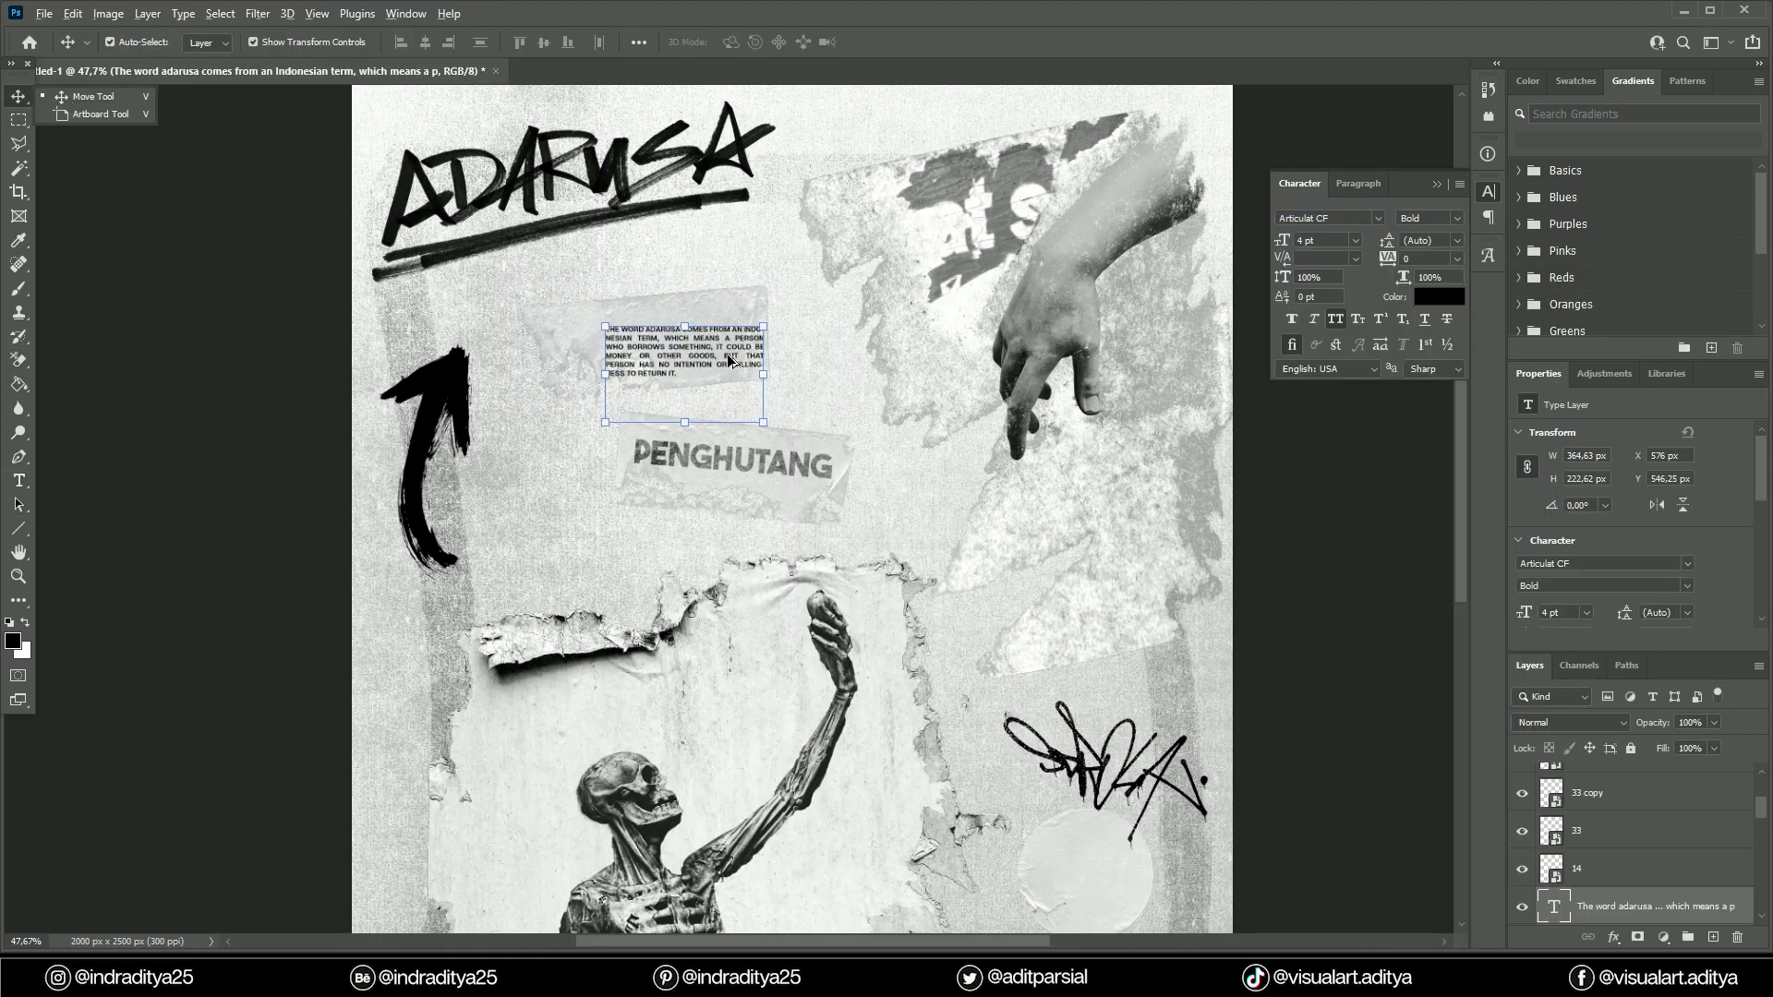
pyautogui.moveTo(799, 393); pyautogui.dragTo(751, 393)
pyautogui.moveTo(628, 388); pyautogui.dragTo(661, 343)
# Tilt the paragraph to match the tape and set it to 4,5 pt.
pyautogui.hotkey('ctrl', 't')
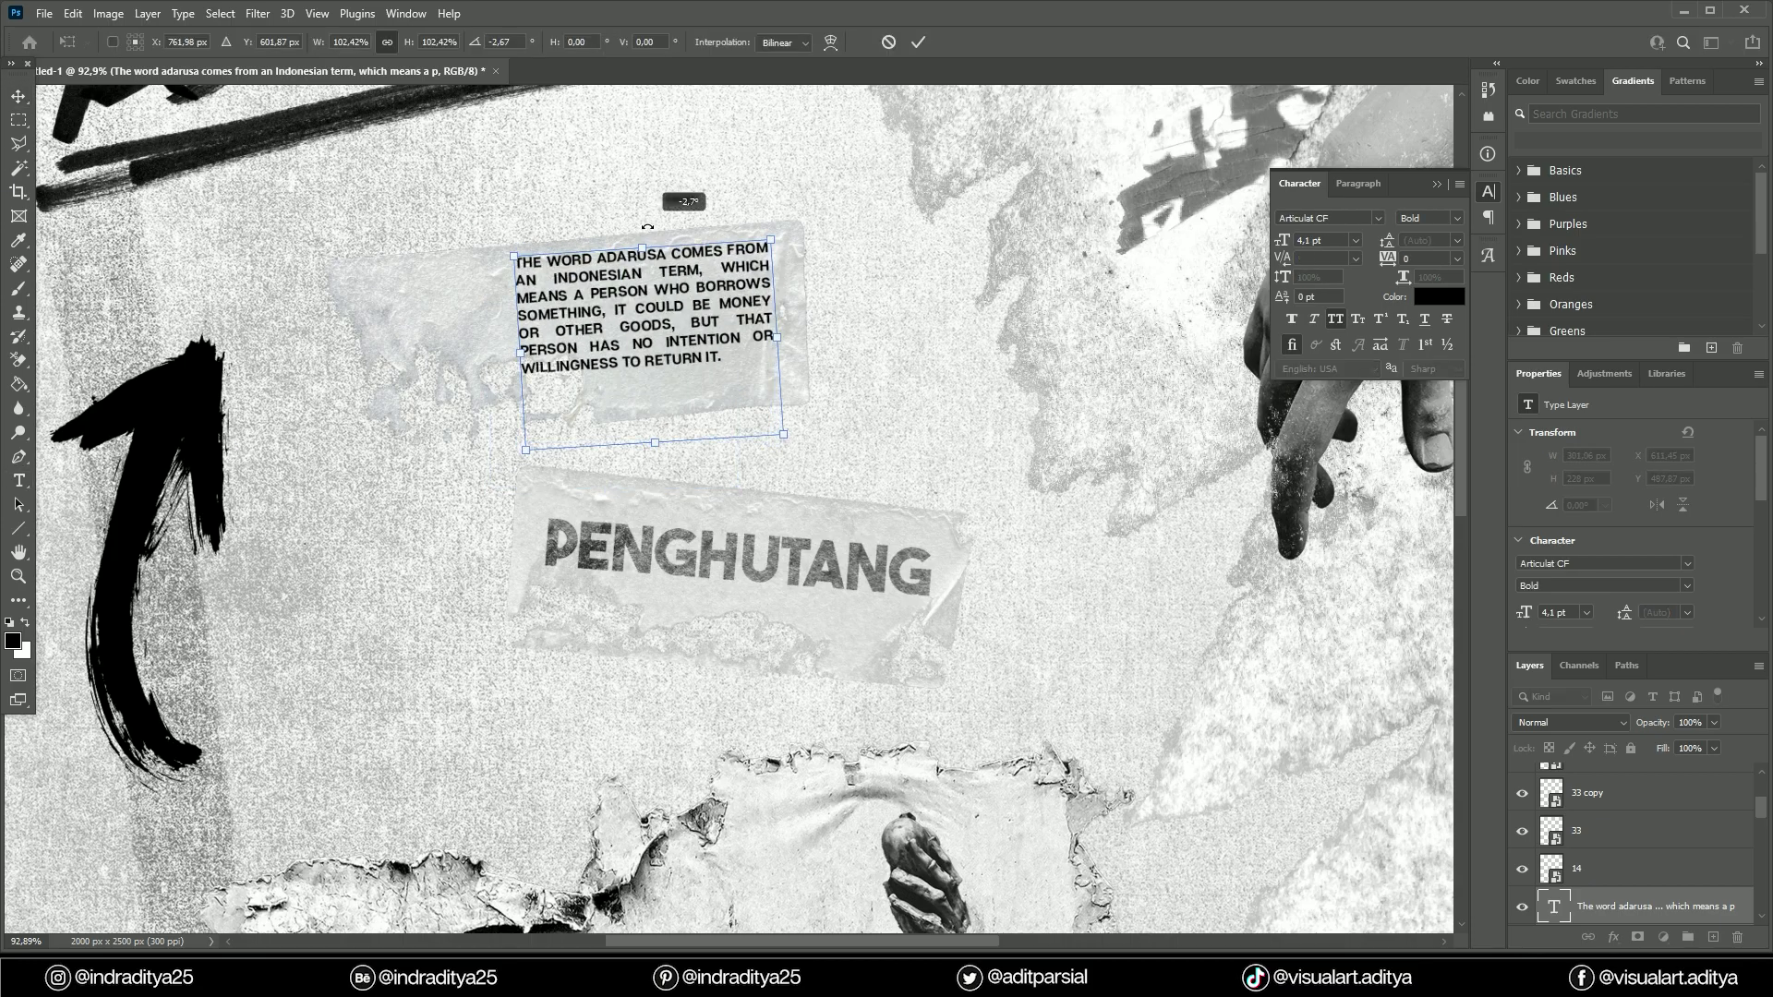
pyautogui.moveTo(822, 222); pyautogui.dragTo(693, 198)
pyautogui.press('Return')
pyautogui.press('Return')
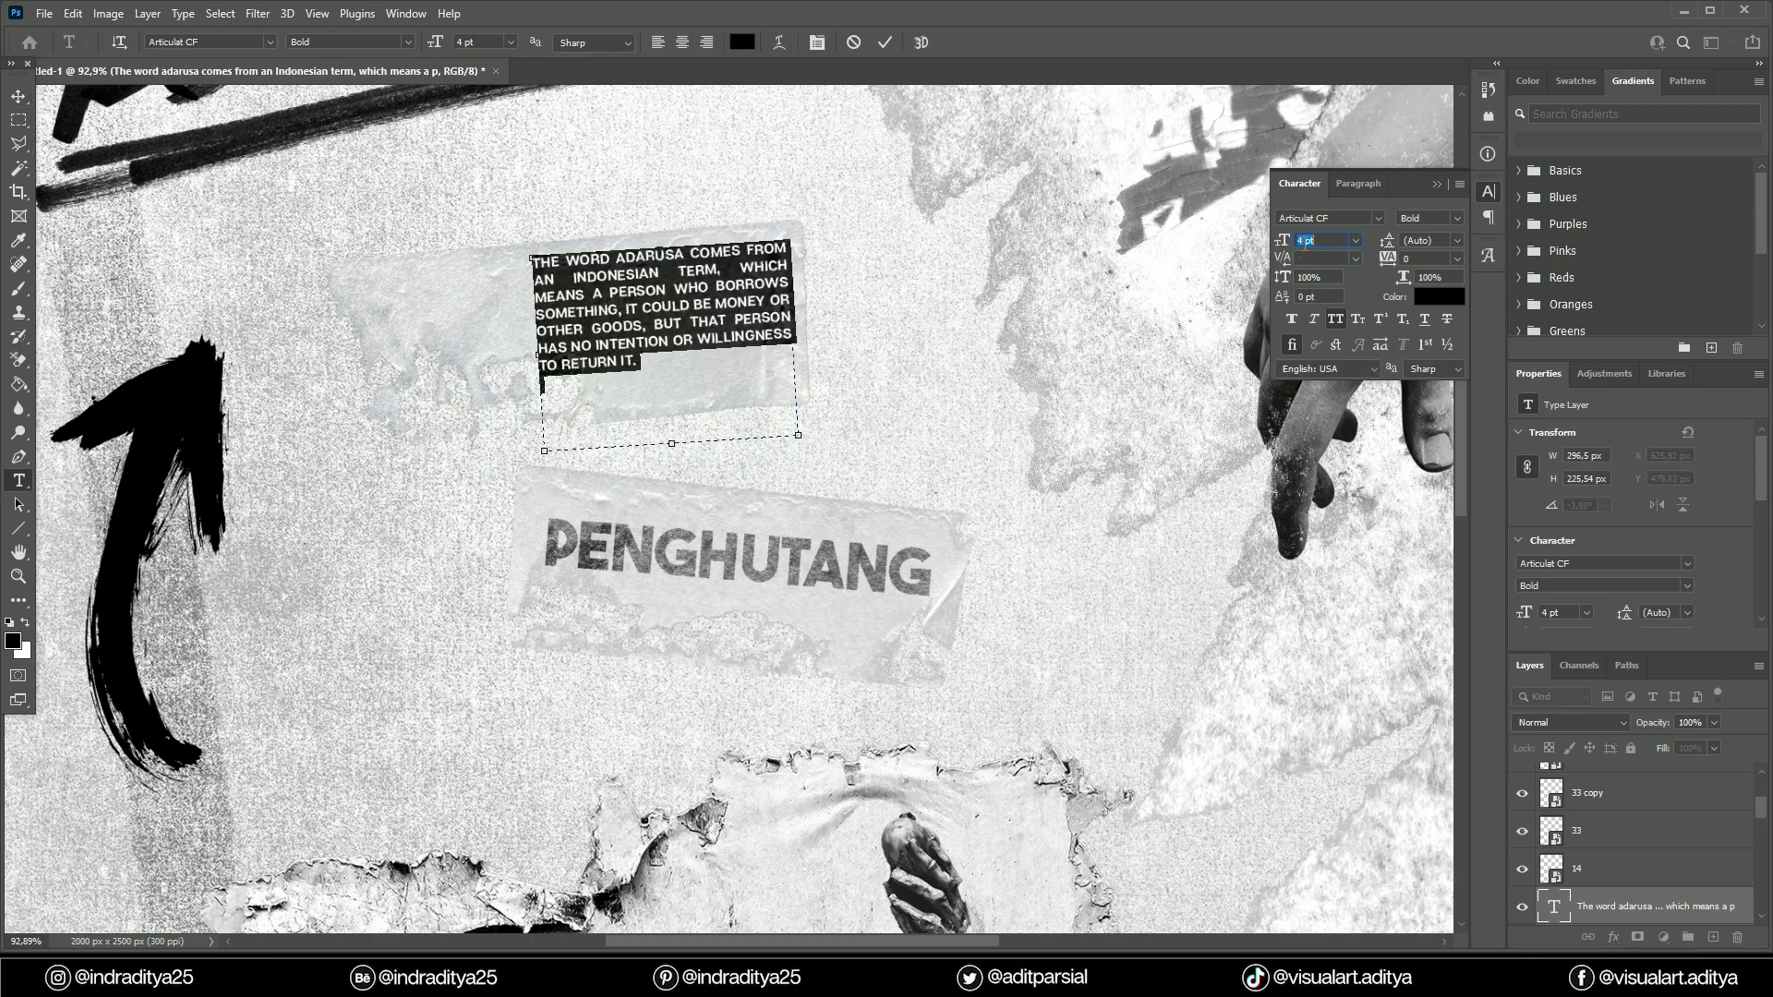
pyautogui.write('4,5')
pyautogui.press('Return')
pyautogui.moveTo(538, 354); pyautogui.dragTo(554, 354)
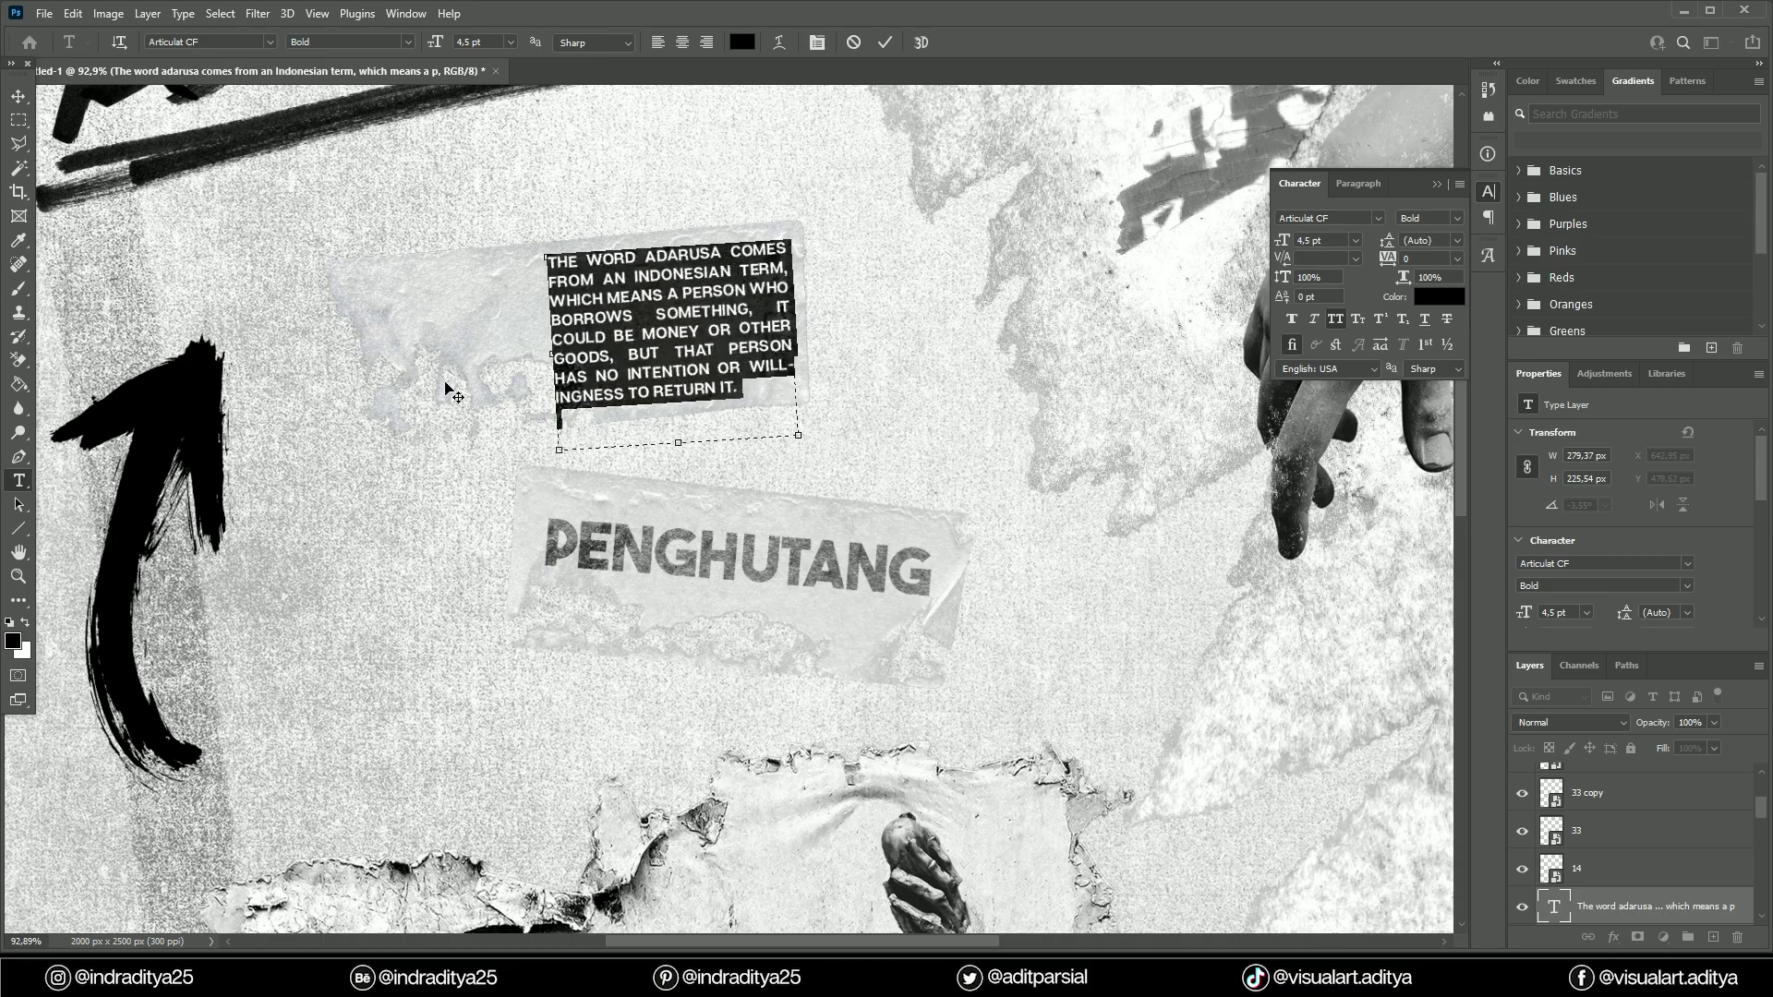
pyautogui.hotkey('ctrl', 'Return')
# Move the tape paper layer so it sits behind the paragraph.
pyautogui.hotkey('ctrl', '-')
pyautogui.hotkey('alt', '[')
pyautogui.hotkey('ctrl', 't')
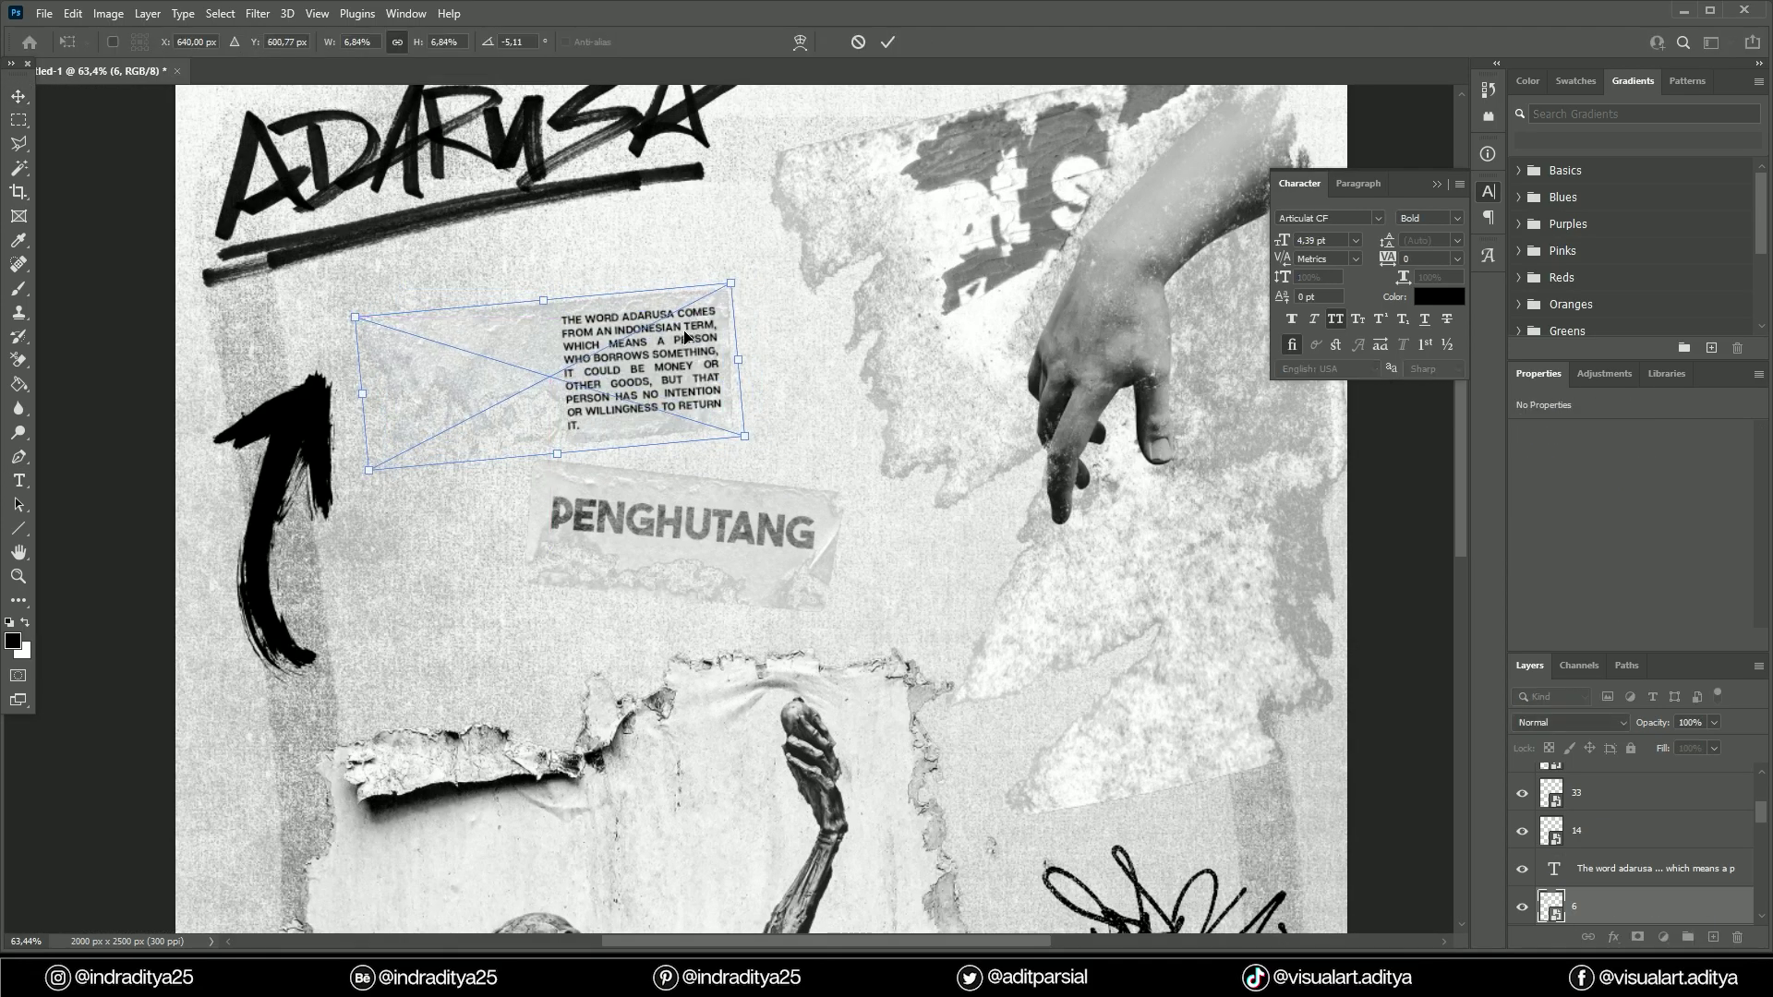
pyautogui.moveTo(686, 337); pyautogui.dragTo(647, 355)
pyautogui.press('Return')
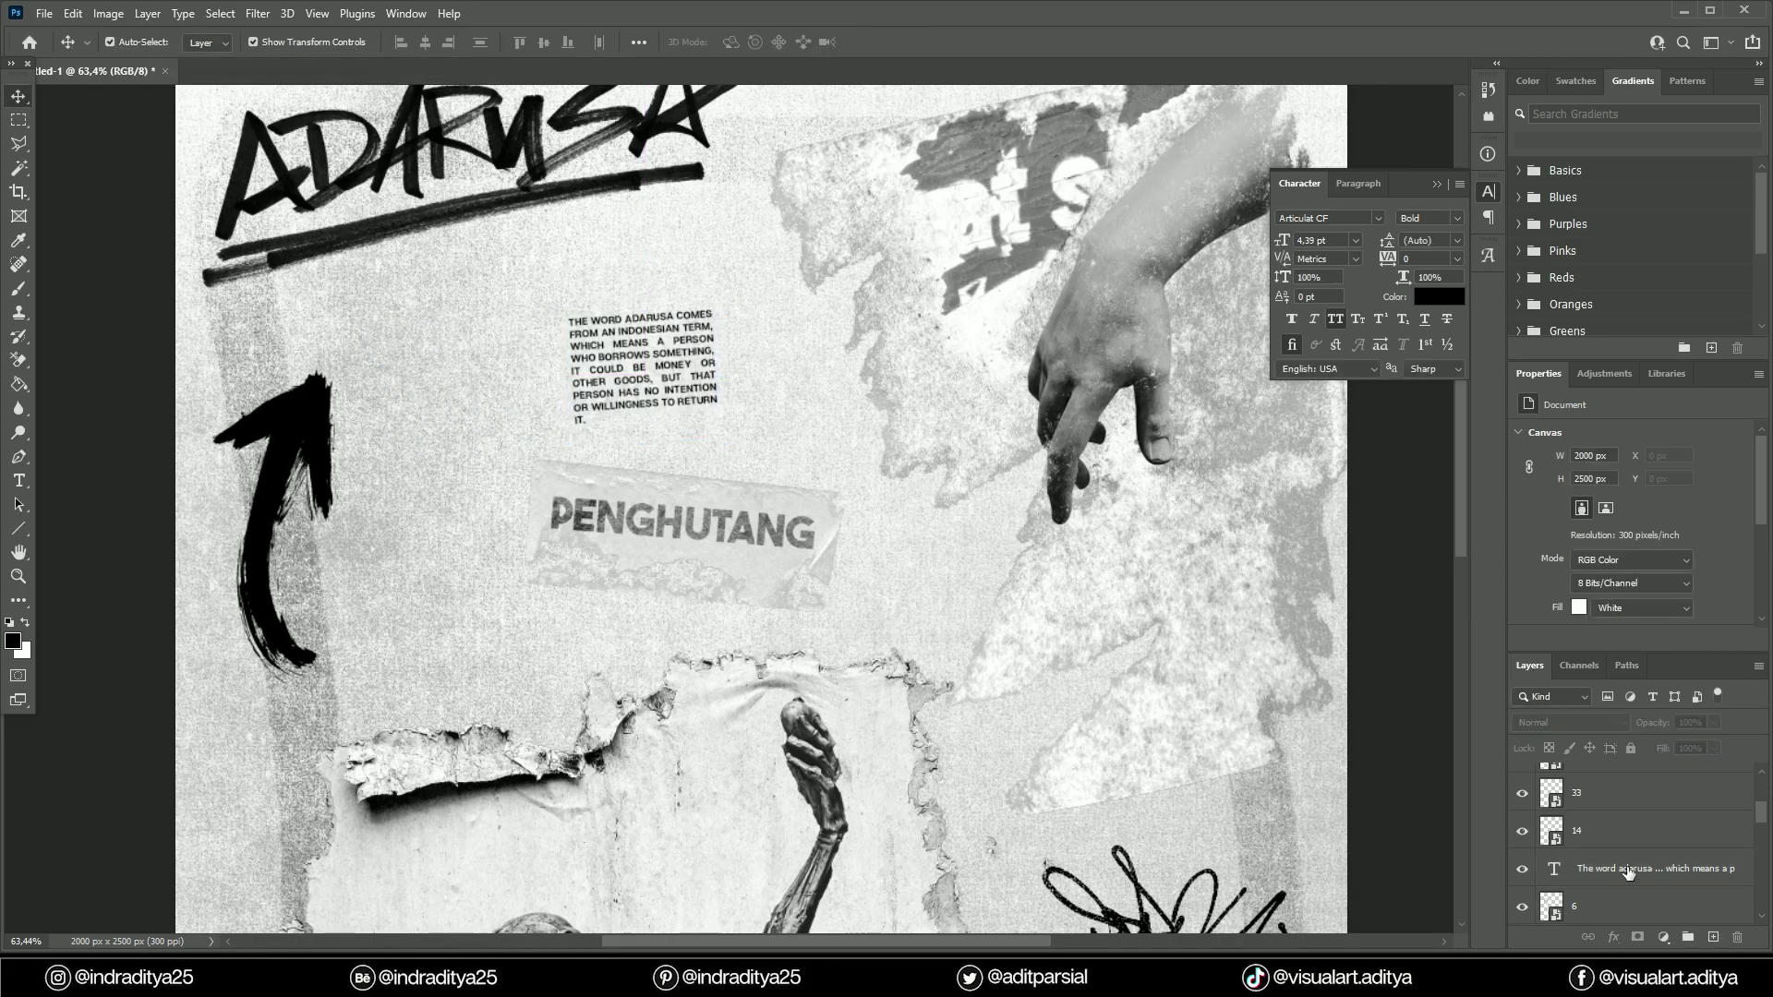
# Make the paragraph a smart object, blend it with Overlay, duplicate it, and adjust opacity.
pyautogui.rightClick(1628, 872)
pyautogui.click(1610, 277)
pyautogui.click(1570, 722)
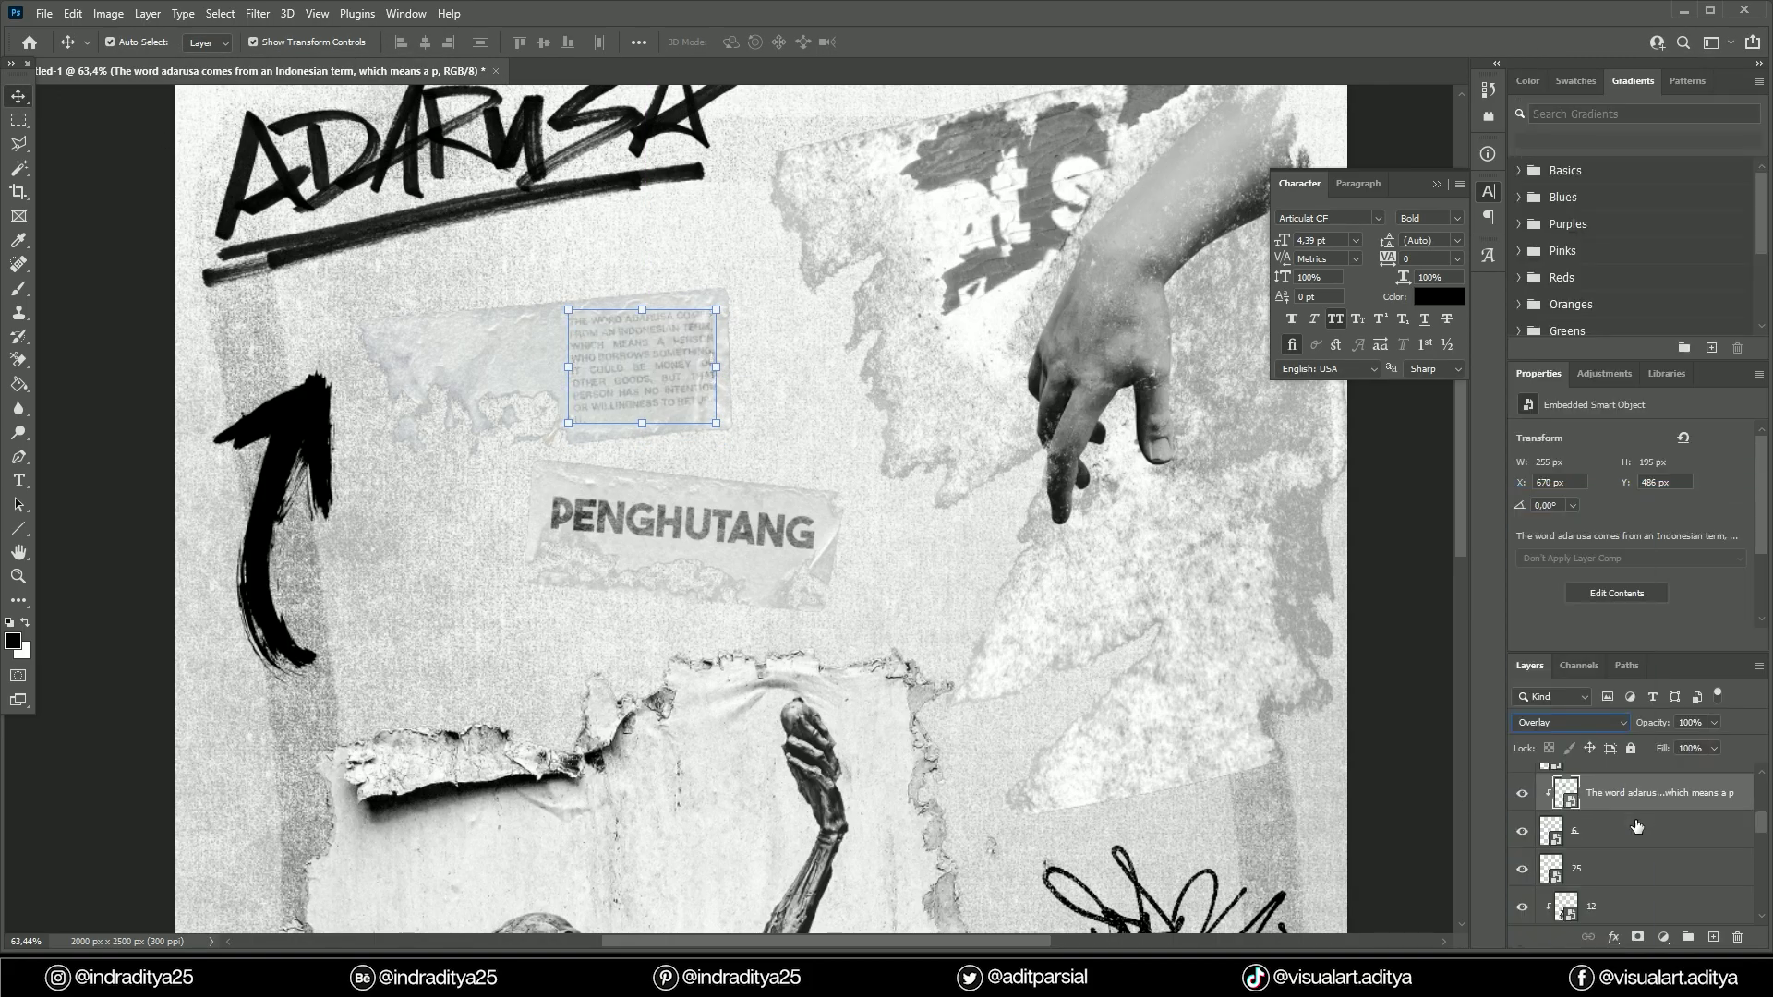
pyautogui.hotkey('ctrl', 'j')
pyautogui.click(1656, 848)
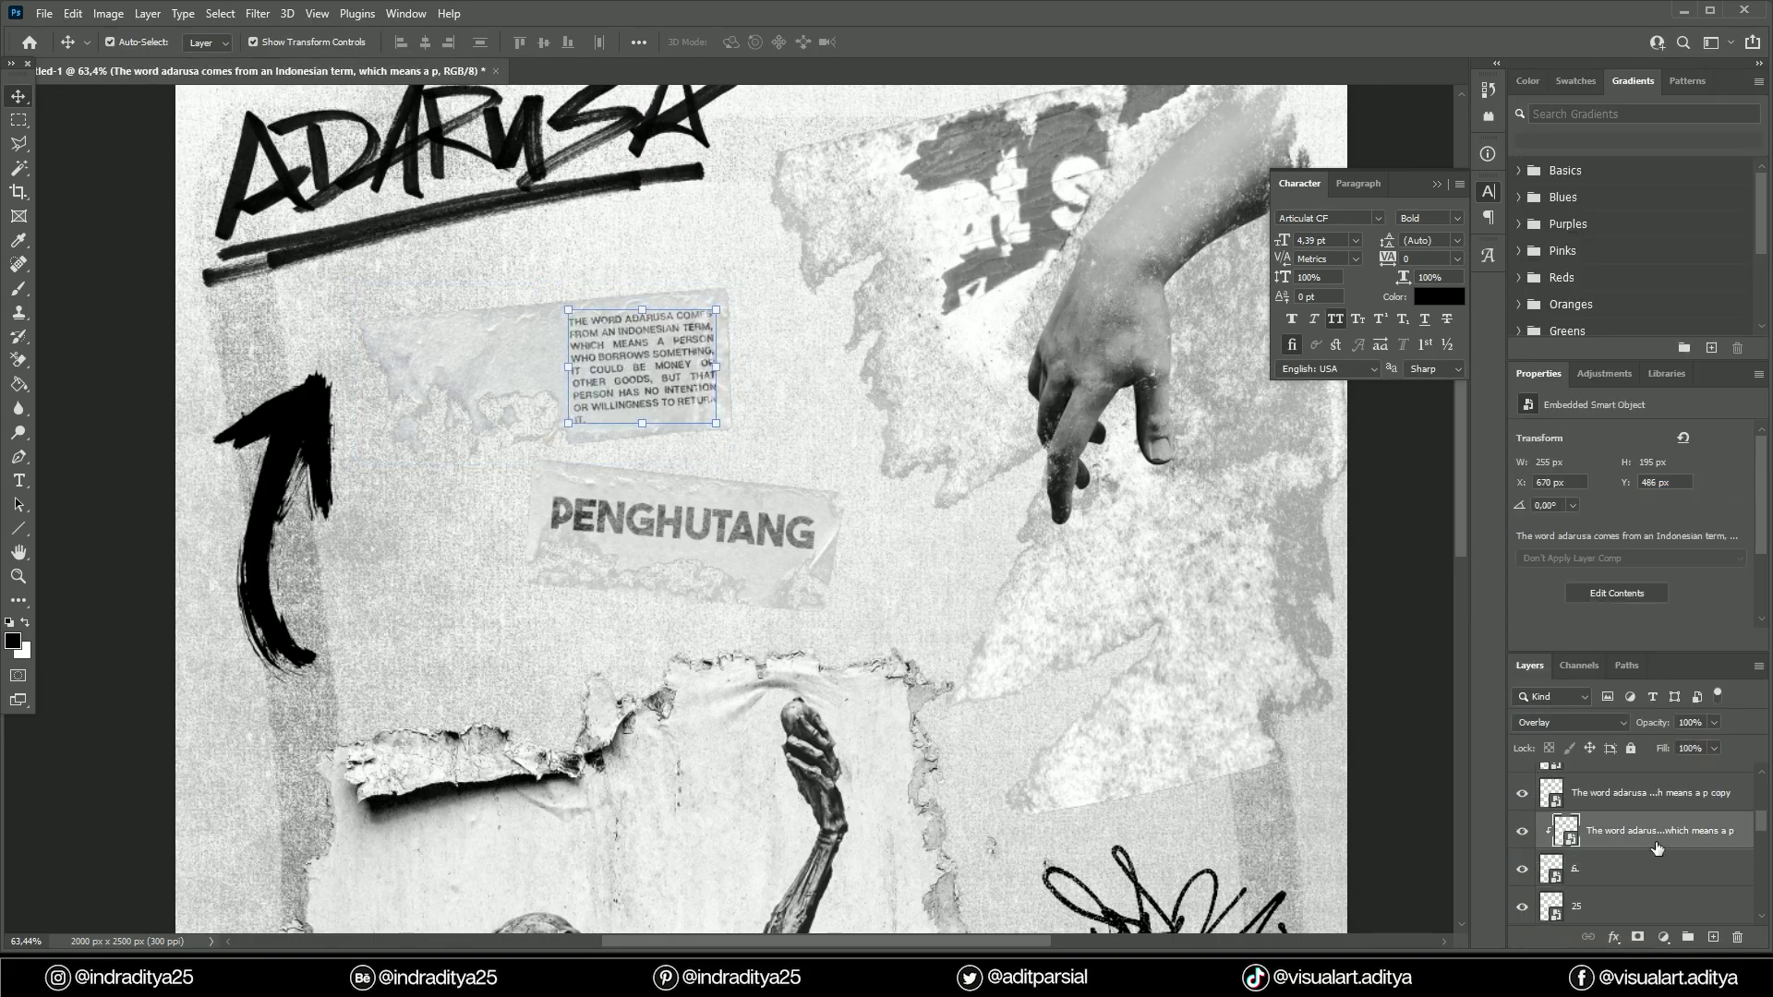
pyautogui.rightClick(1625, 793)
pyautogui.click(1515, 462)
# Duplicate the Adarusa text layer and clip the copy to the layer below.
pyautogui.hotkey('ctrl', 'j')
pyautogui.rightClick(1653, 792)
pyautogui.keyDown('alt'); pyautogui.scroll(-2, 739, 462); pyautogui.keyUp('alt')
pyautogui.click(1715, 722)
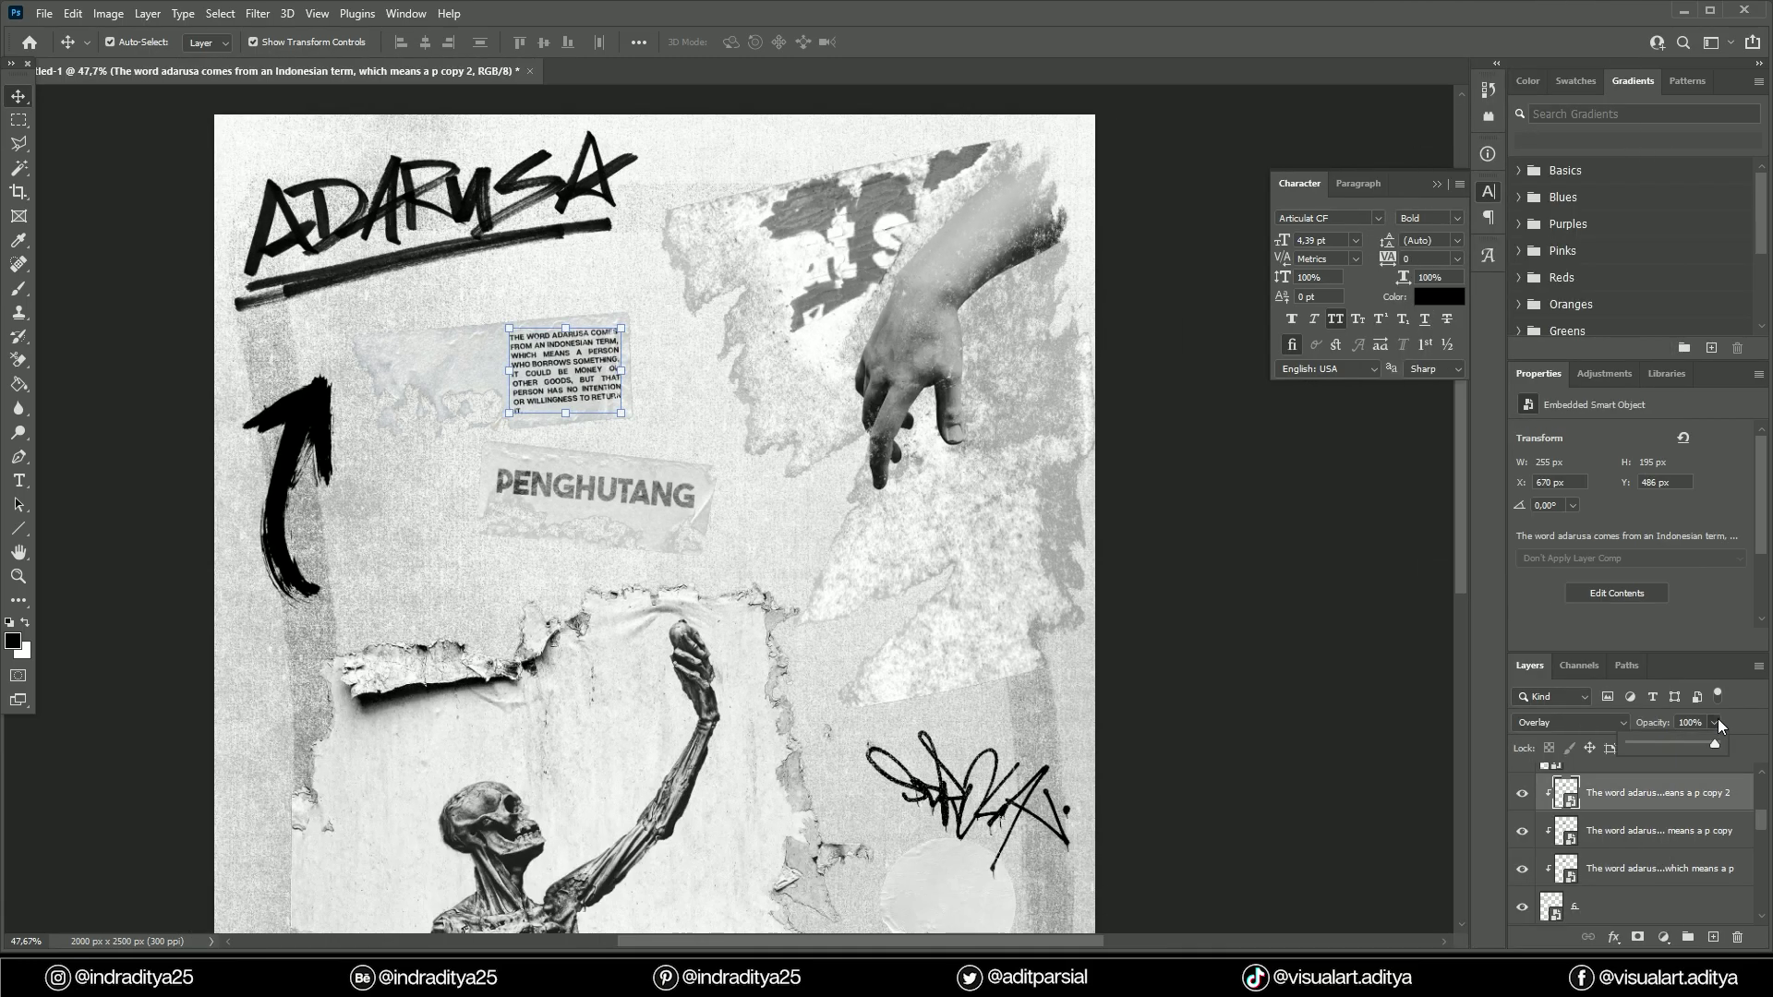
pyautogui.keyDown('alt'); pyautogui.scroll(2, 1253, 643); pyautogui.keyUp('alt')
# Place the barcode image, shrunk and tilted, beside the text panel.
pyautogui.press('super+e')
pyautogui.scroll(-5, 1477, 554)
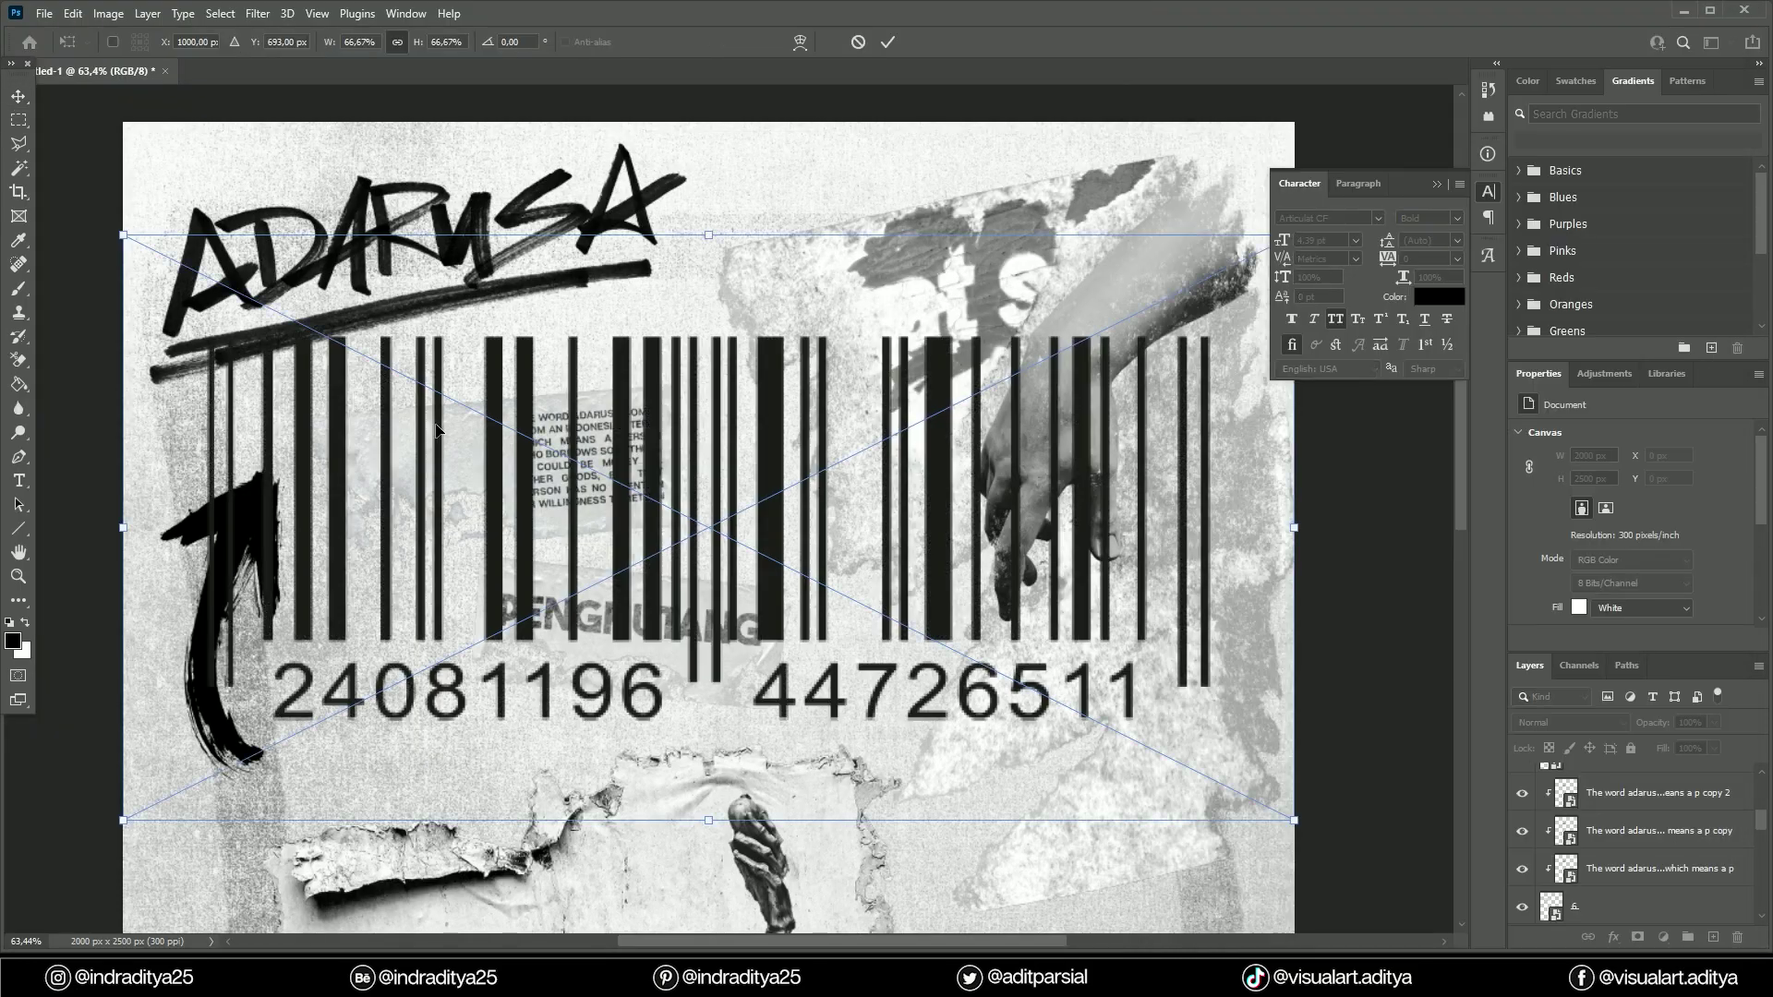
pyautogui.moveTo(1229, 298); pyautogui.dragTo(514, 594)
pyautogui.moveTo(351, 688); pyautogui.dragTo(440, 452)
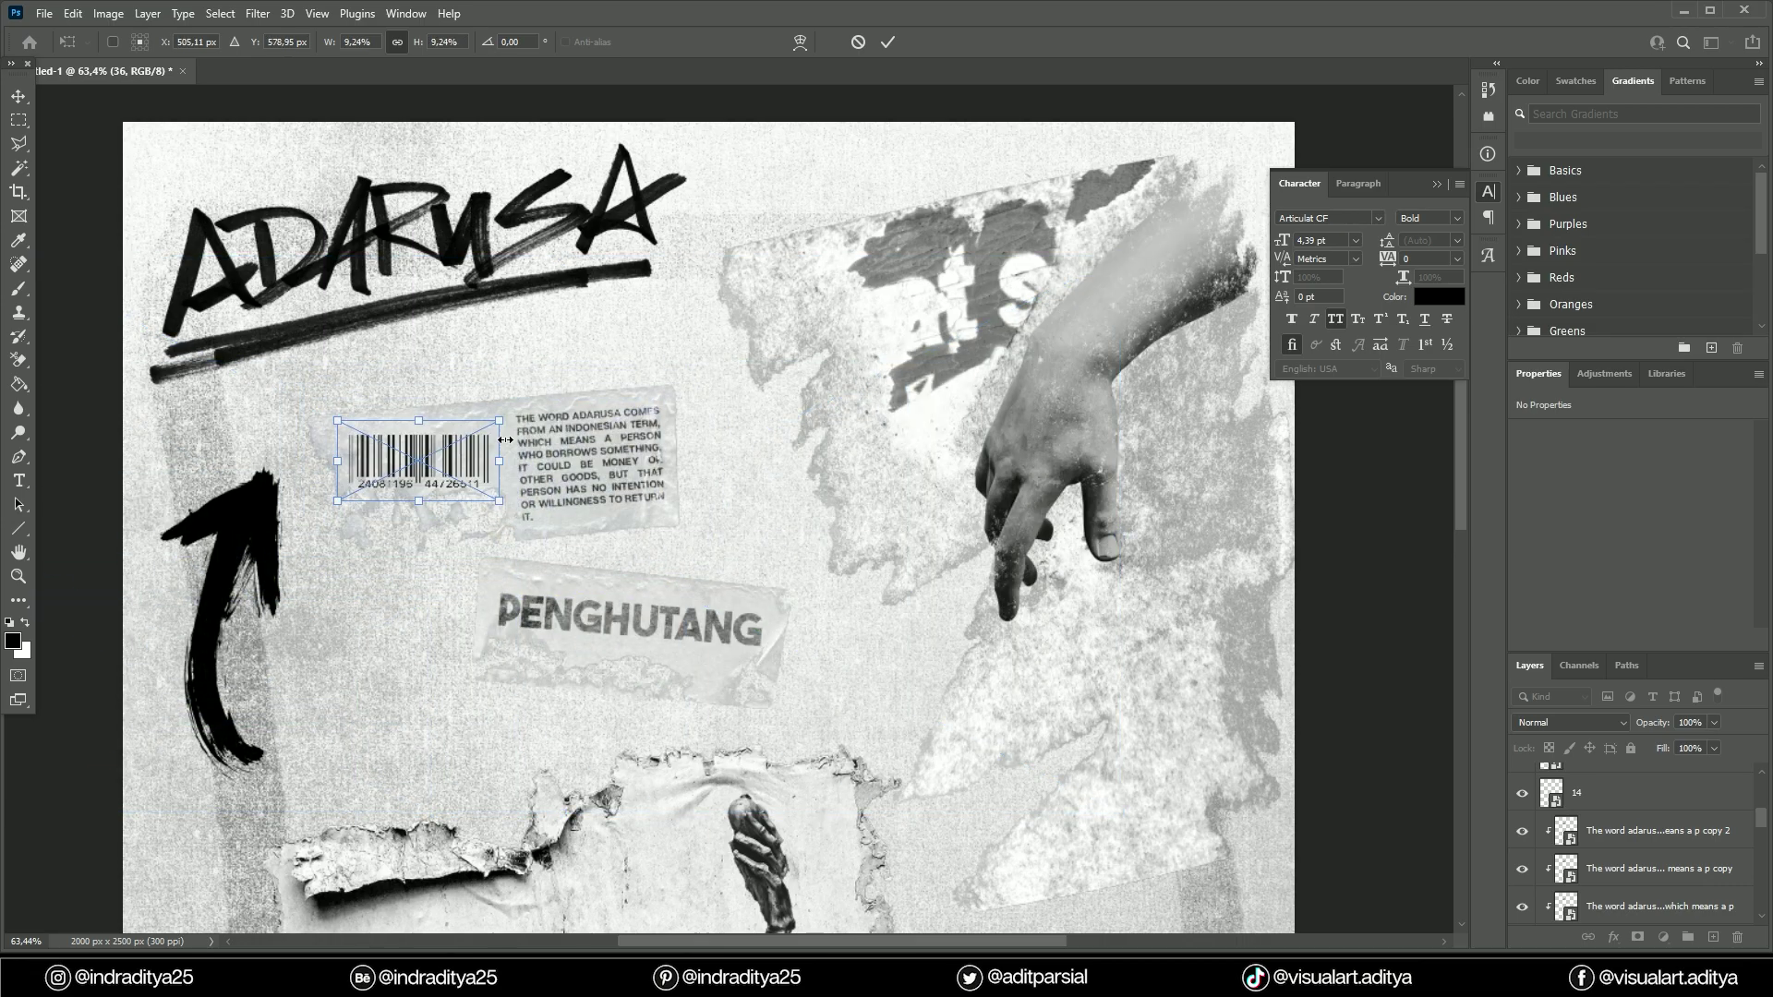
pyautogui.press('Return')
# Duplicate the barcode layer and set its blend mode to Overlay.
pyautogui.scroll(3, 1699, 787)
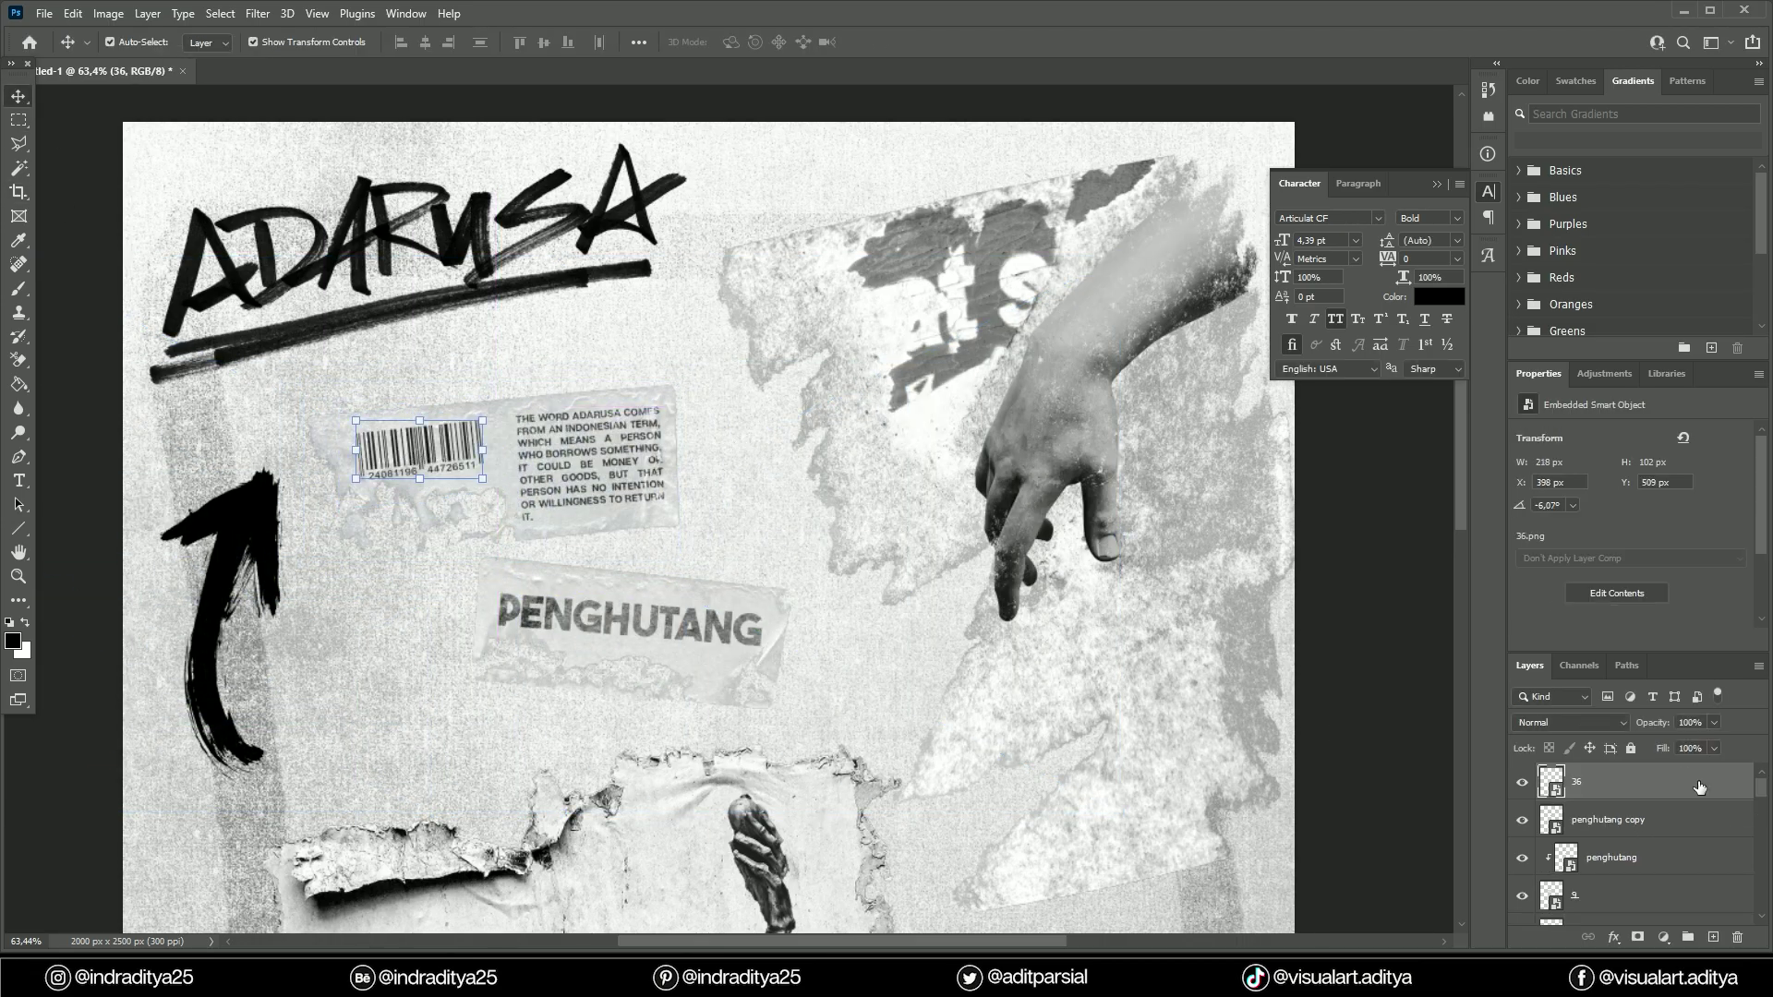
pyautogui.click(1522, 782)
pyautogui.moveTo(1579, 783); pyautogui.dragTo(1656, 814)
pyautogui.click(1570, 722)
pyautogui.click(1570, 757)
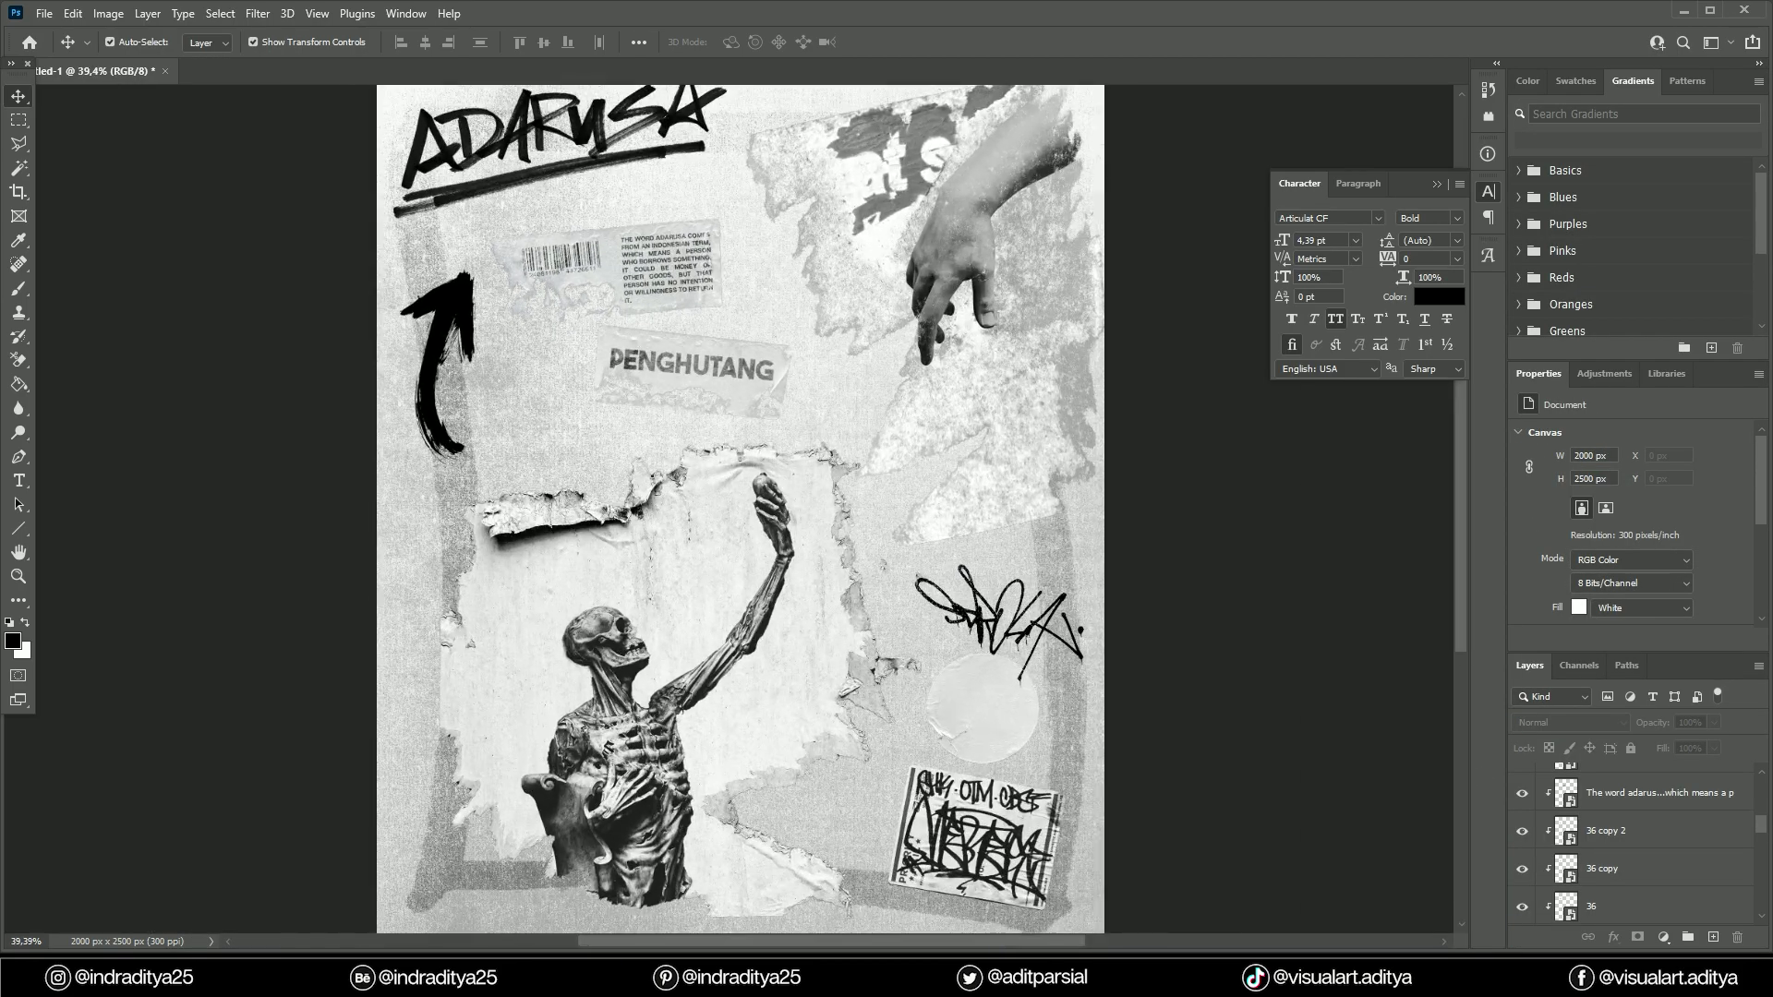
# Place the 05.png and 09.png tape scraps, scaled and tilted, beside the skeleton.
pyautogui.moveTo(1504, 221); pyautogui.dragTo(384, 594)
pyautogui.moveTo(258, 495); pyautogui.dragTo(409, 577)
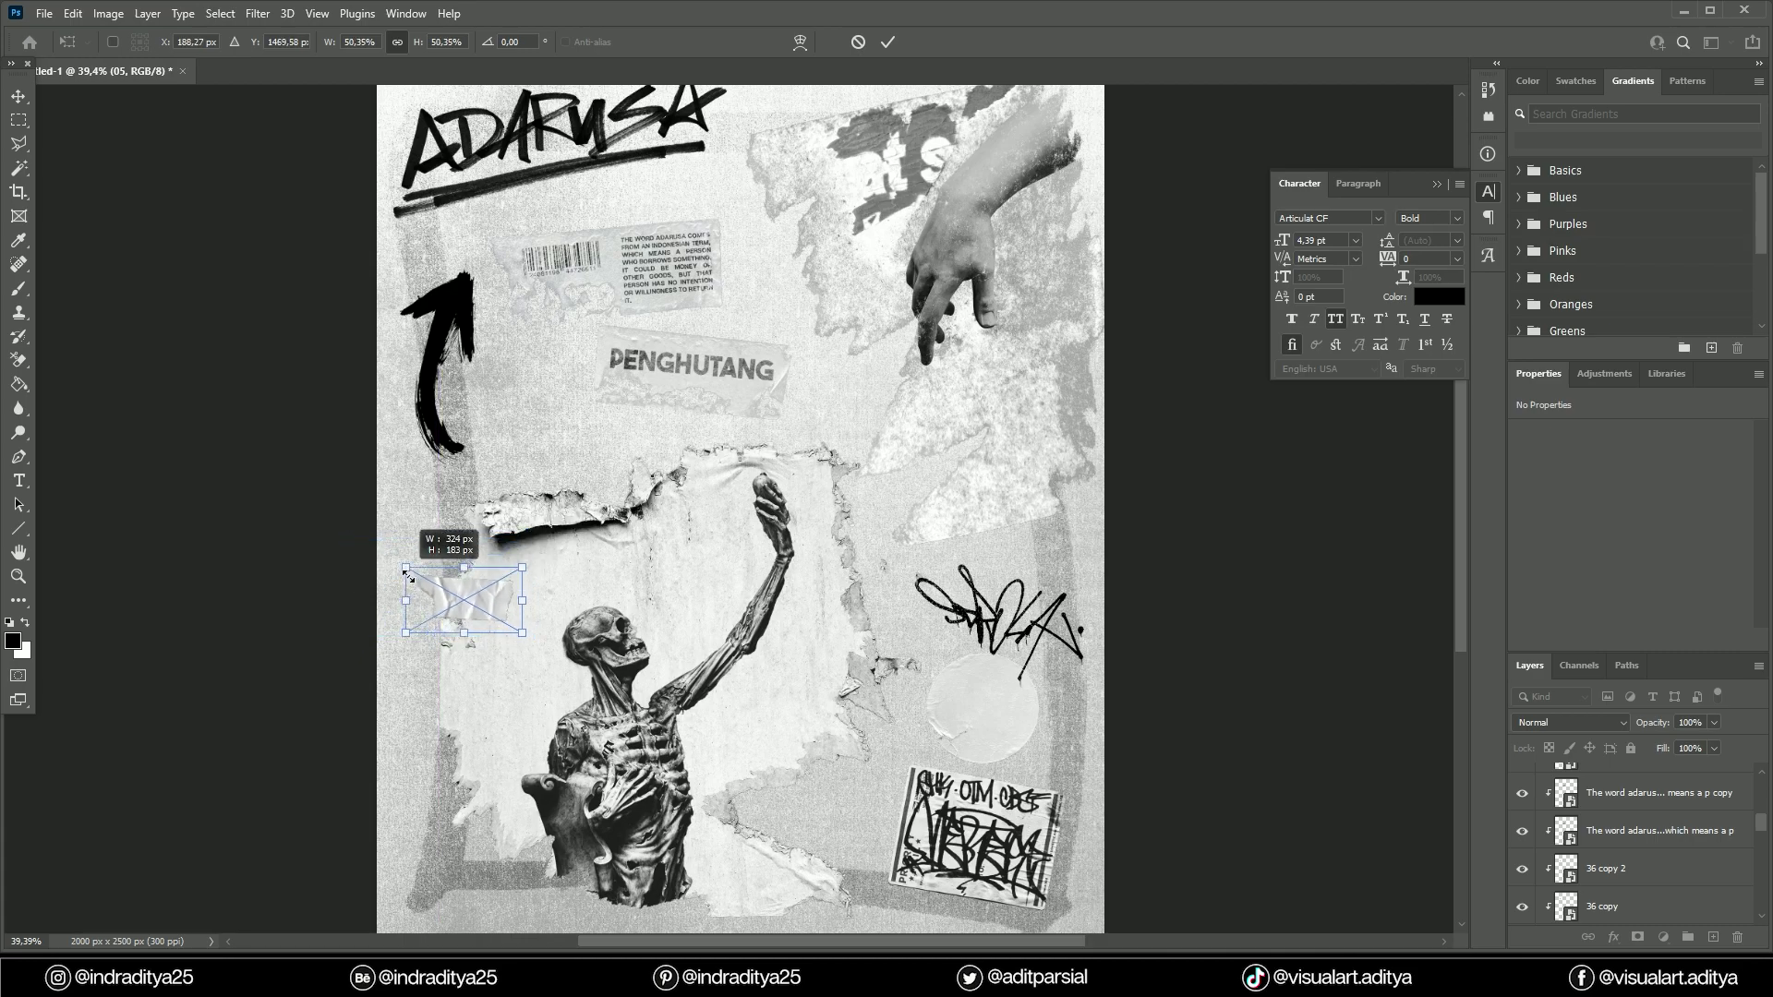
pyautogui.press('Return')
pyautogui.moveTo(1495, 406); pyautogui.dragTo(434, 794)
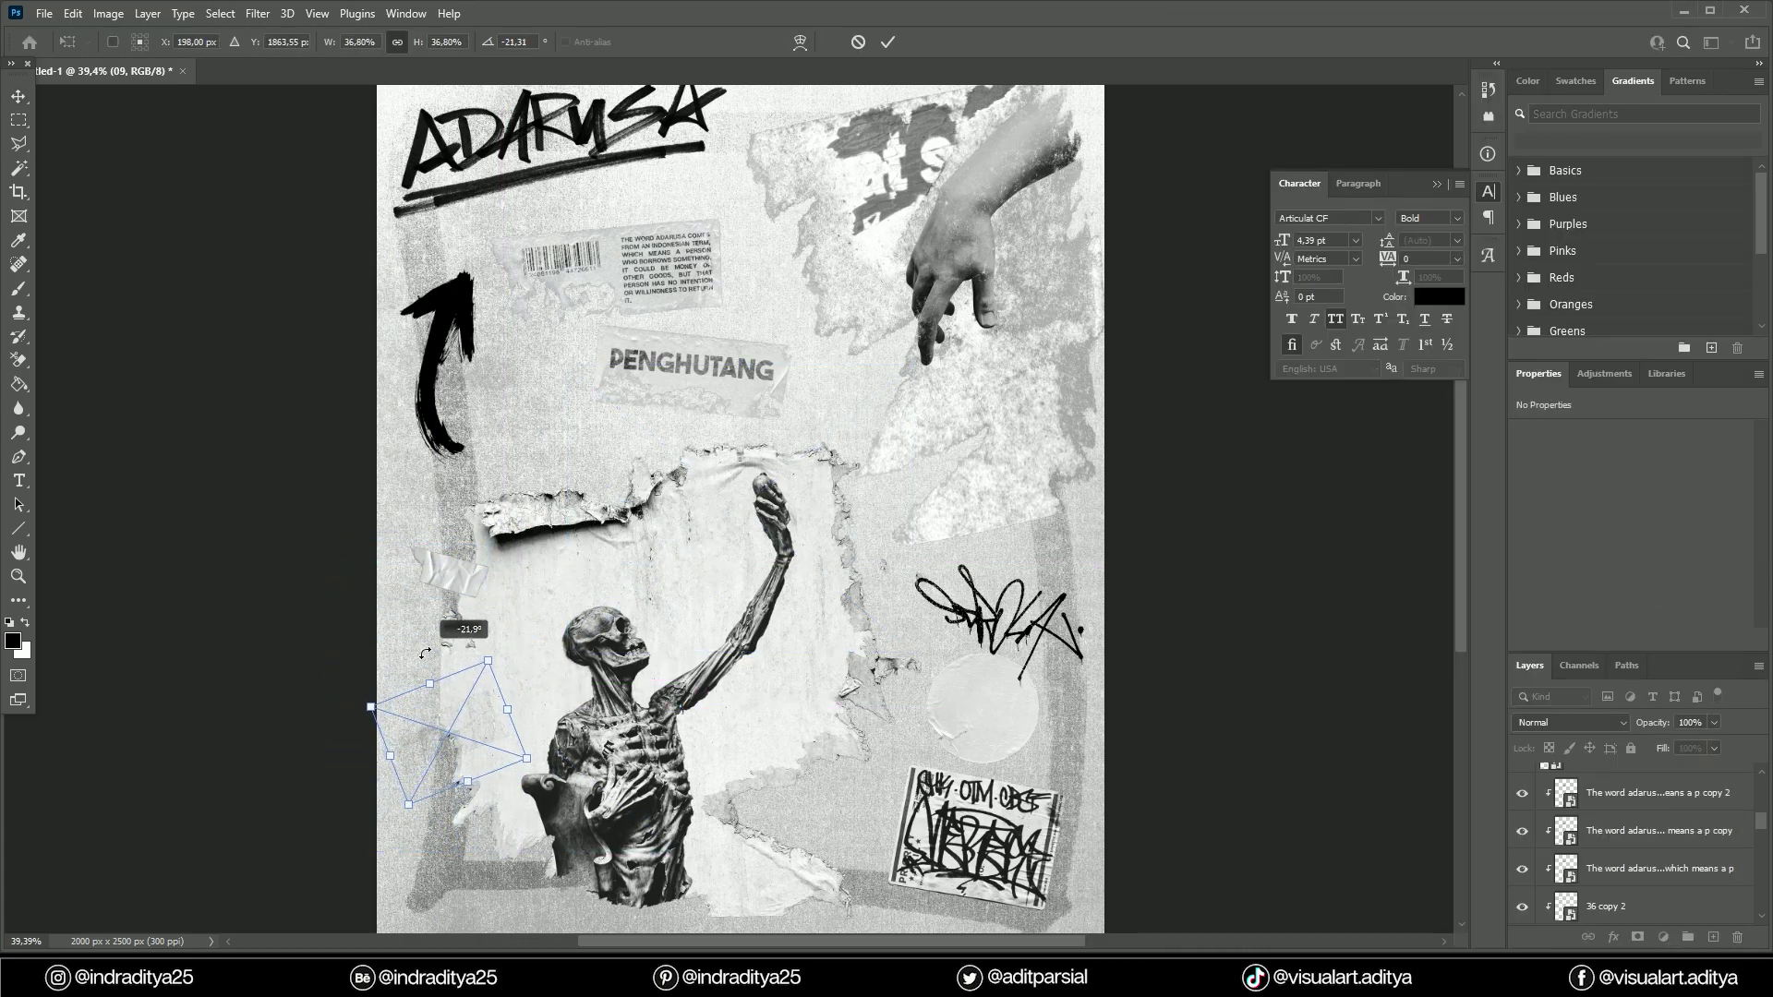
pyautogui.press('Return')
# Select the label layer and then the 09 tape layer in the Layers panel.
pyautogui.click(1653, 830)
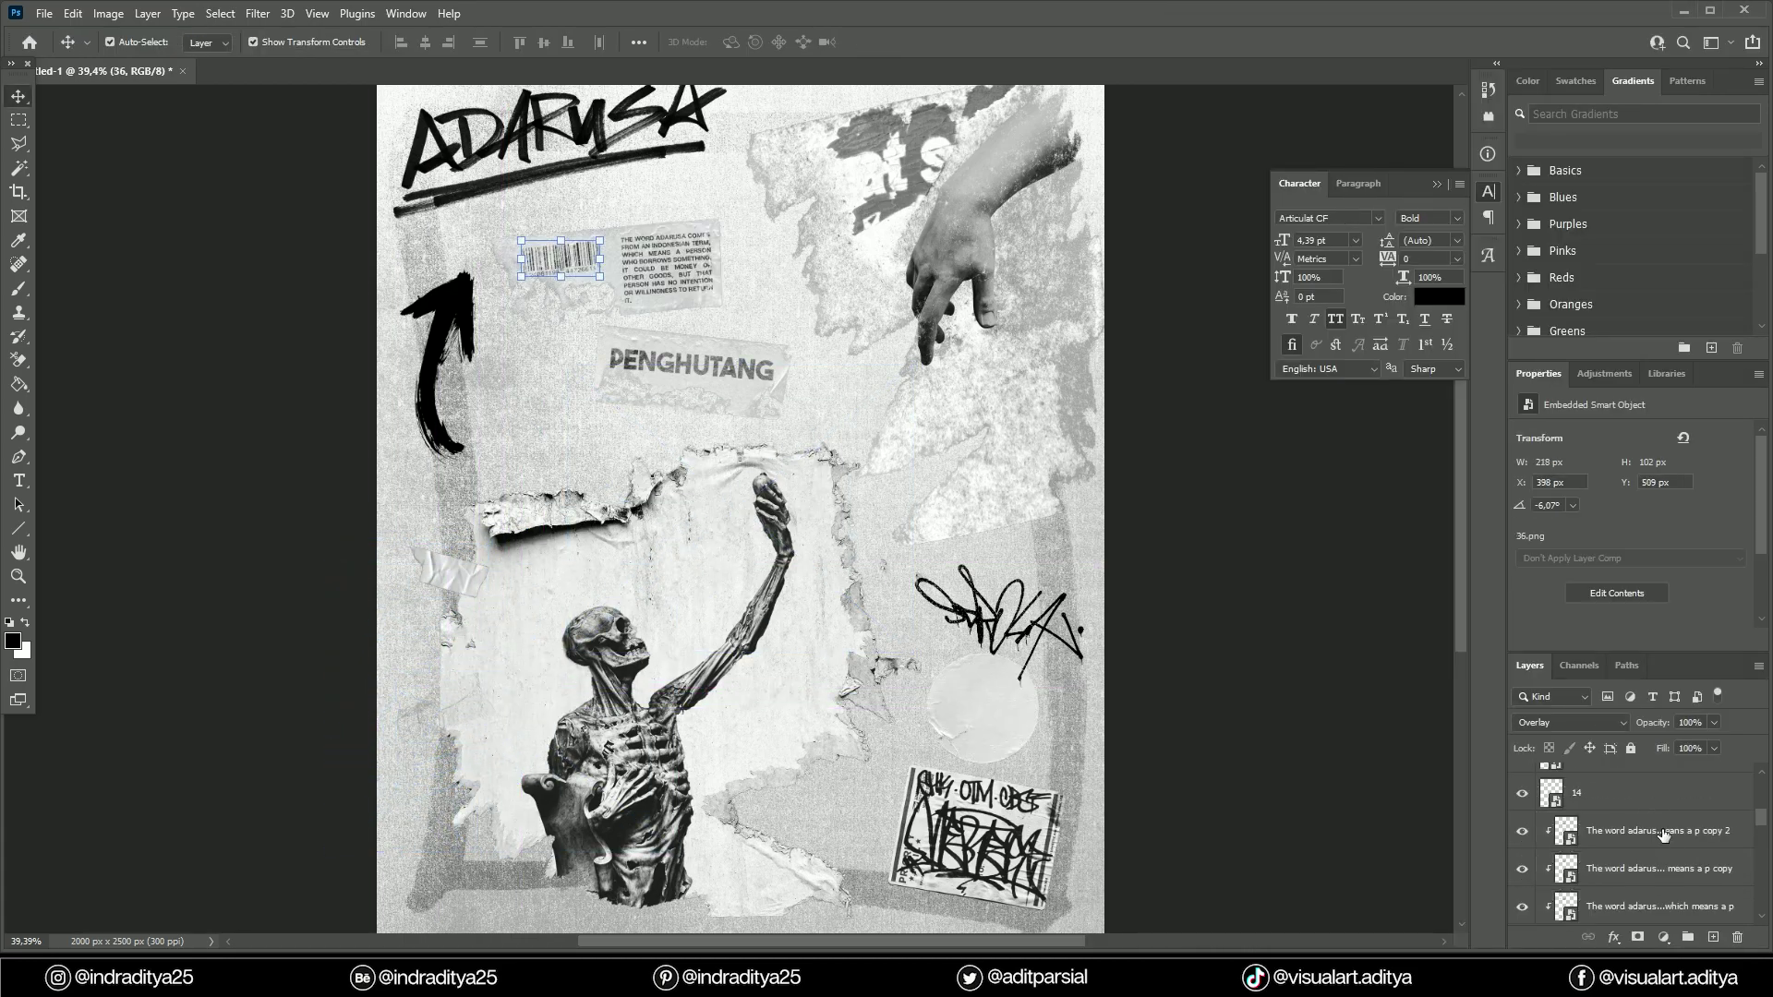
pyautogui.rightClick(1653, 830)
pyautogui.click(1655, 456)
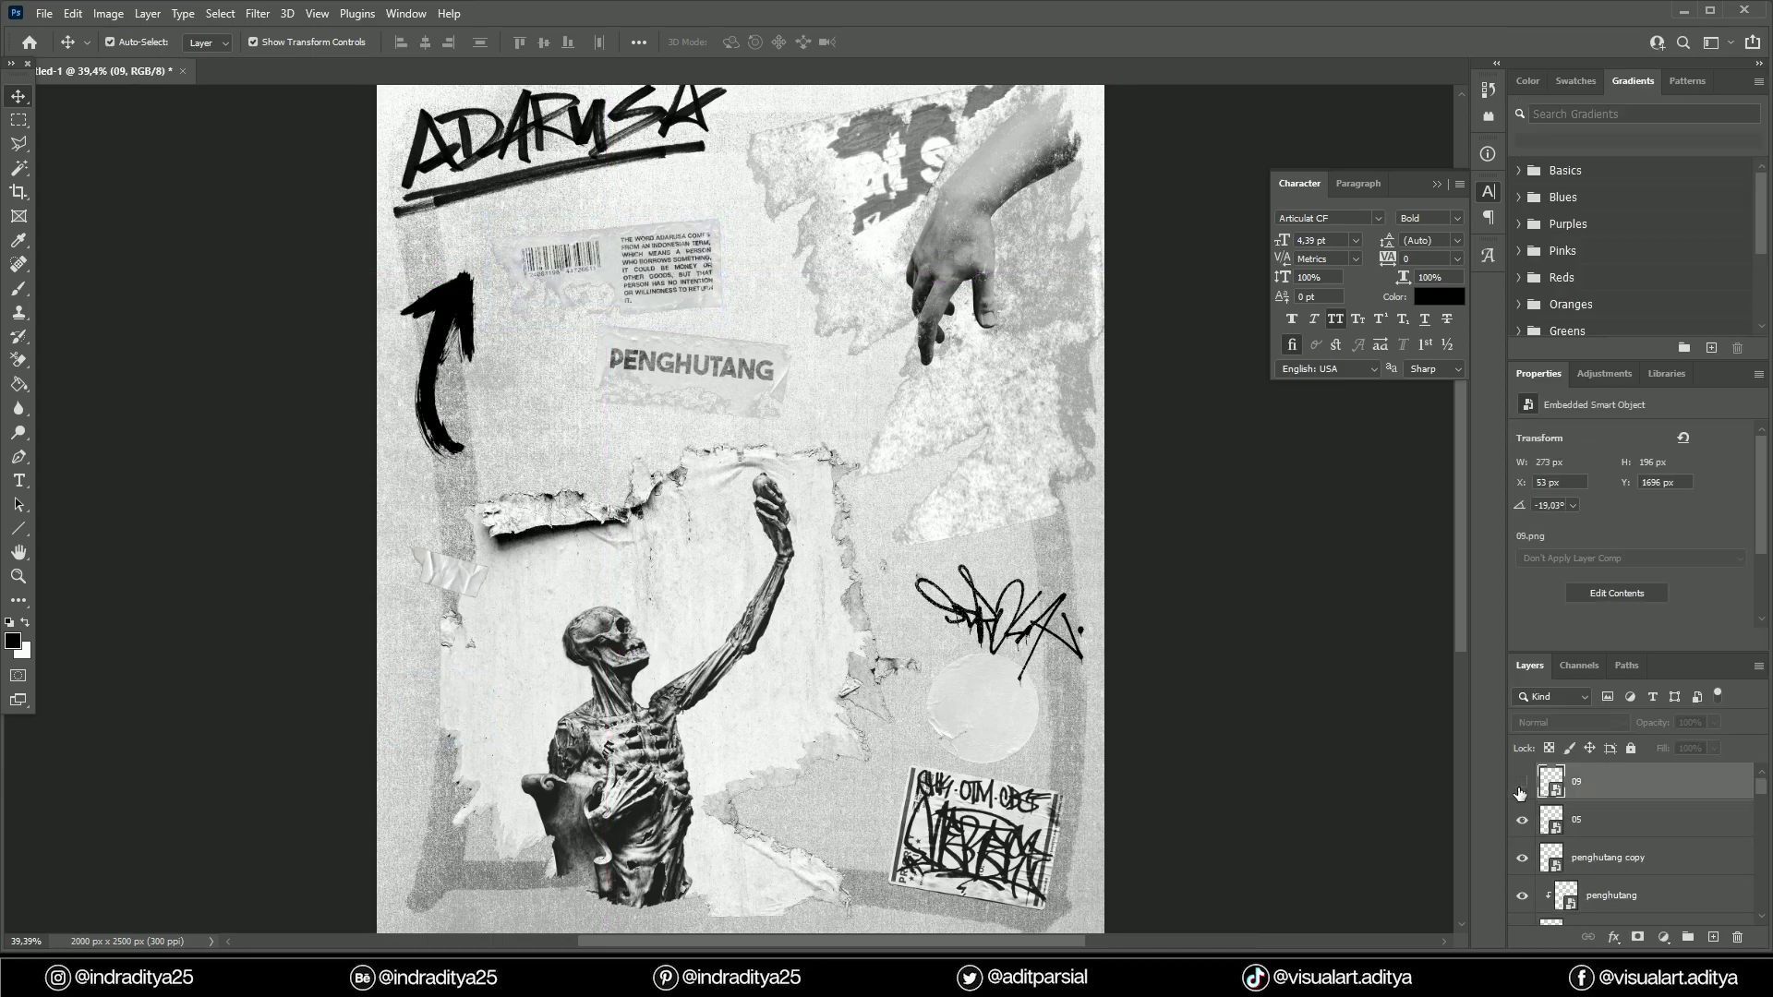
# Group the collage layers and add a black Solid Color fill clipped to them in Overlay.
pyautogui.keyDown('shift'); pyautogui.click(1612, 895); pyautogui.keyUp('shift')
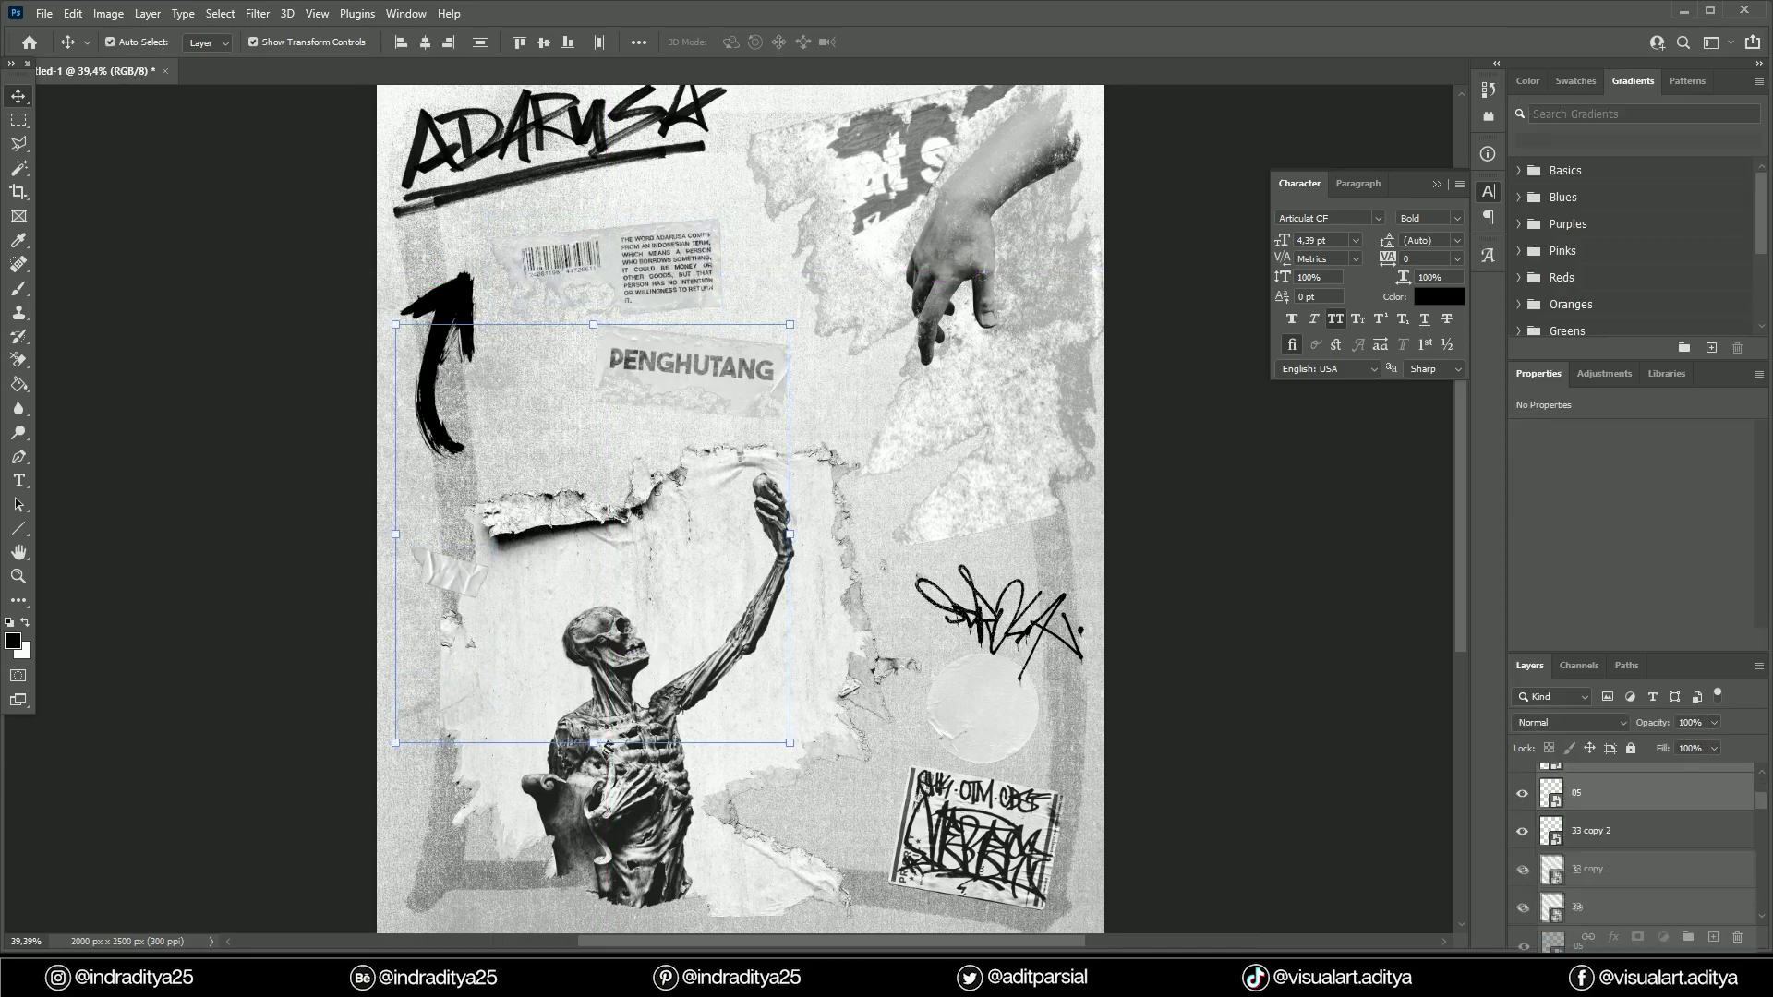
pyautogui.moveTo(1612, 895); pyautogui.dragTo(1688, 937)
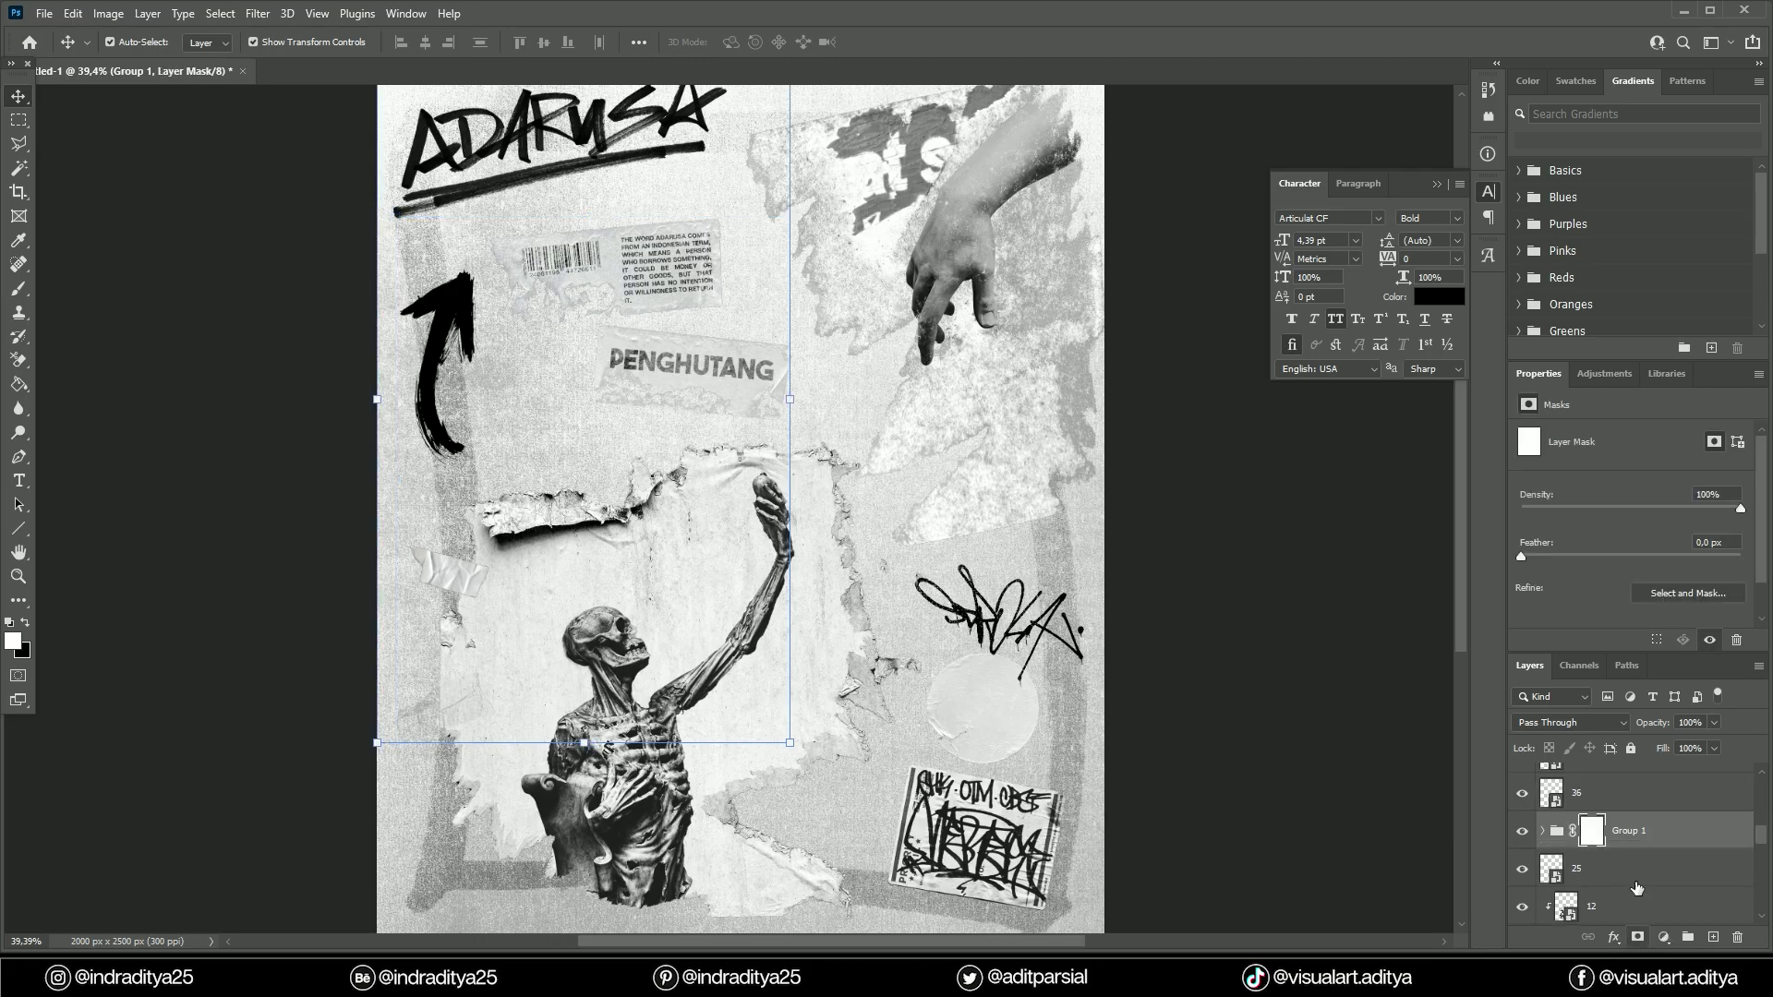
pyautogui.click(1663, 936)
pyautogui.click(1253, 507)
pyautogui.click(1701, 323)
pyautogui.rightClick(1643, 830)
pyautogui.click(1621, 428)
pyautogui.click(1570, 722)
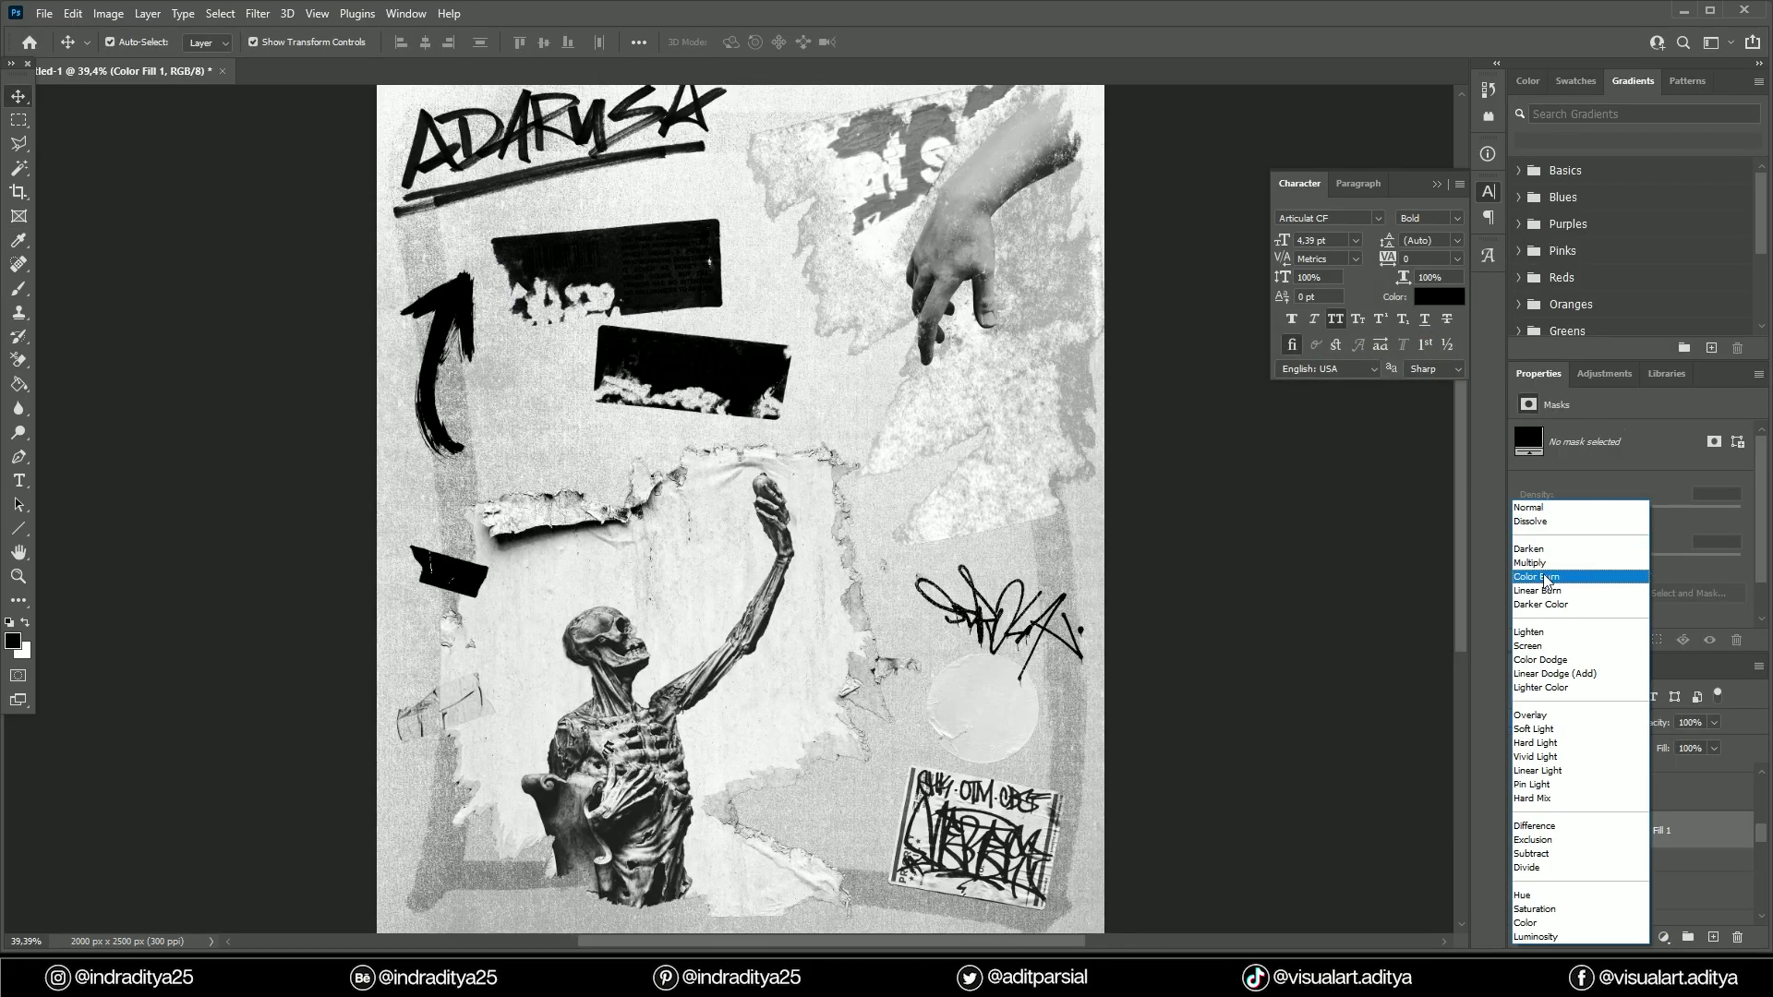
pyautogui.click(1548, 716)
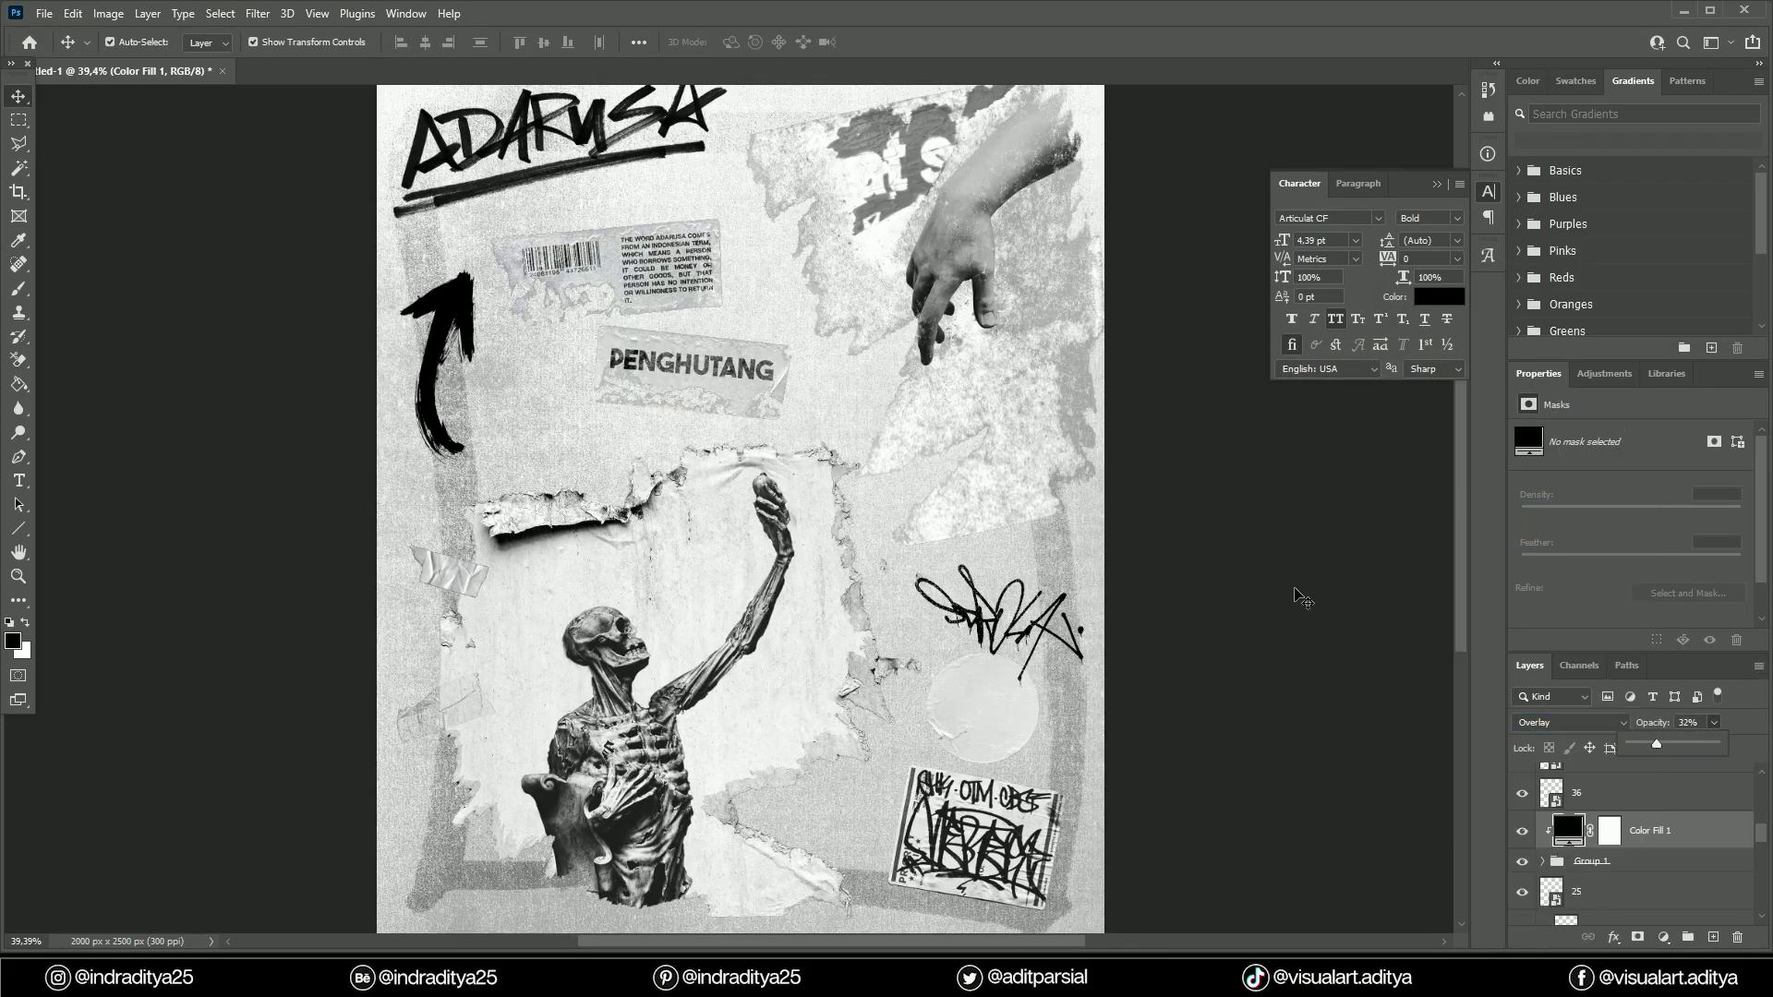
# Tint the round sticker with a yellow Solid Color fill at Multiply 40%.
pyautogui.click(978, 727)
pyautogui.scroll(3, 978, 726)
pyautogui.click(1663, 937)
pyautogui.click(1535, 535)
pyautogui.click(1702, 320)
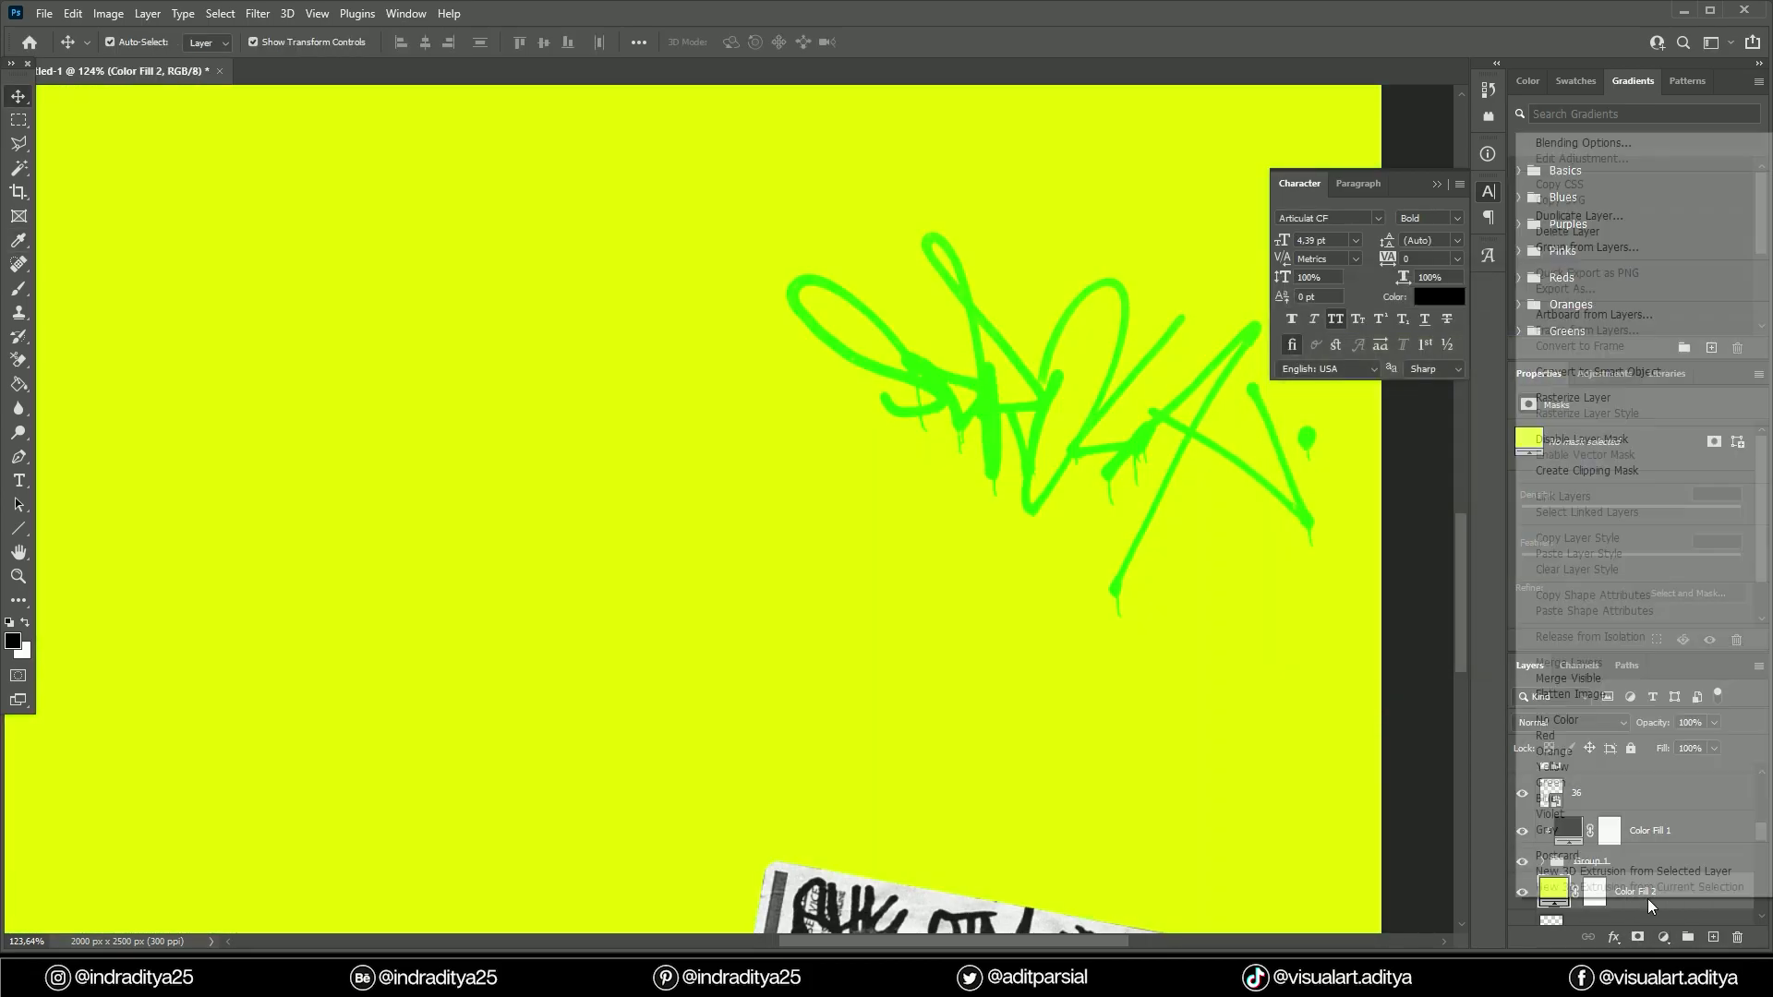
pyautogui.click(1604, 723)
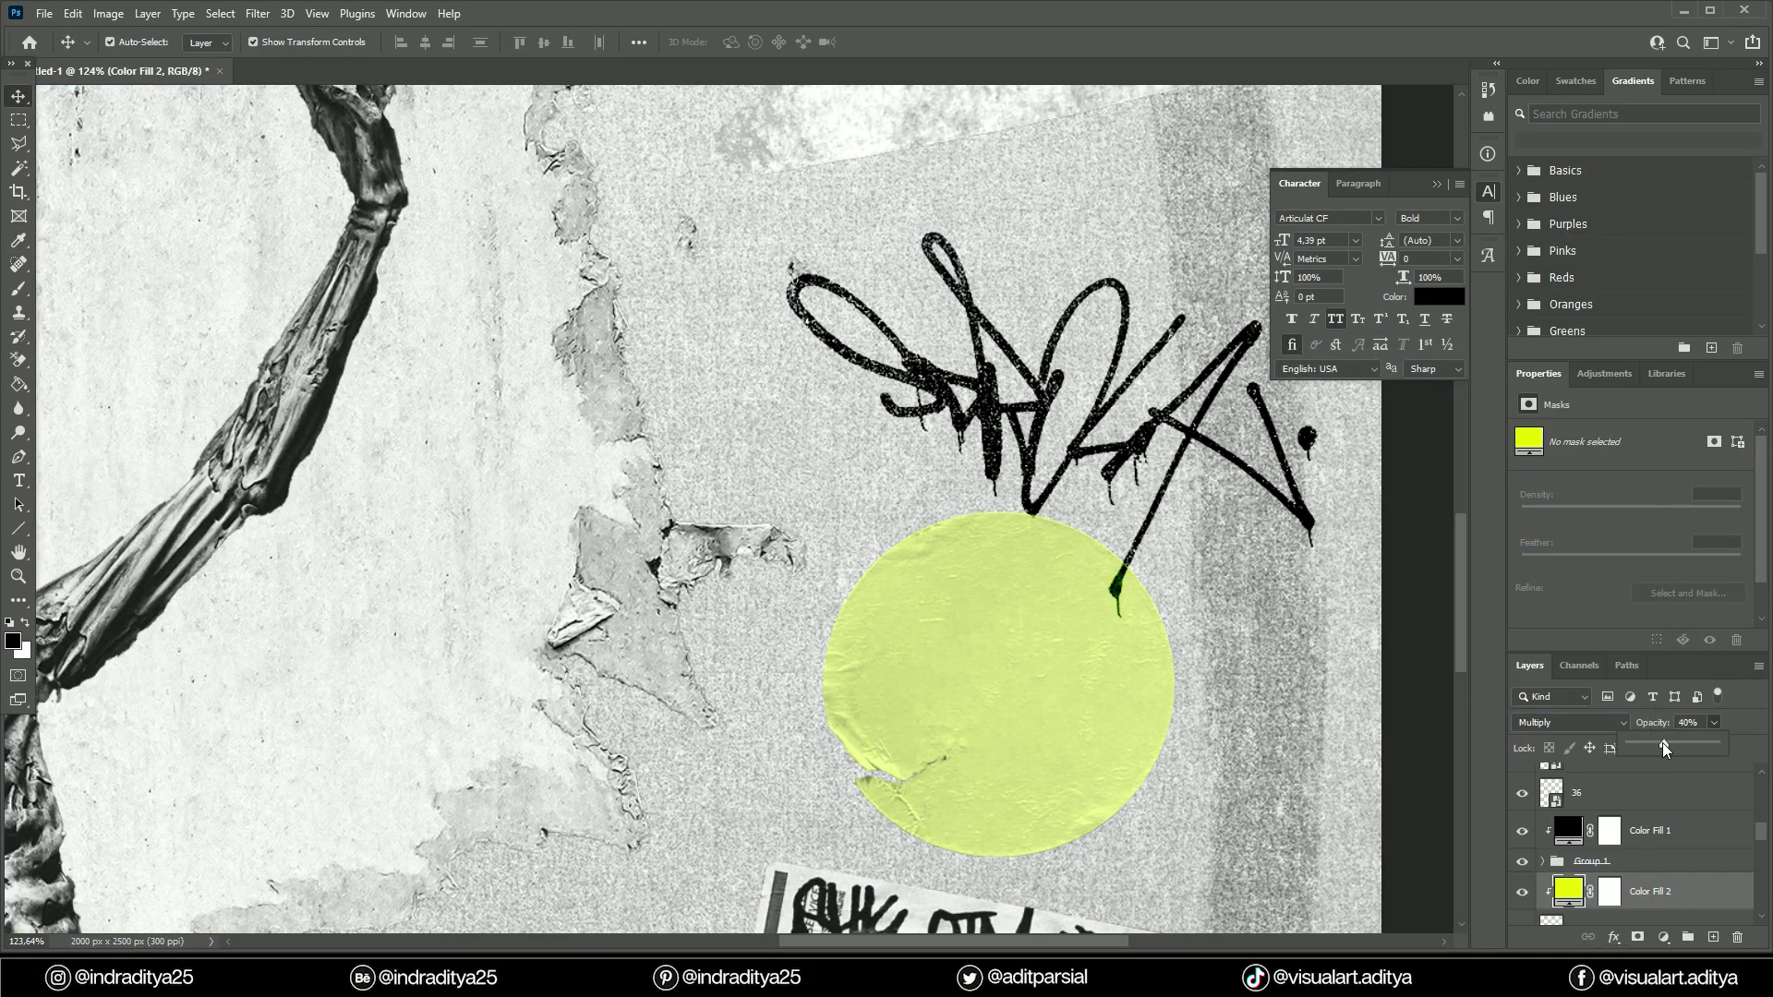
pyautogui.click(884, 605)
# Correct the DSN label text and place a duplicate lower on the sticker.
pyautogui.press('BackSpace')
pyautogui.write('NT')
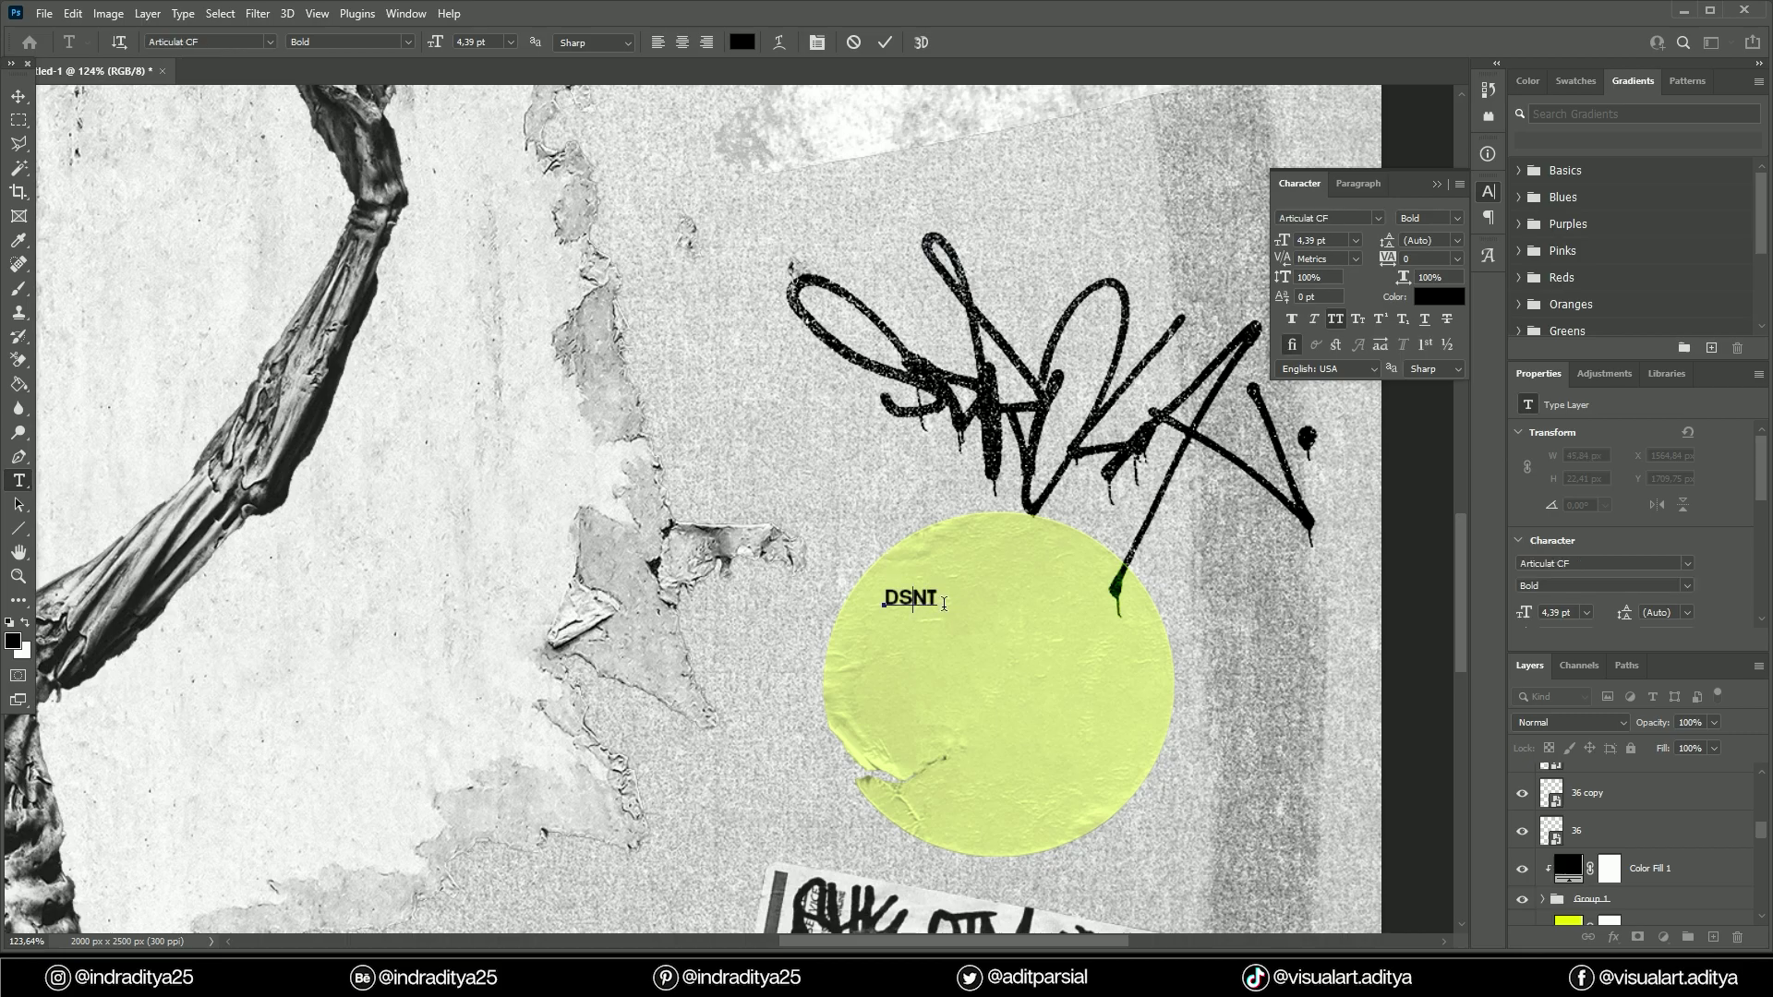
pyautogui.press('BackSpace')
pyautogui.hotkey('ctrl', 'Return')
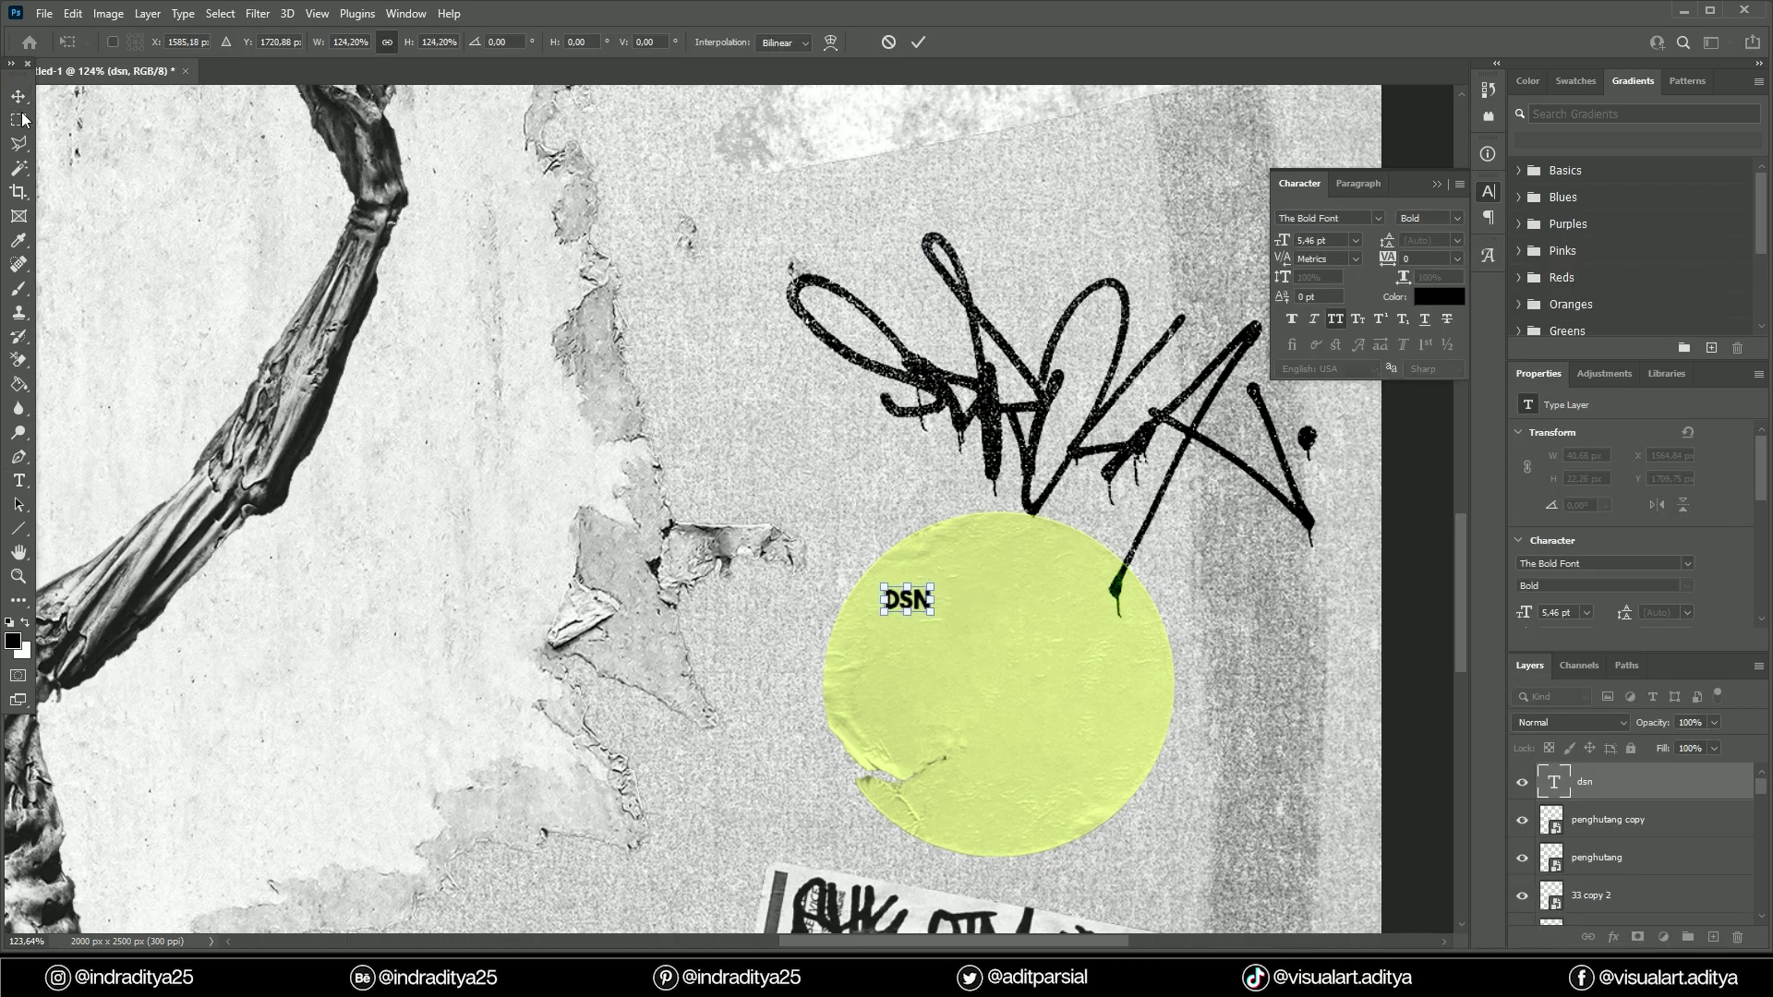
pyautogui.hotkey('ctrl', 'j')
pyautogui.moveTo(924, 600); pyautogui.dragTo(915, 650)
pyautogui.write('DESIGN BY')
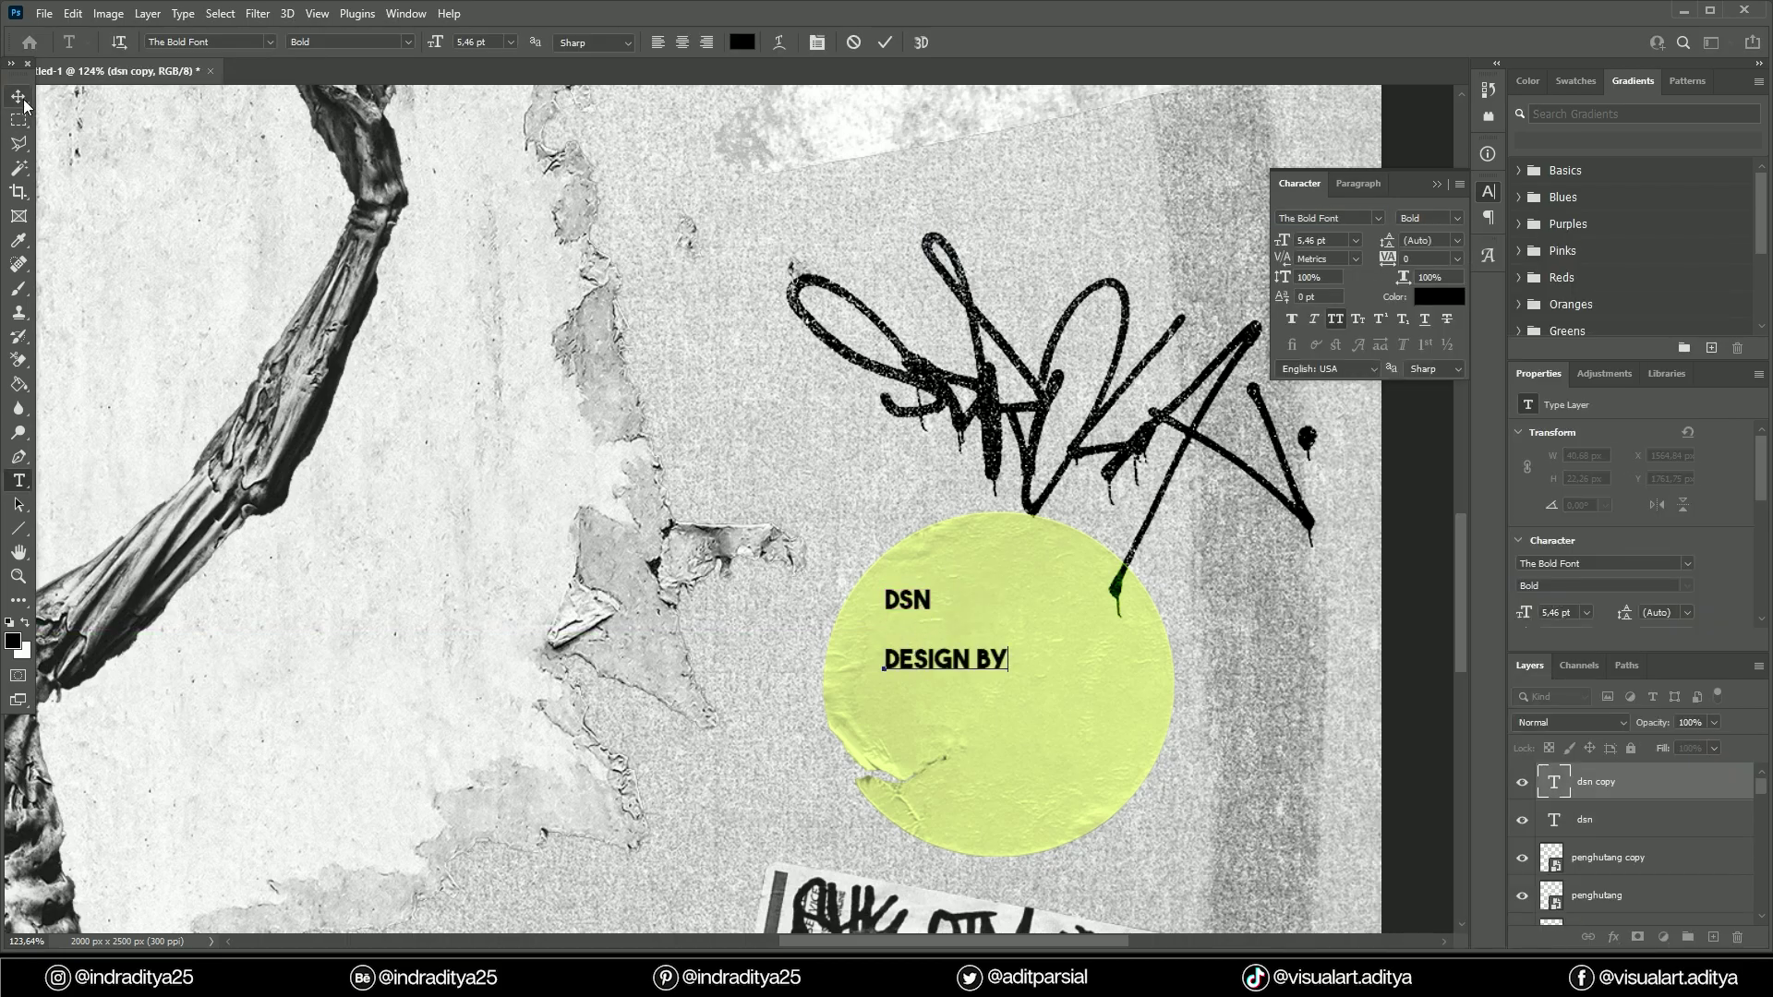
pyautogui.scroll(2, 923, 628)
pyautogui.hotkey('ctrl', 'Return')
# Resize DSN slightly and turn a lower copy of DESIGN BY into DATE.
pyautogui.click(915, 559)
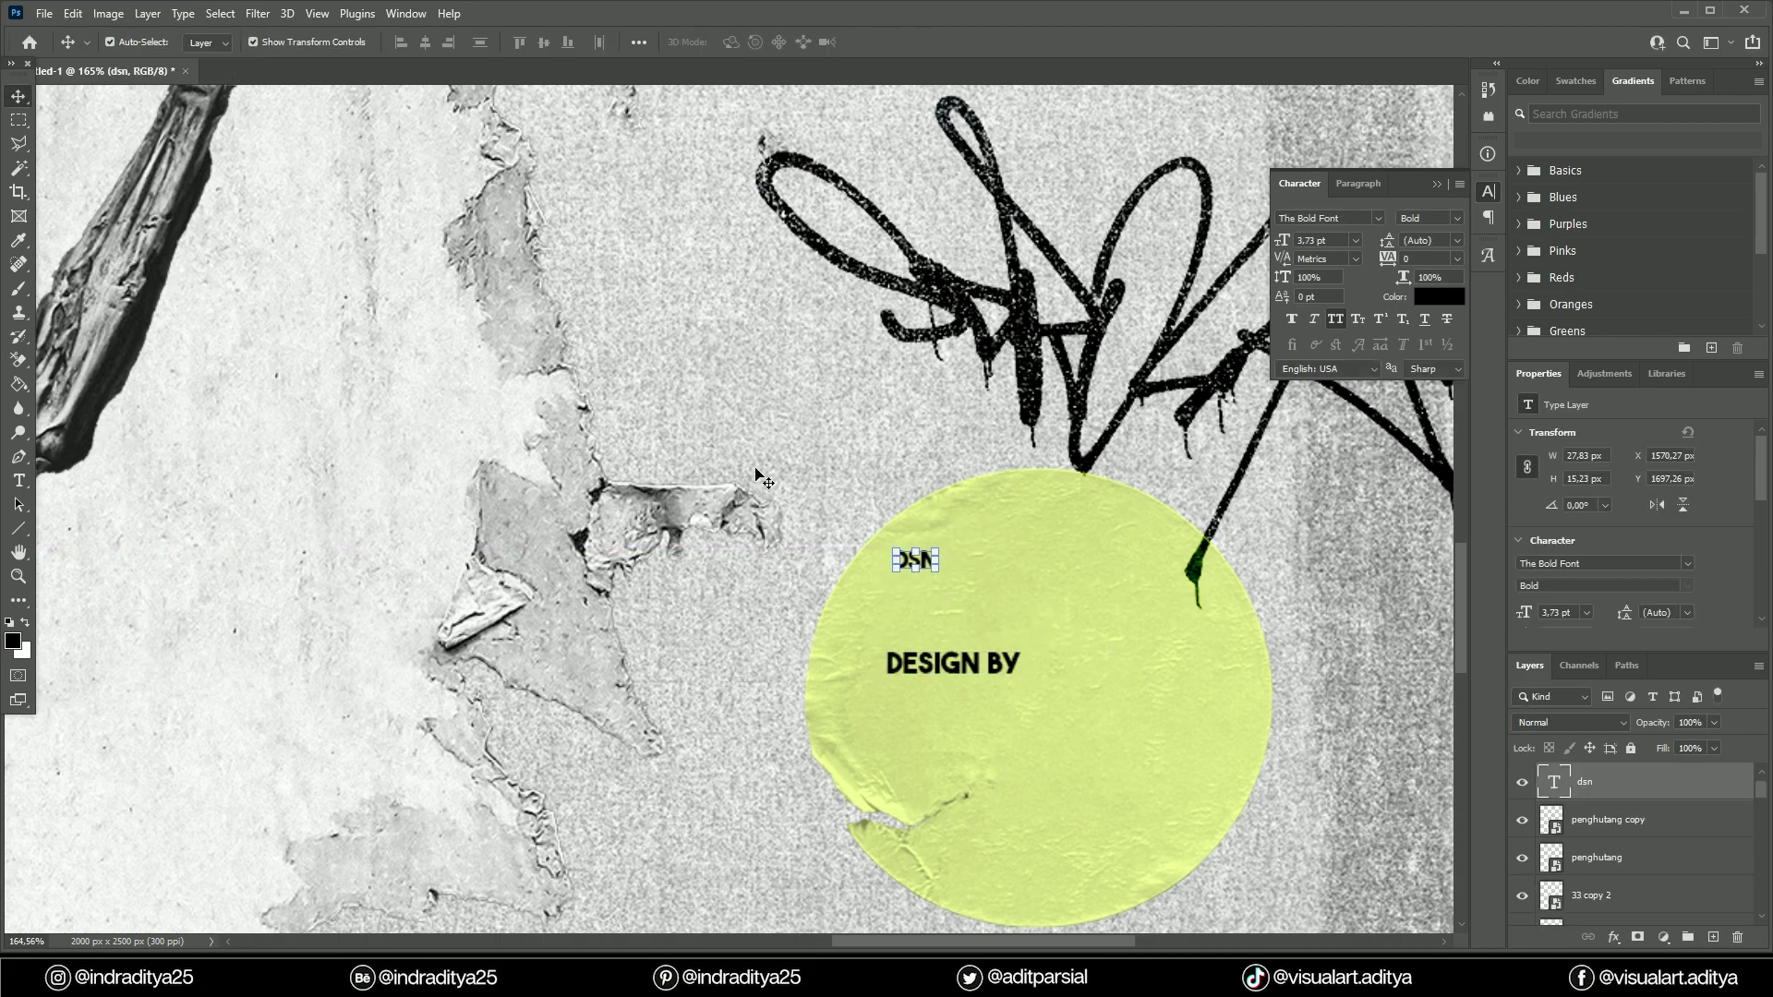
pyautogui.moveTo(938, 570); pyautogui.dragTo(942, 574)
pyautogui.moveTo(939, 651); pyautogui.dragTo(939, 748)
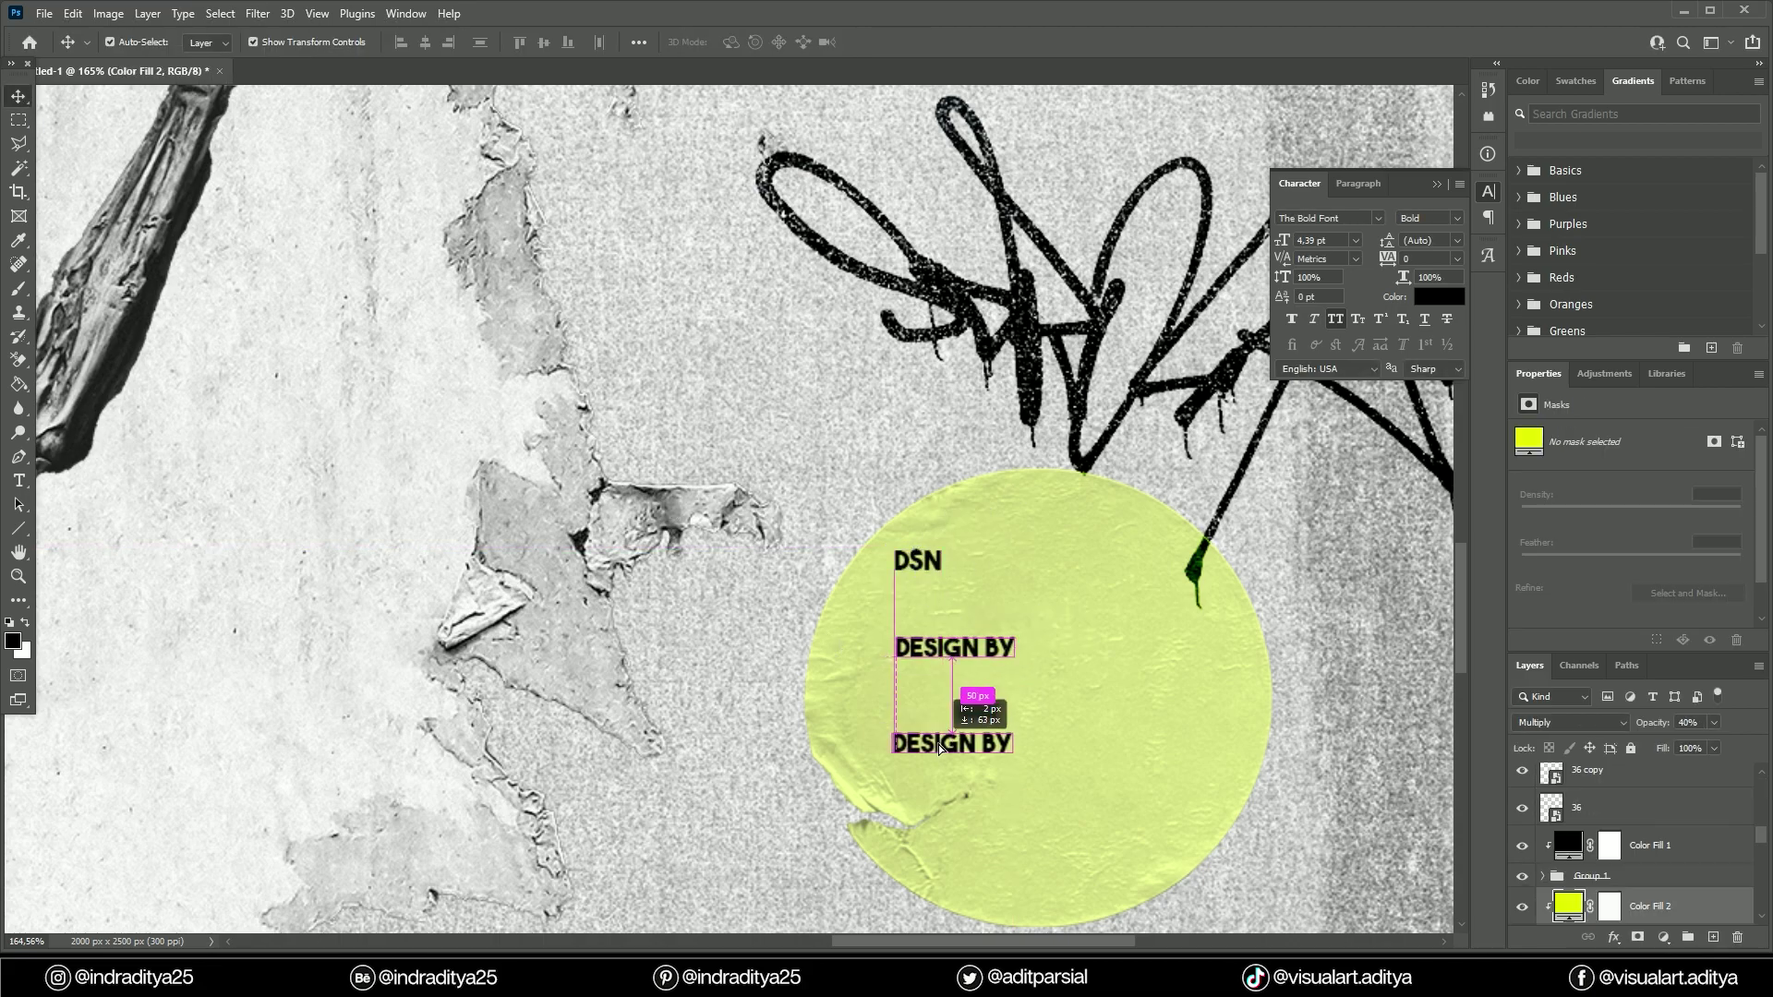
pyautogui.doubleClick(940, 743)
pyautogui.write('DATE')
pyautogui.hotkey('ctrl', 'Return')
pyautogui.doubleClick(943, 649)
pyautogui.hotkey('ctrl', 'Return')
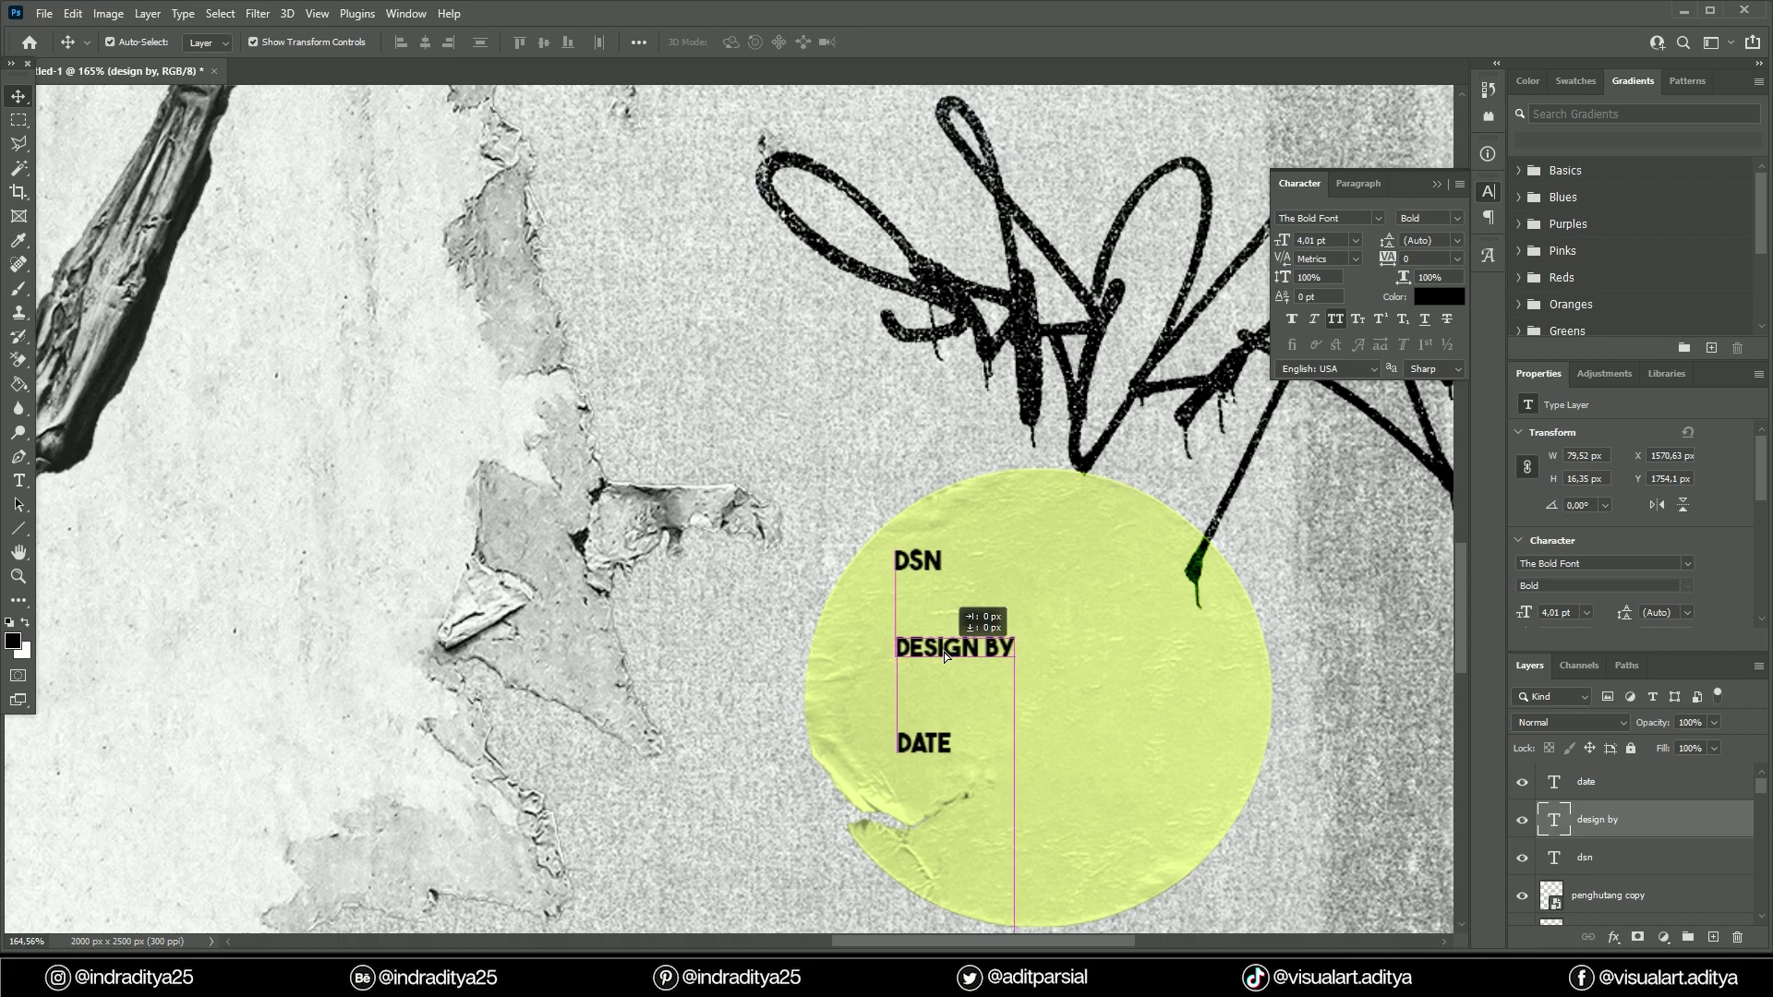
# Add 009 in a handwritten font beside DSN, enlarged to match.
pyautogui.moveTo(917, 561)
pyautogui.mouseDown()
pyautogui.moveTo(1062, 560)
pyautogui.moveTo(1154, 631)
pyautogui.mouseUp()
pyautogui.doubleClick(1062, 558)
pyautogui.write('009')
pyautogui.click(1376, 218)
pyautogui.hotkey('ctrl', 't')
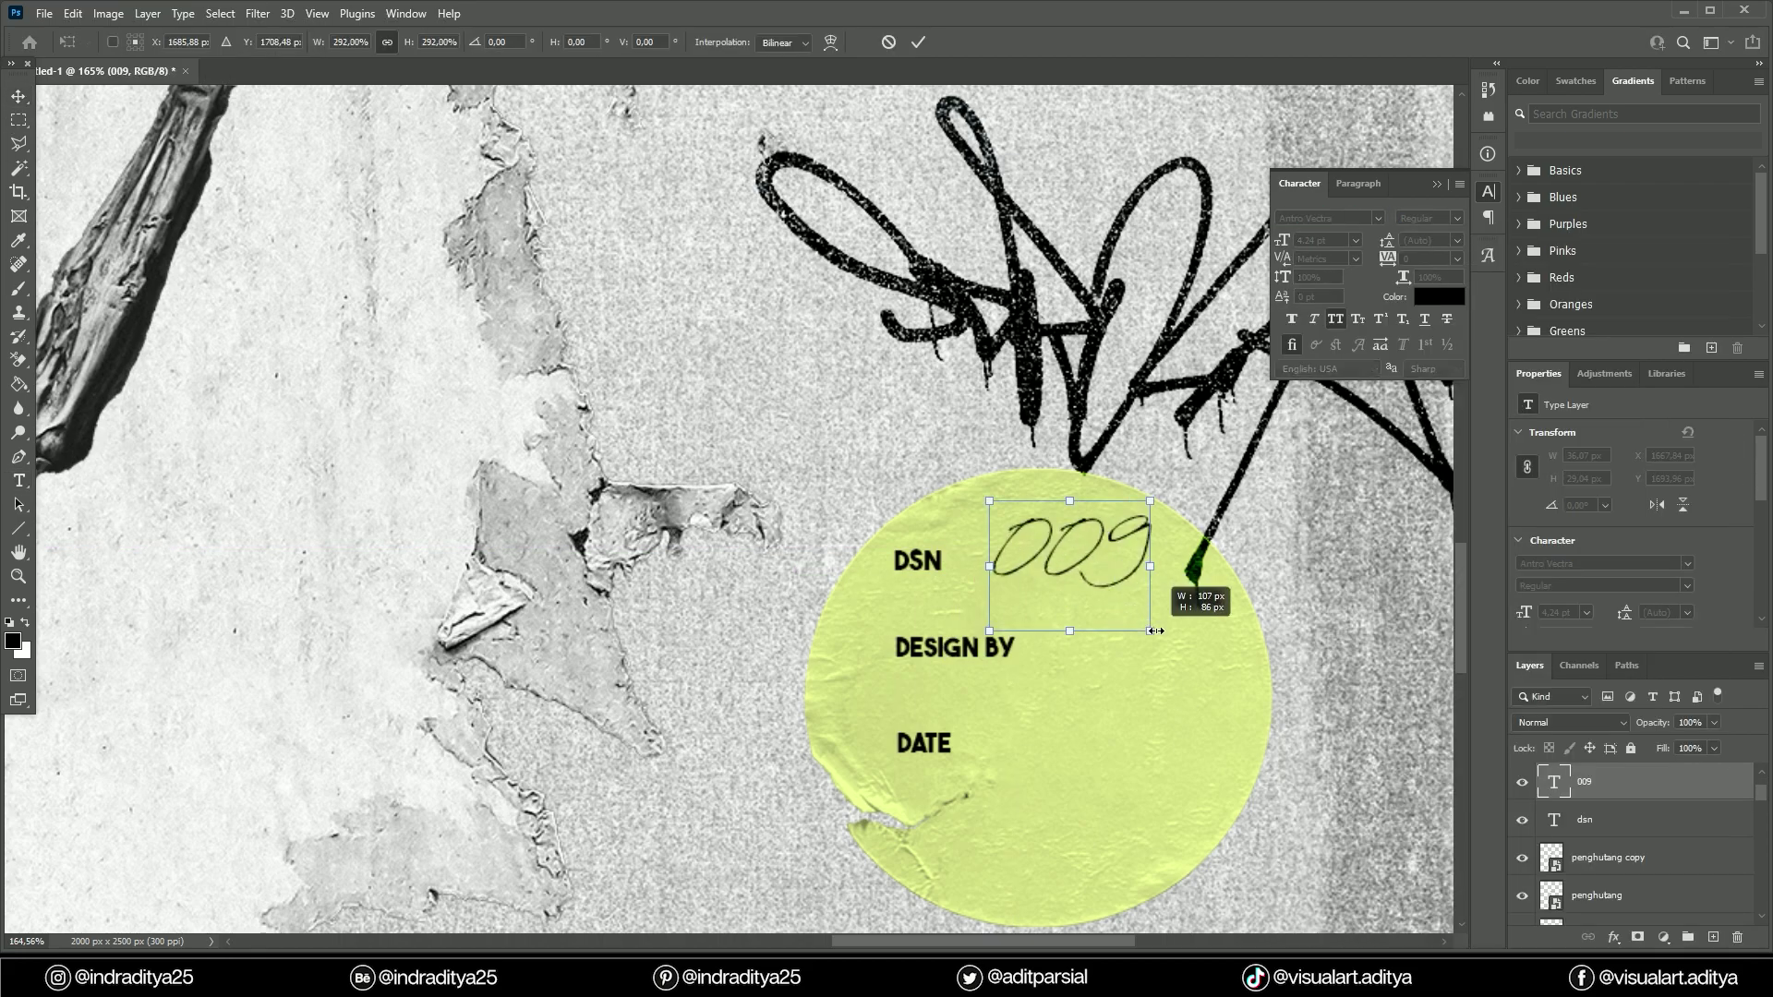
pyautogui.moveTo(1071, 573); pyautogui.dragTo(1044, 554)
pyautogui.press('Return')
# Add the designer's name below DESIGN BY in Antro Vectra script, enlarged.
pyautogui.moveTo(954, 647); pyautogui.dragTo(954, 690)
pyautogui.doubleClick(951, 689)
pyautogui.write('ADITYA INDRA')
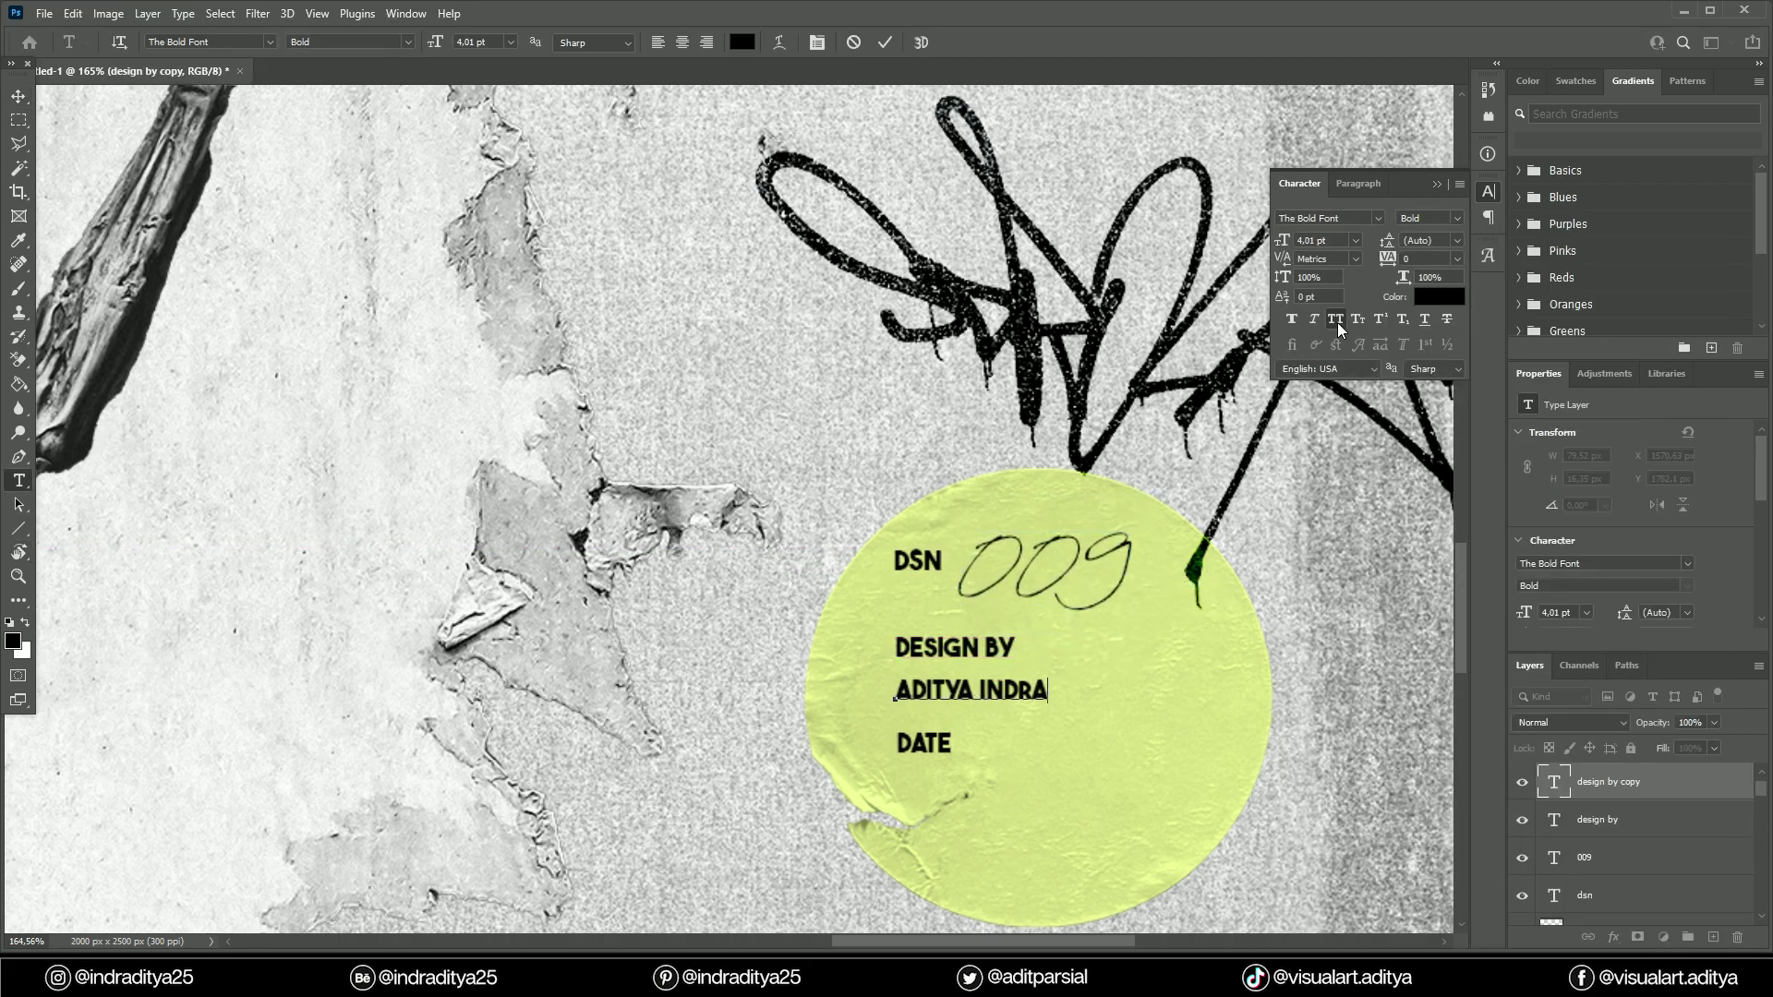
pyautogui.click(1375, 218)
pyautogui.hotkey('ctrl', 'a')
pyautogui.click(1375, 218)
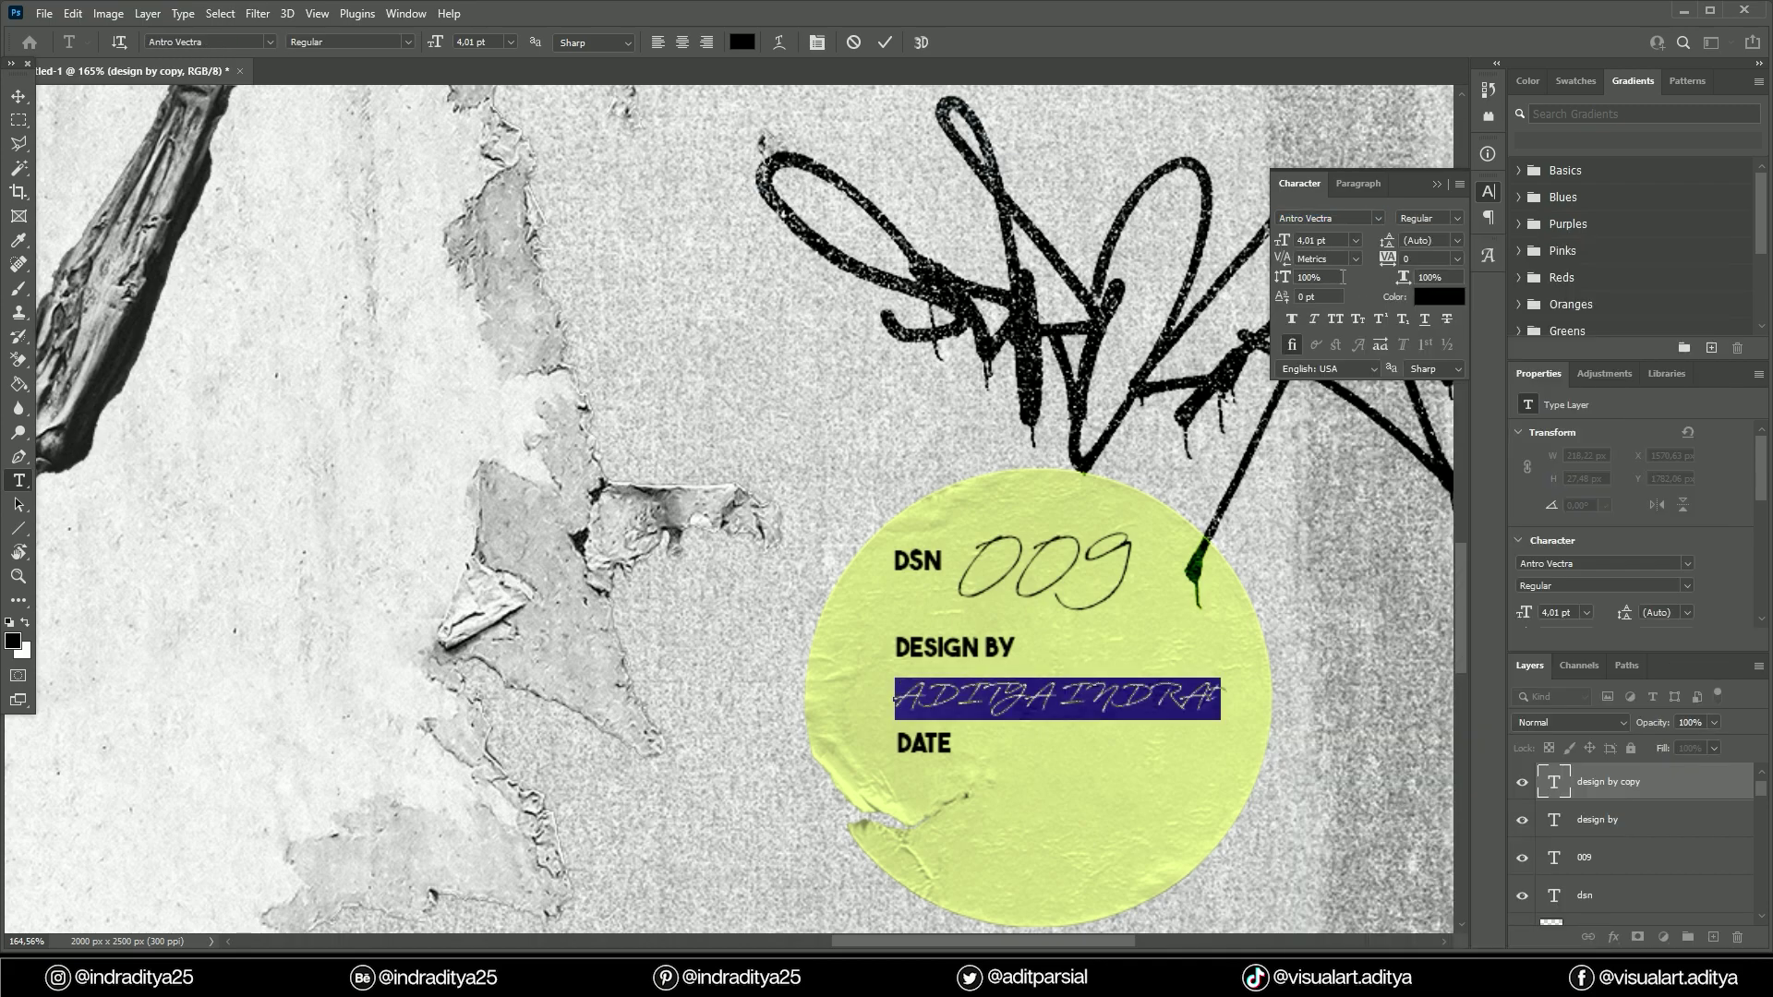
pyautogui.write('ADitya Indra')
pyautogui.hotkey('ctrl', 'Return')
pyautogui.hotkey('ctrl', 't')
pyautogui.moveTo(1071, 701); pyautogui.dragTo(1184, 717)
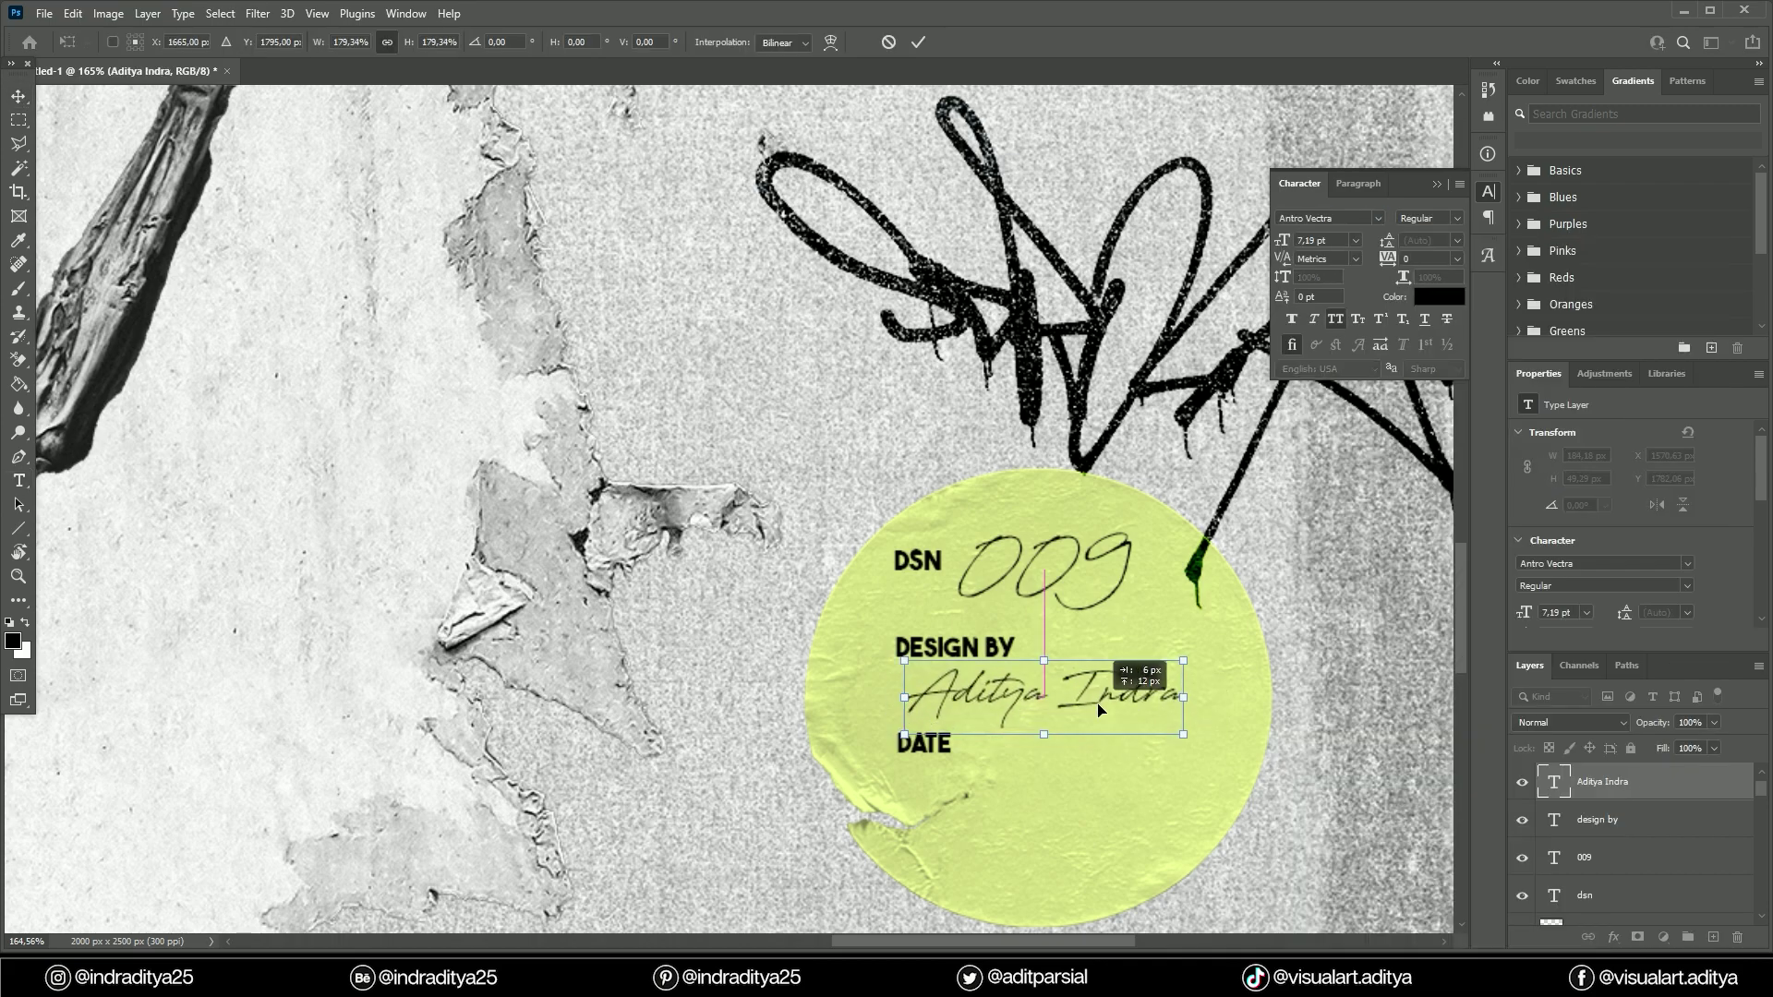
pyautogui.press('Return')
# Add the date line 25.11.2022 below DATE.
pyautogui.moveTo(1043, 693)
pyautogui.mouseDown()
pyautogui.moveTo(1088, 791)
pyautogui.moveTo(1053, 822)
pyautogui.mouseUp()
pyautogui.doubleClick(1088, 791)
pyautogui.write('25.11.2022')
pyautogui.hotkey('ctrl', 'Return')
# Lower the label lines, scale the signature to ~61% and tilt it -5.8°, then fit the poster on screen.
pyautogui.moveTo(956, 647); pyautogui.dragTo(955, 667)
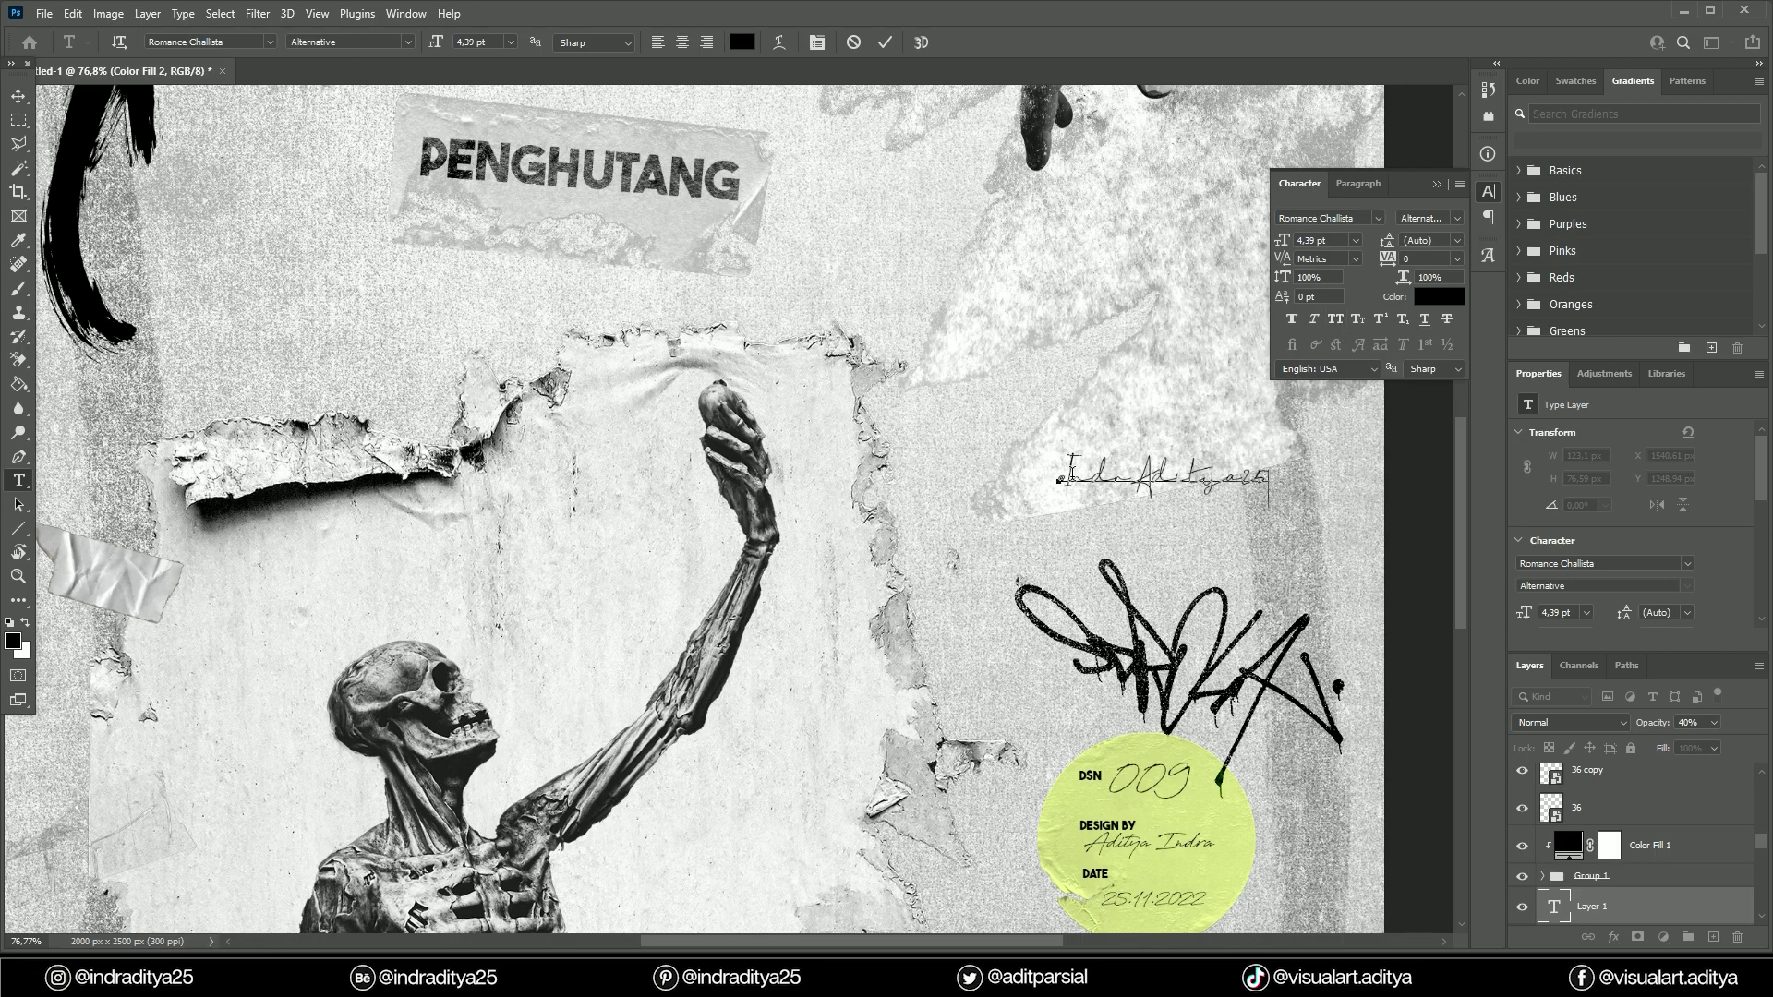
pyautogui.hotkey('ctrl', 'Return')
pyautogui.hotkey('ctrl', 't')
pyautogui.moveTo(1270, 512); pyautogui.dragTo(1207, 503)
pyautogui.moveTo(1219, 444); pyautogui.dragTo(1145, 450)
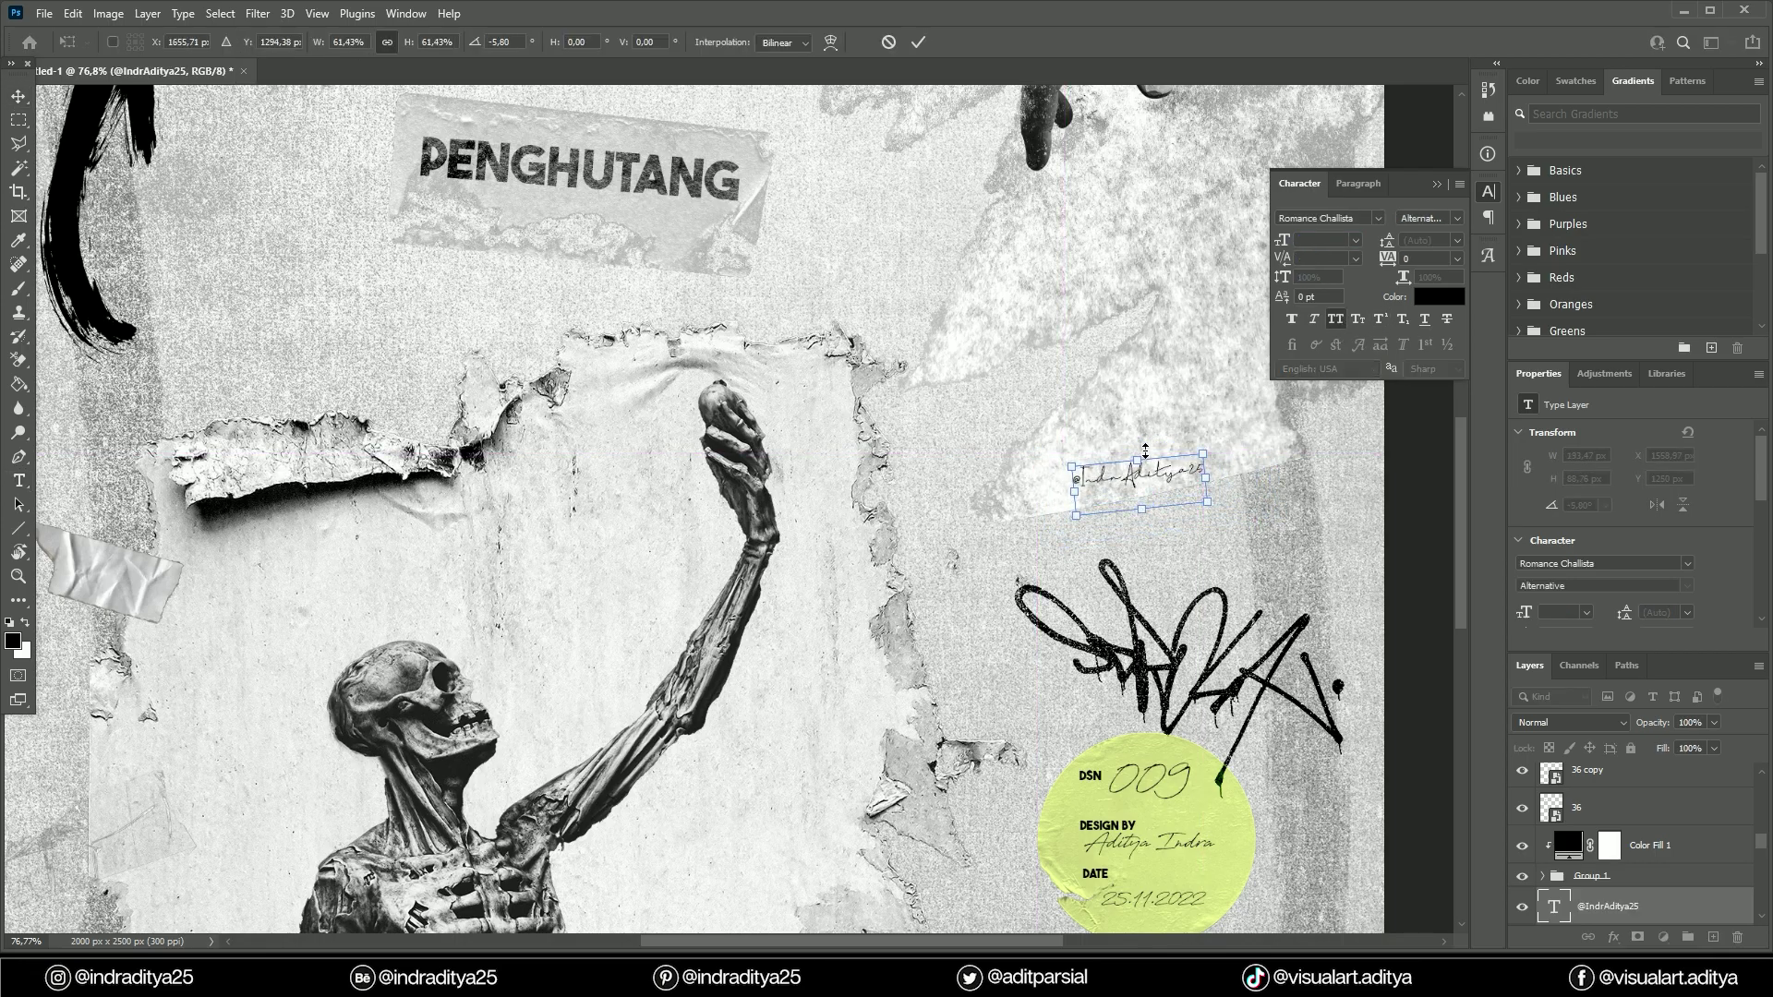
pyautogui.press('Return')
pyautogui.hotkey('ctrl', '0')
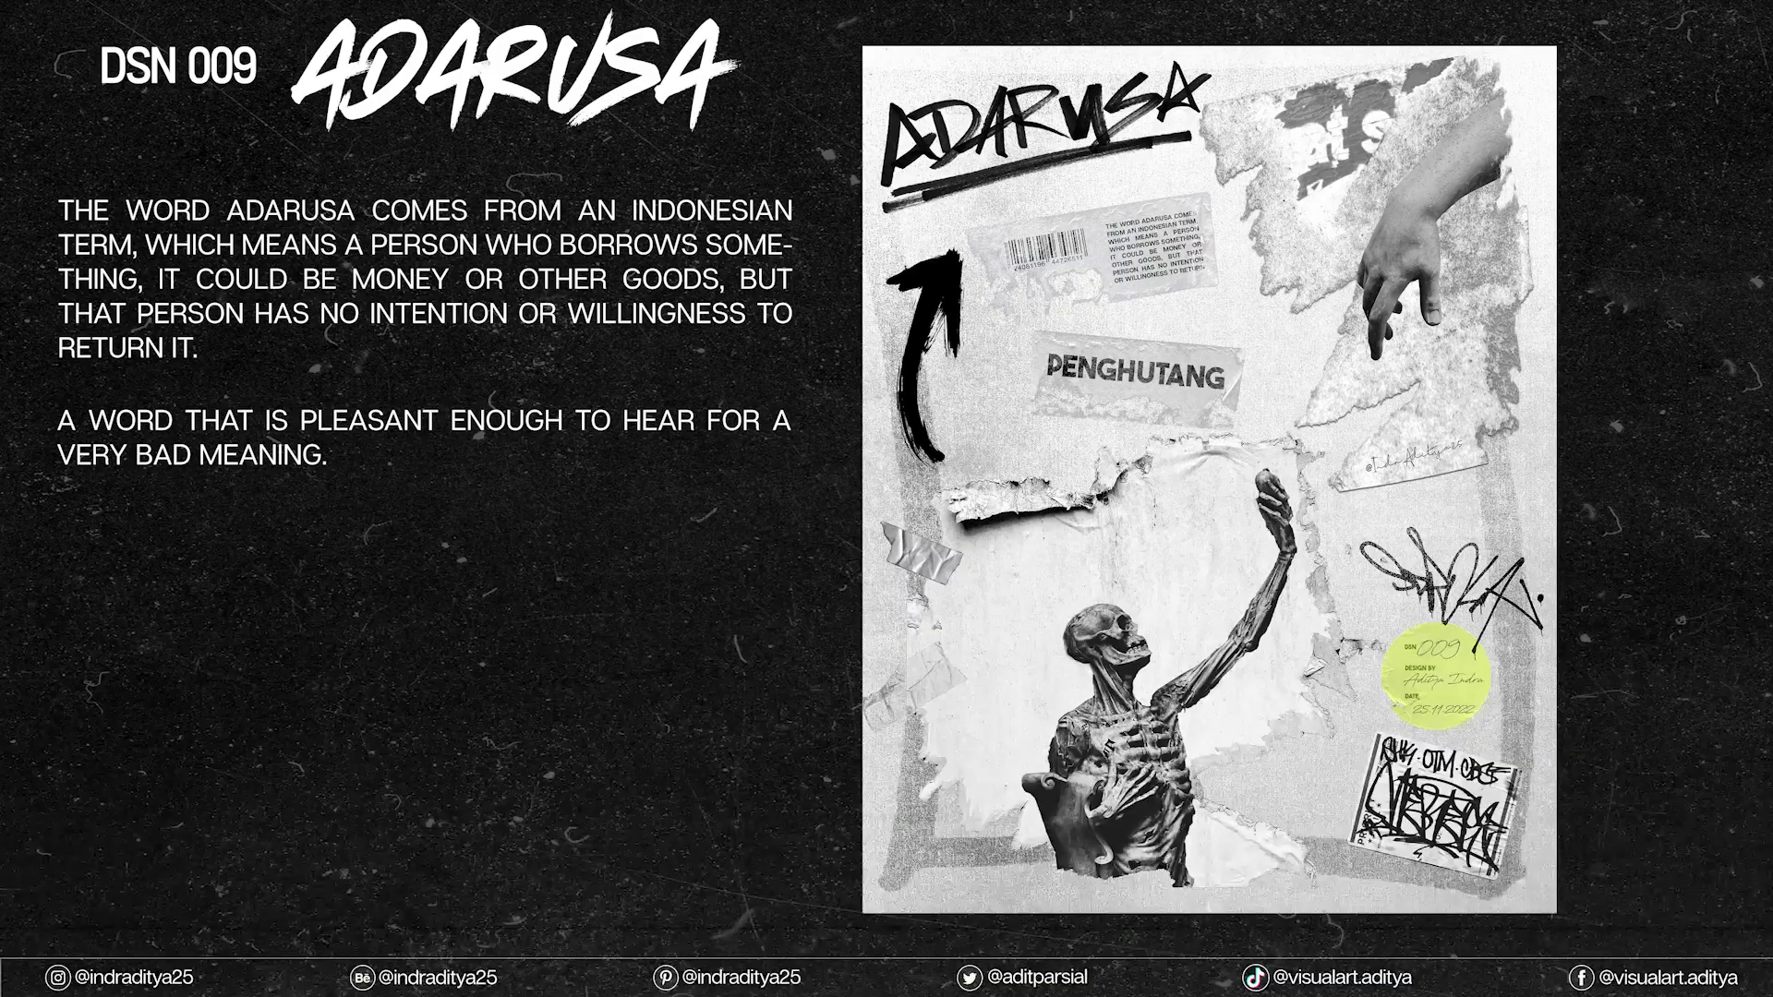